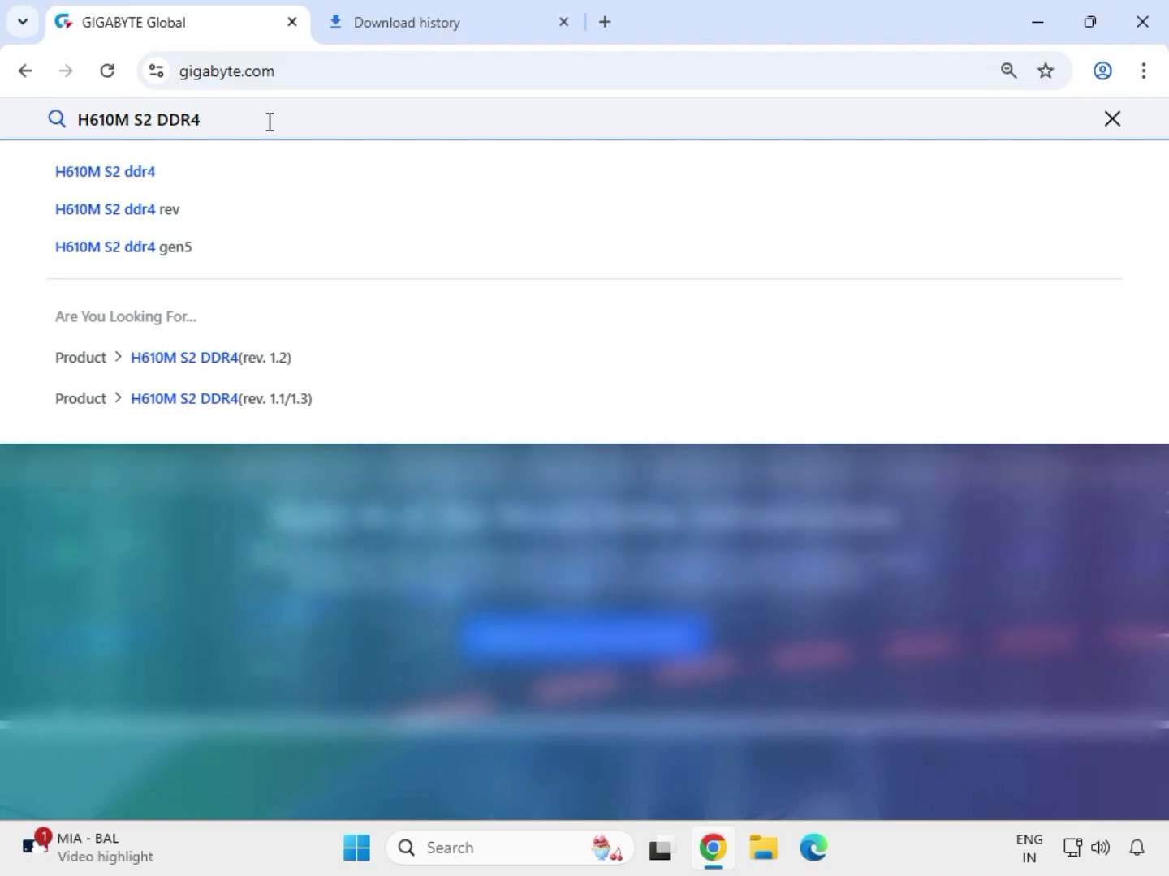
Search the site for H610M S2 DDR4, filter to products, and open the support page of the rev. 1.2 board
{"action": "key", "text": "Return"}
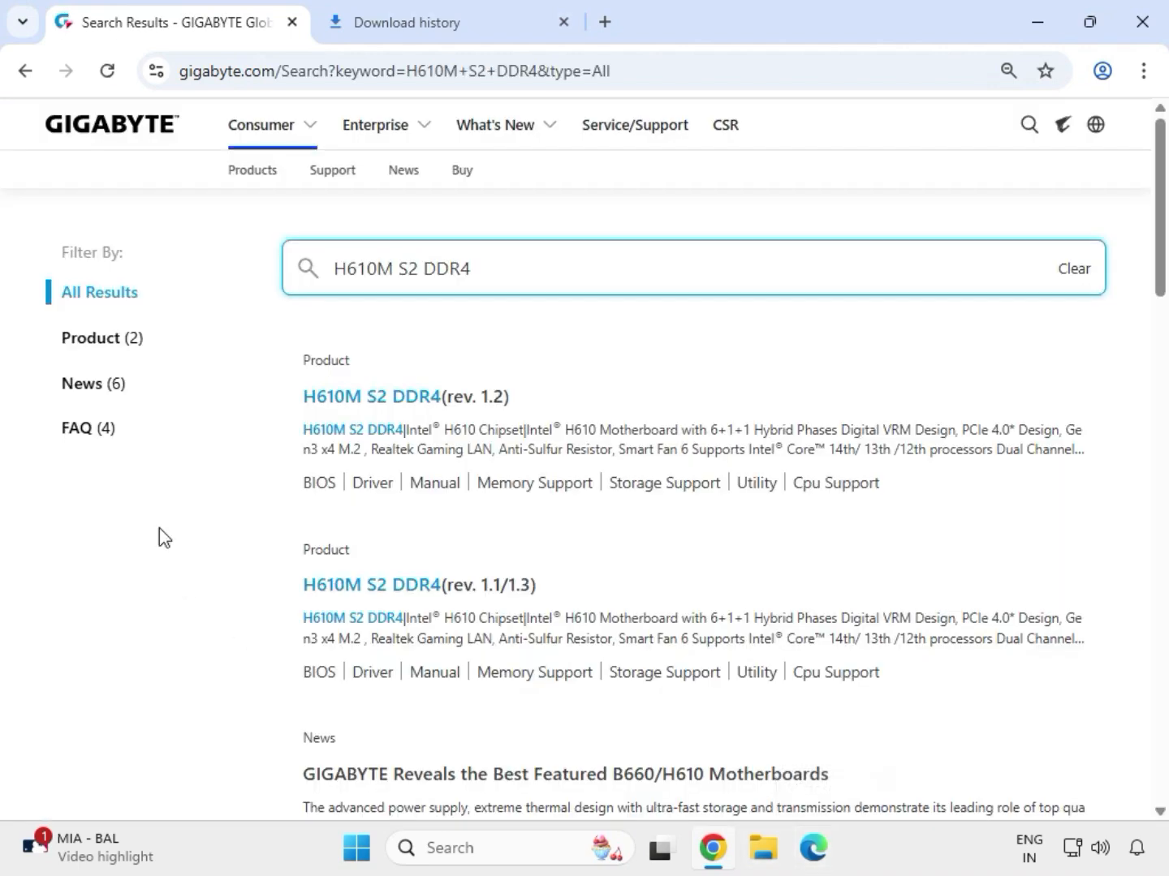
{"action": "left_click", "coordinate": [113, 354]}
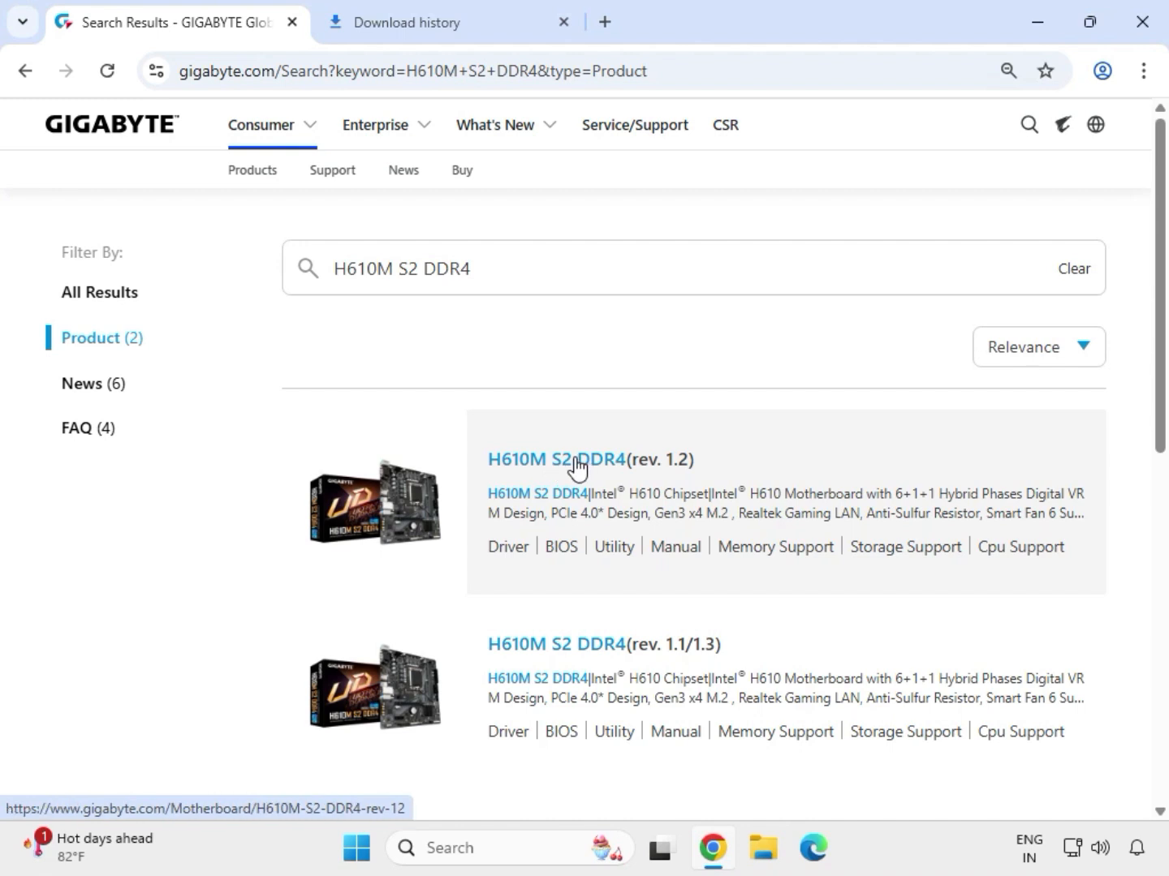
{"action": "left_click", "coordinate": [575, 460]}
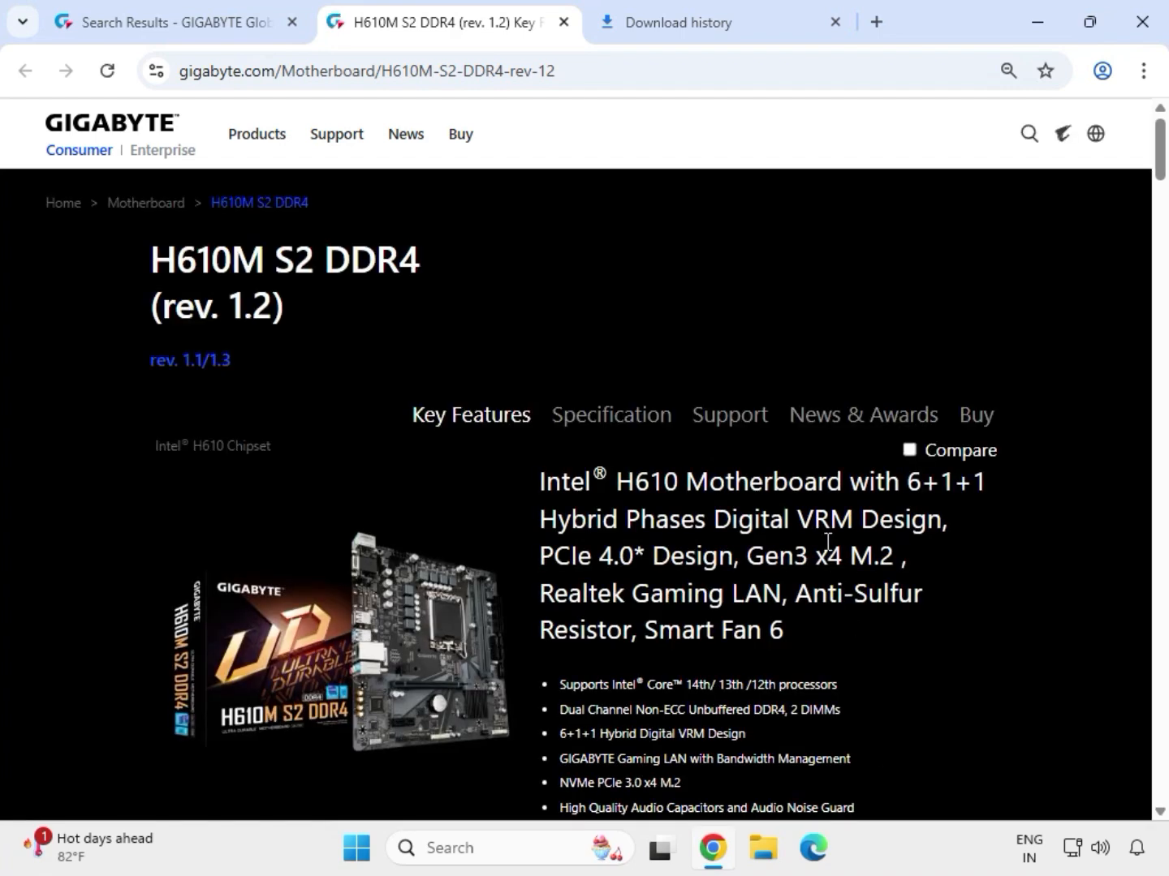
{"action": "left_click", "coordinate": [733, 423]}
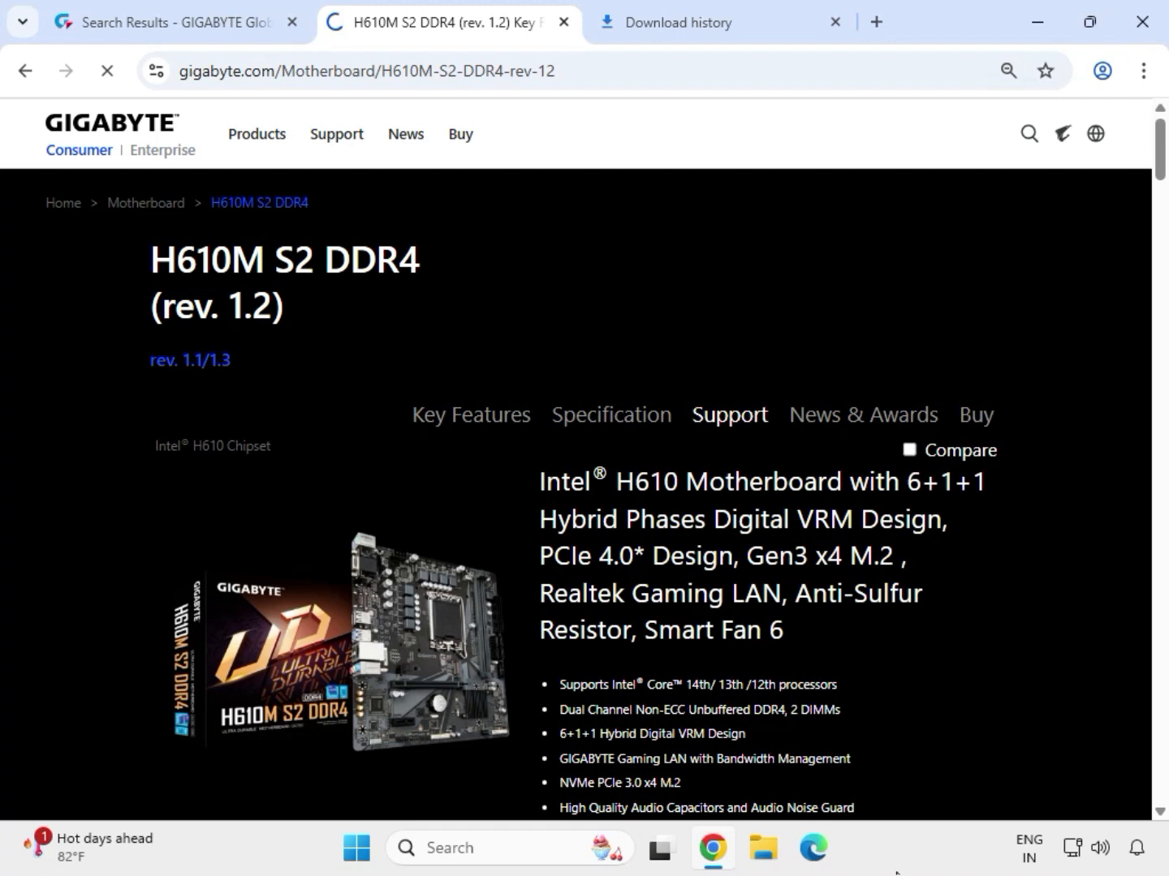
Filter the drivers to Windows 11 64bit and download the Realtek HD Audio Driver version 6.0.9733.1
{"action": "left_click", "coordinate": [333, 566]}
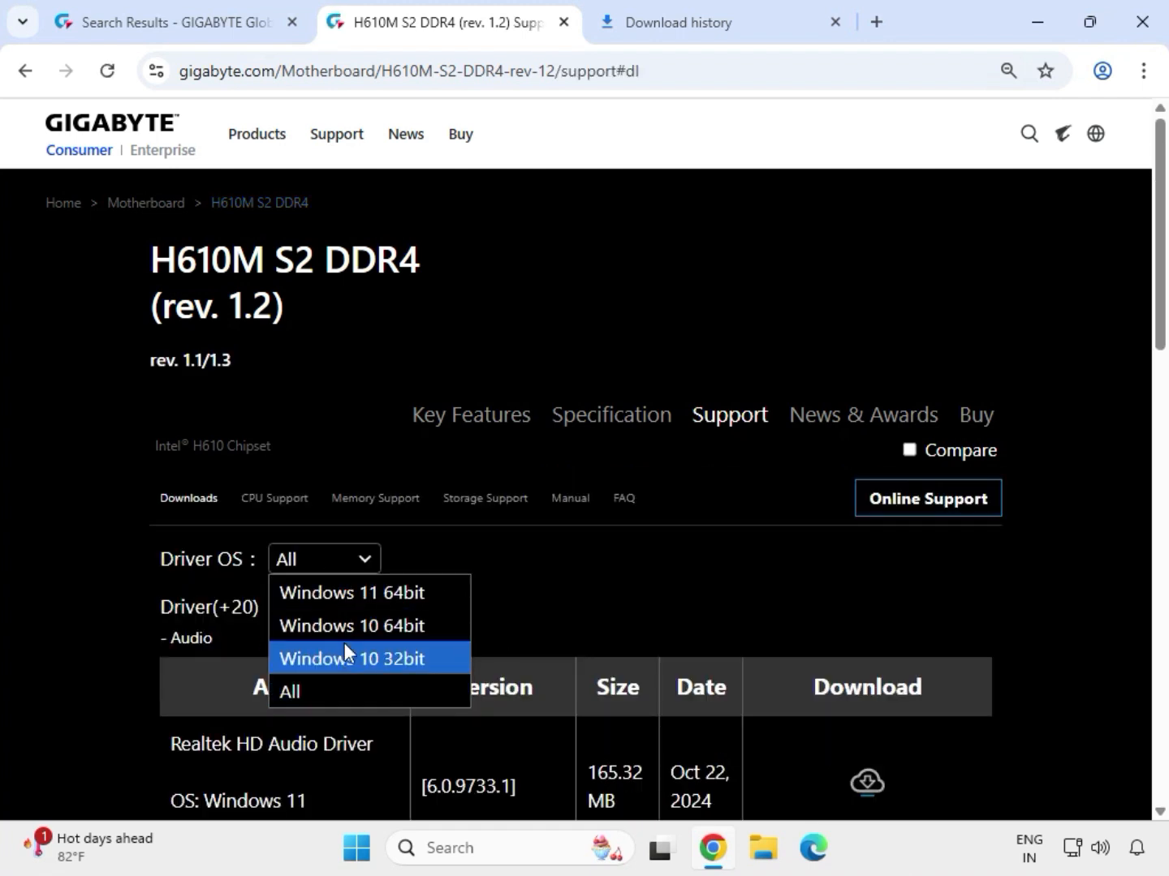
{"action": "left_click", "coordinate": [376, 591]}
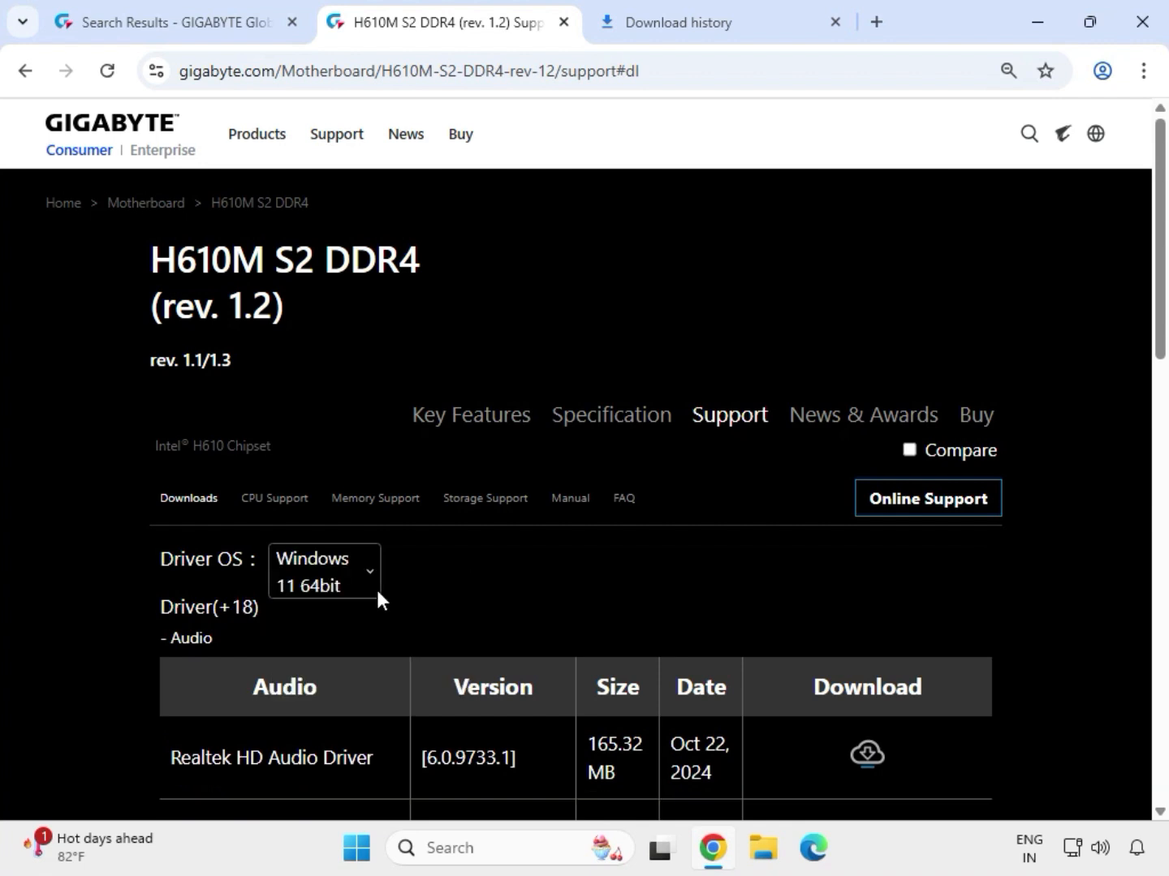
{"action": "scroll", "coordinate": [430, 591], "scroll_direction": "down", "scroll_amount": 1}
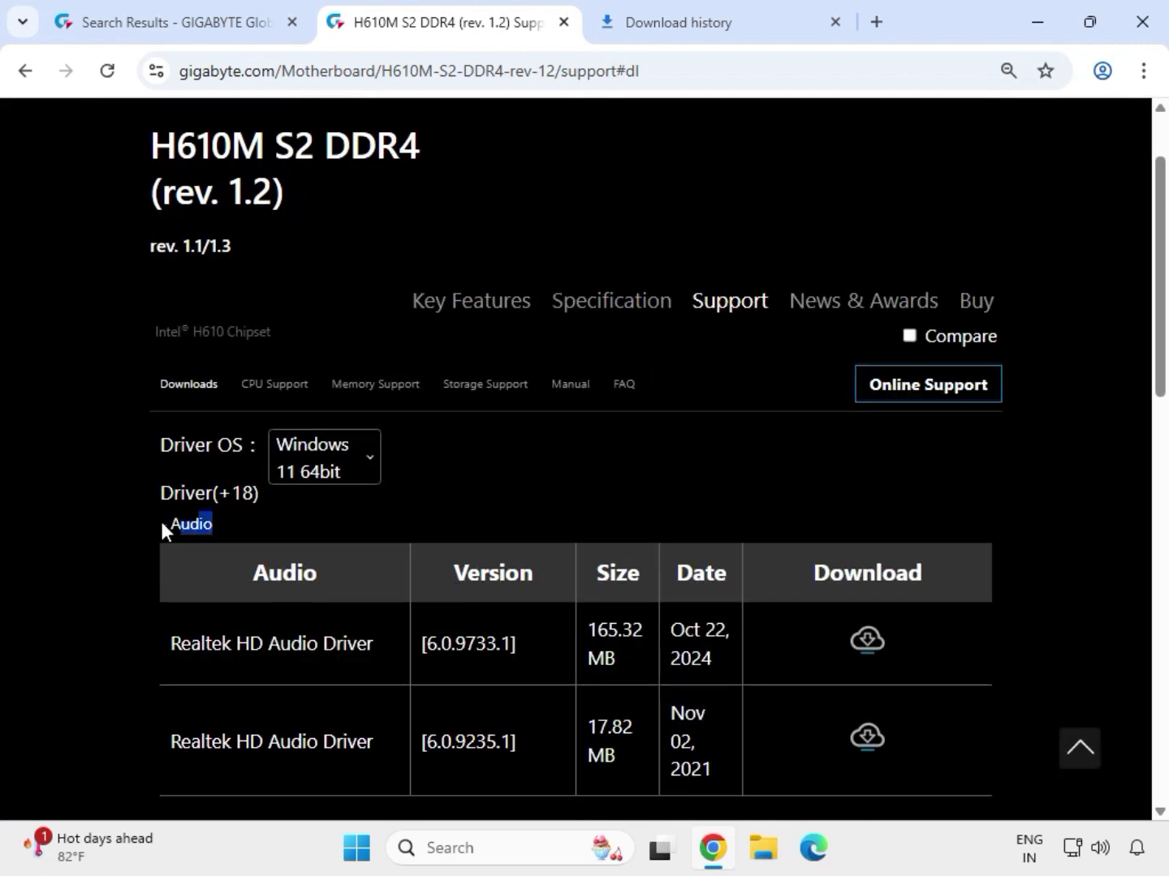
{"action": "left_click_drag", "start_coordinate": [154, 643], "coordinate": [880, 668]}
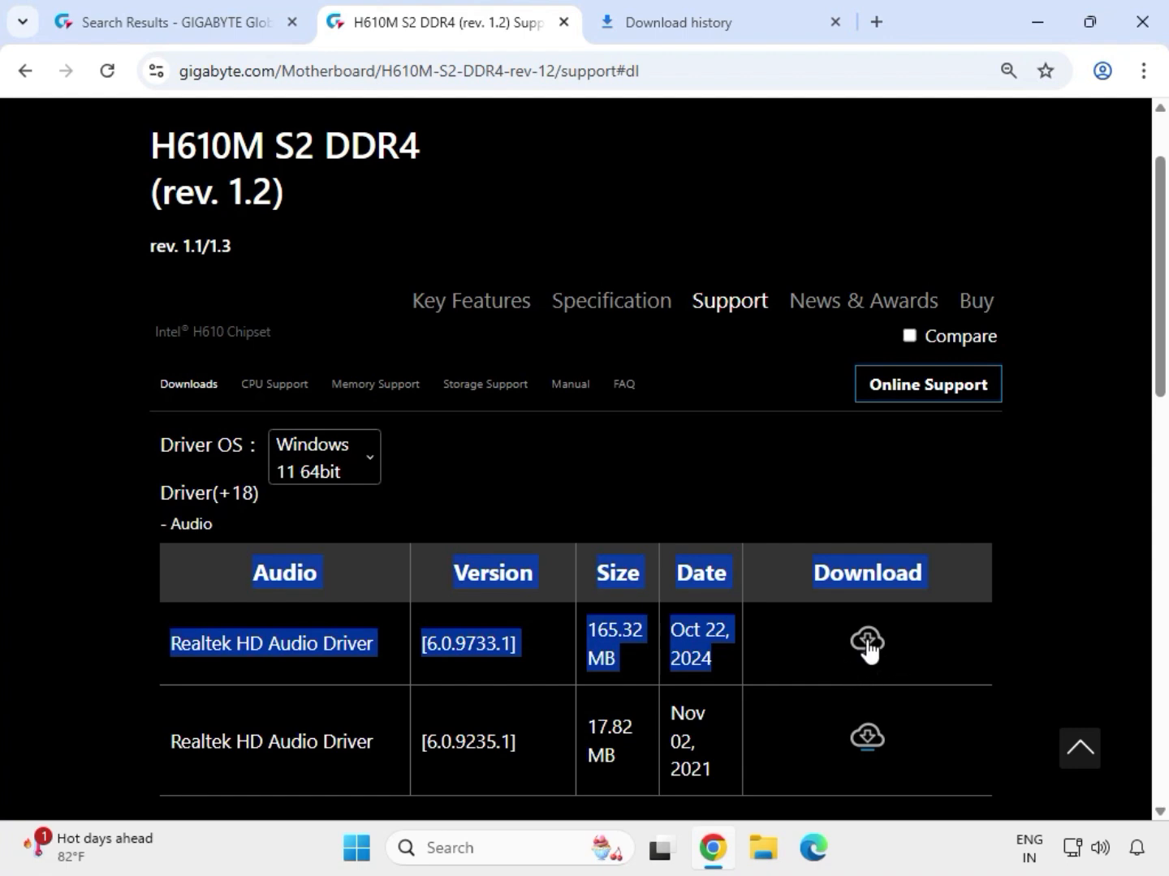
{"action": "left_click", "coordinate": [1078, 637]}
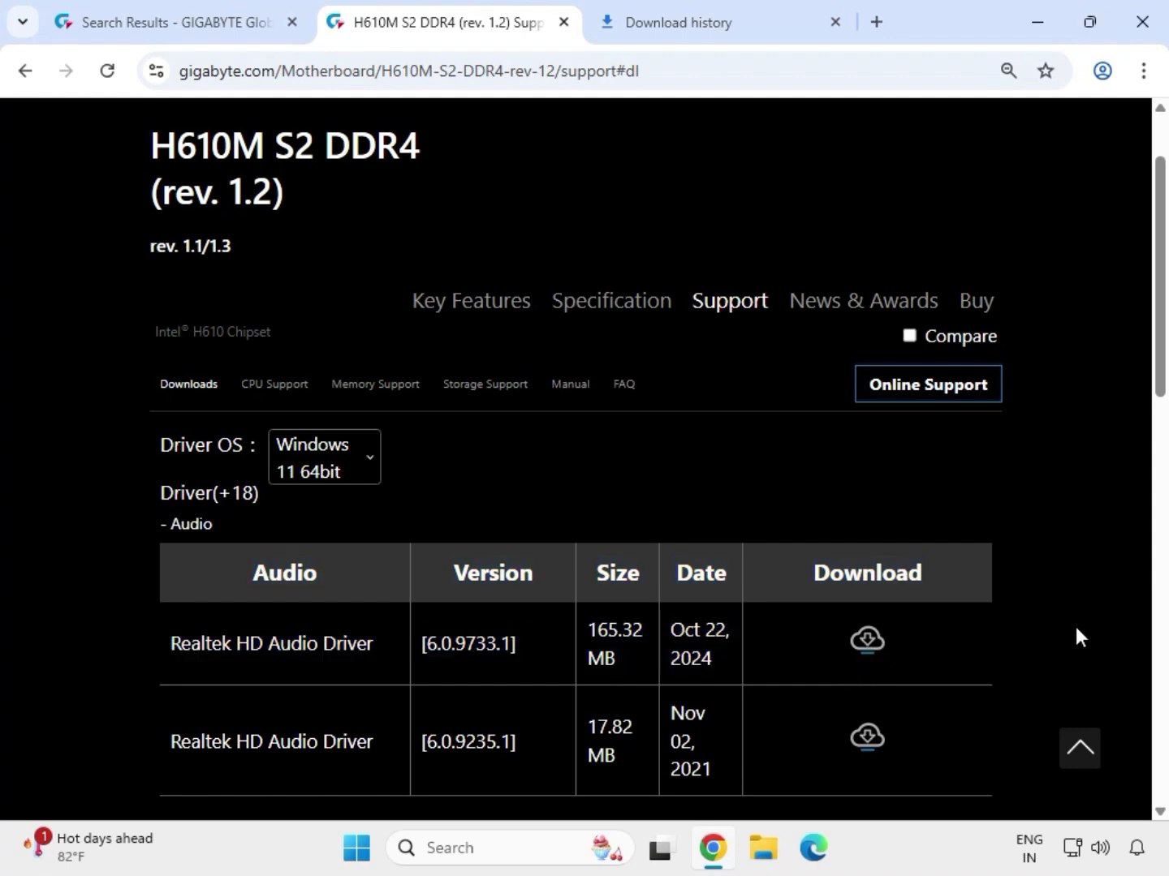
{"action": "left_click", "coordinate": [865, 645]}
Expand the Chipset drivers and download the Intel Serial I/O driver dated Mar 03, 2025
{"action": "scroll", "coordinate": [829, 607], "scroll_direction": "down", "scroll_amount": 1}
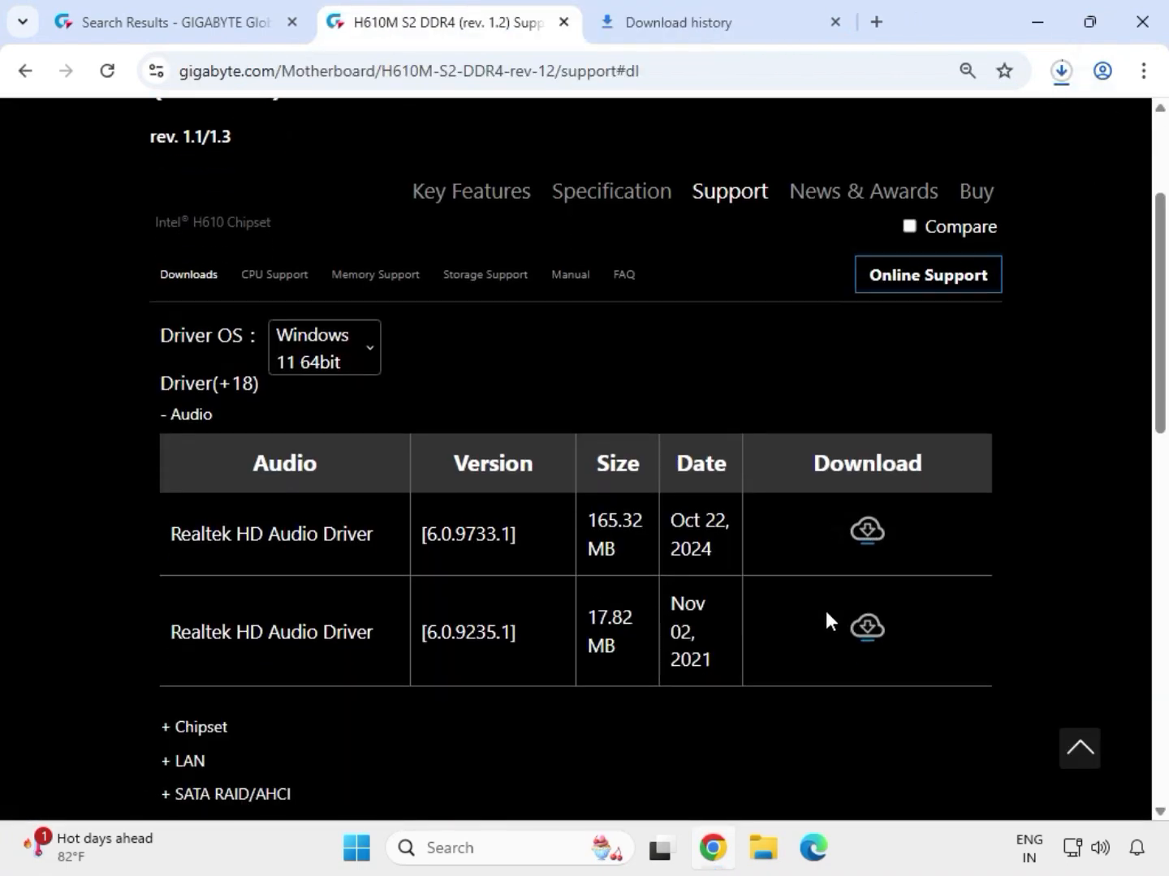
{"action": "scroll", "coordinate": [828, 622], "scroll_direction": "down", "scroll_amount": 3}
{"action": "double_click", "coordinate": [175, 499]}
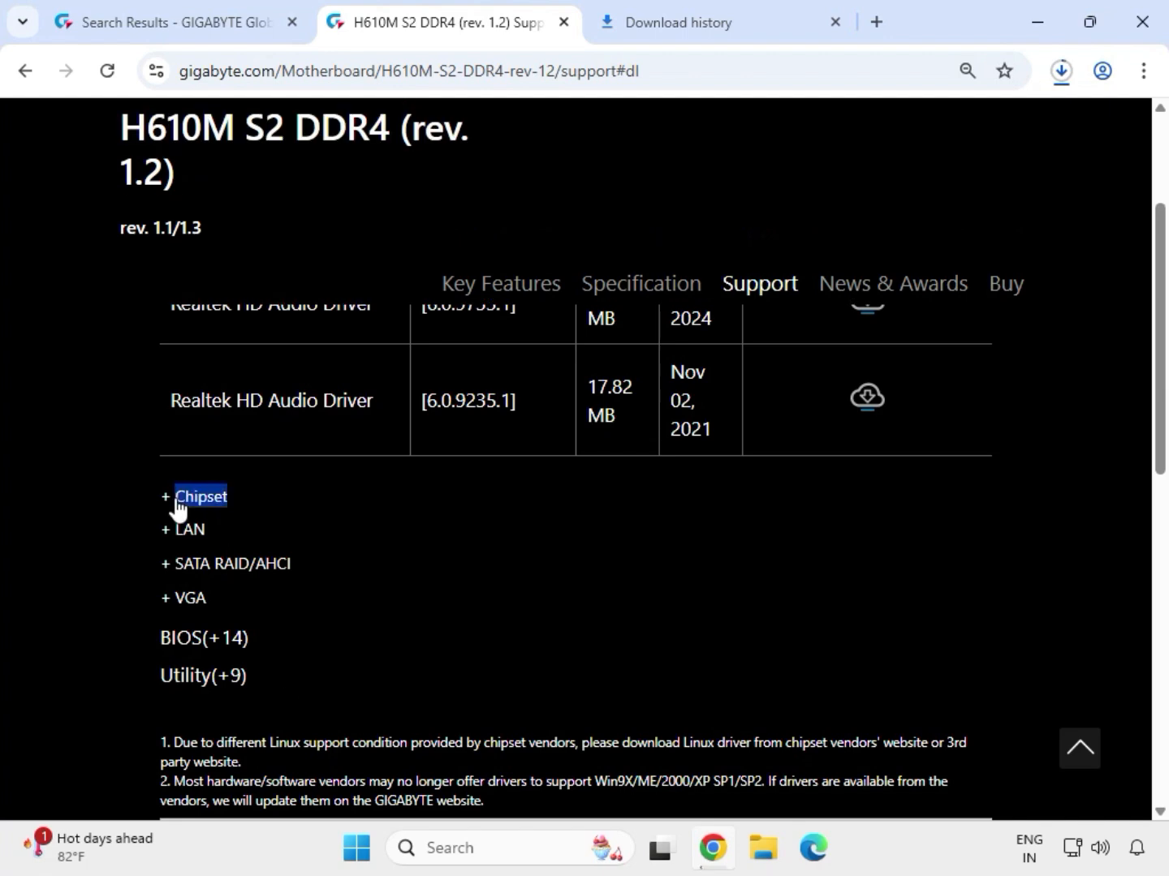
{"action": "scroll", "coordinate": [176, 501], "scroll_direction": "down", "scroll_amount": 4}
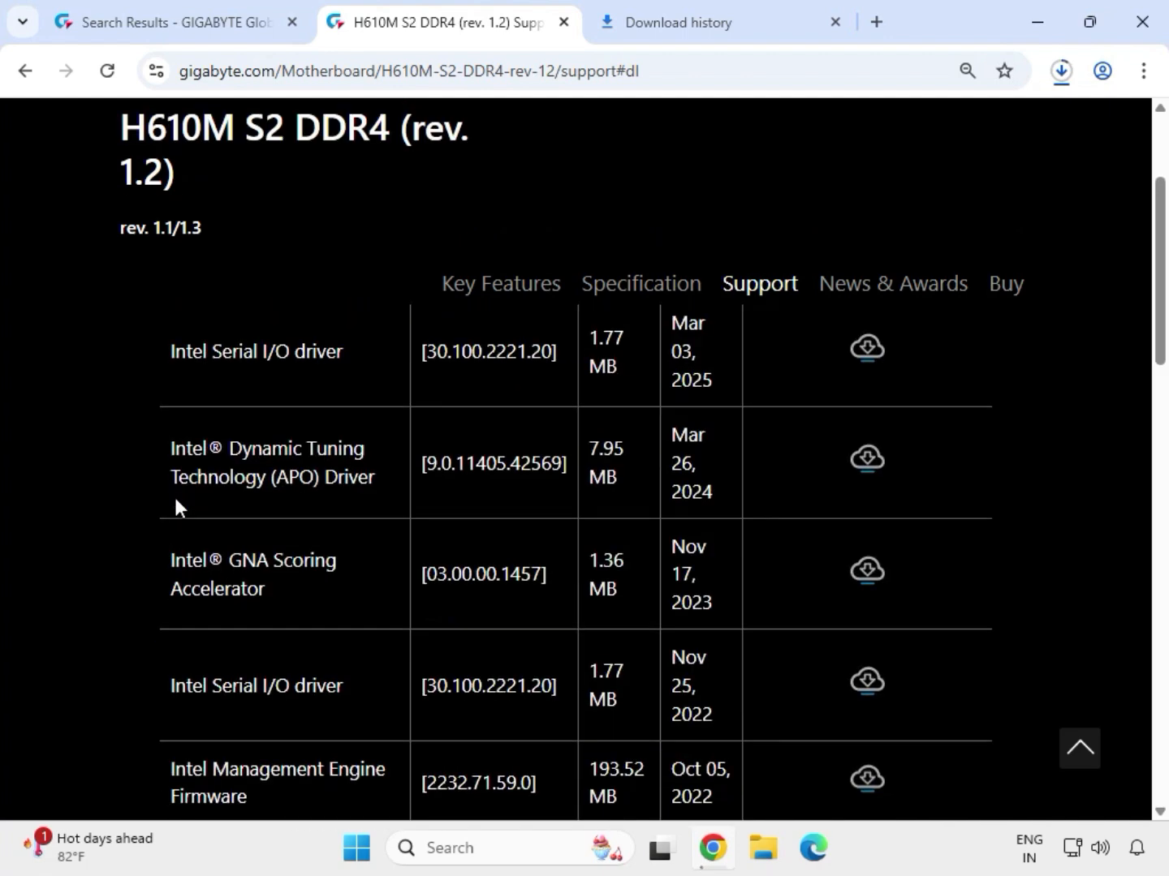
{"action": "scroll", "coordinate": [203, 495], "scroll_direction": "up", "scroll_amount": 5}
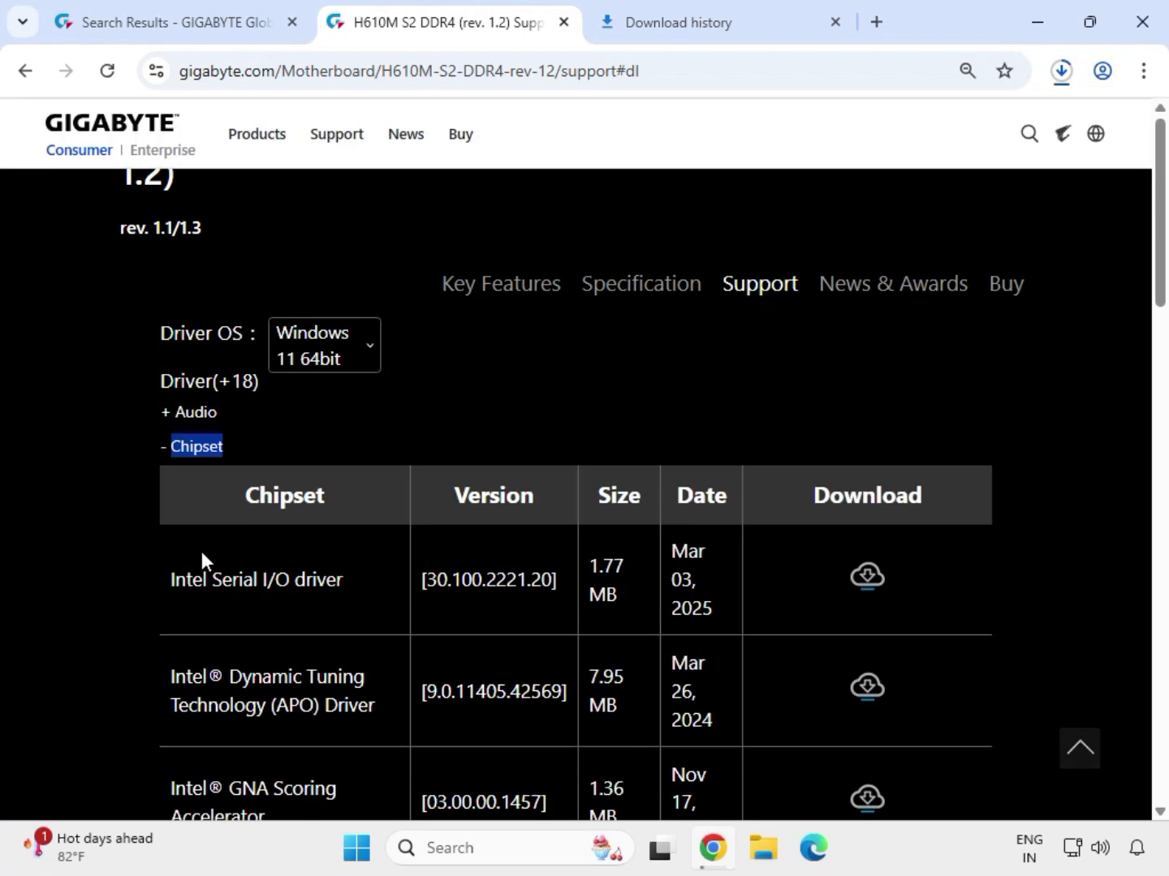
{"action": "scroll", "coordinate": [1166, 285], "scroll_direction": "down", "scroll_amount": 5}
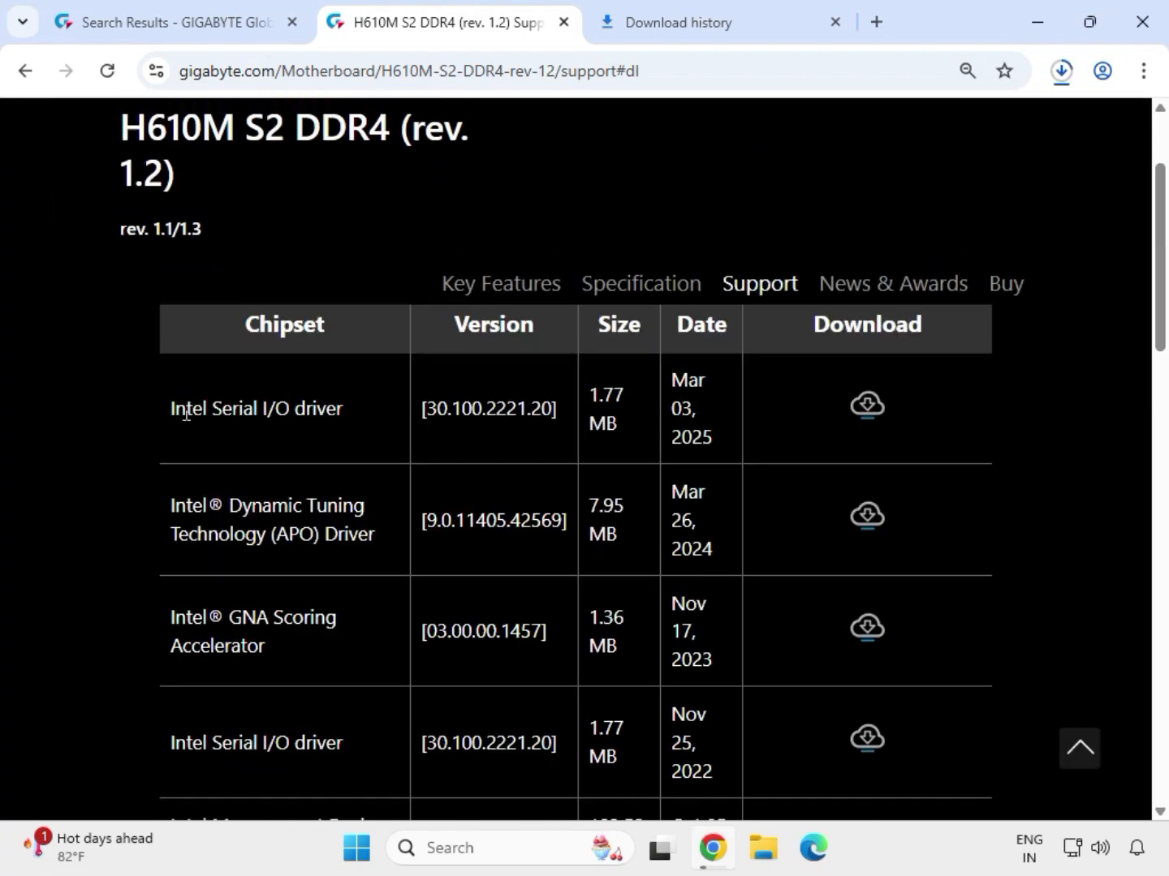
{"action": "left_click_drag", "start_coordinate": [171, 412], "coordinate": [345, 411]}
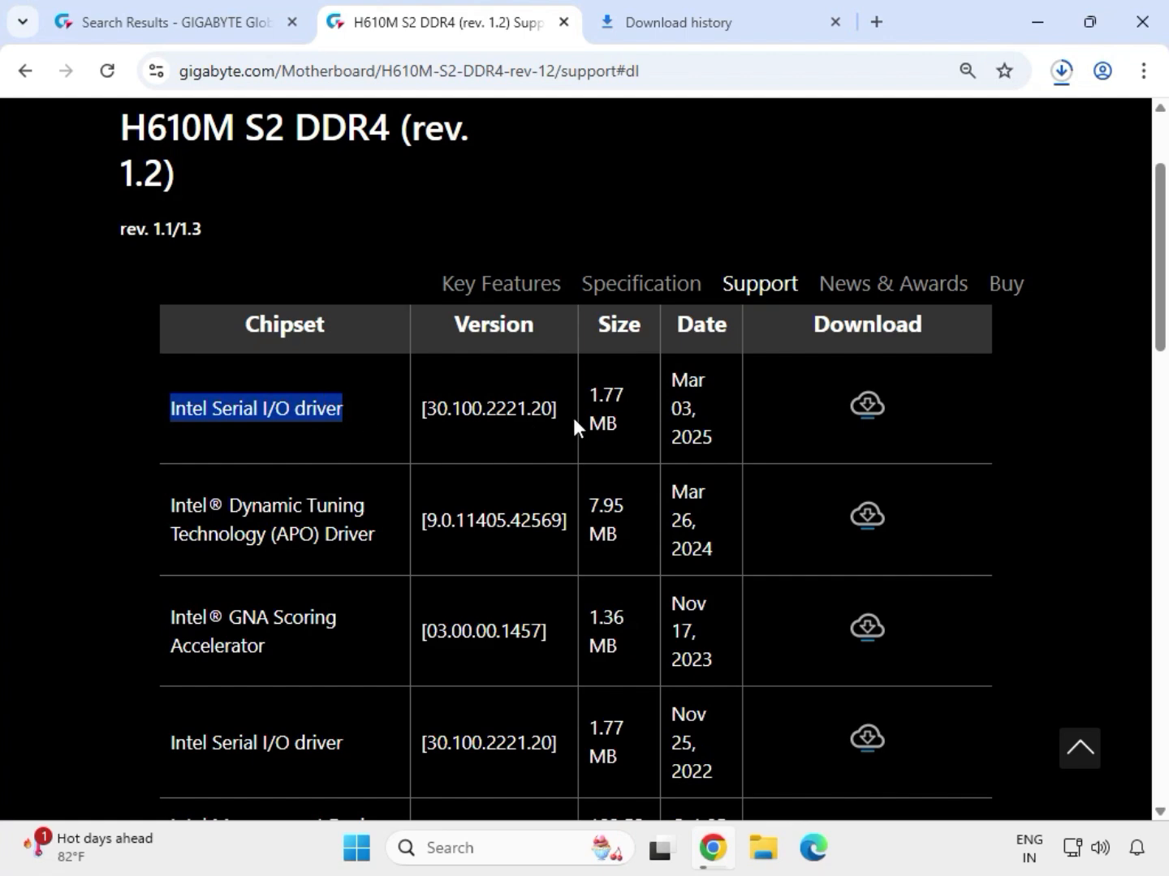
{"action": "left_click", "coordinate": [865, 410]}
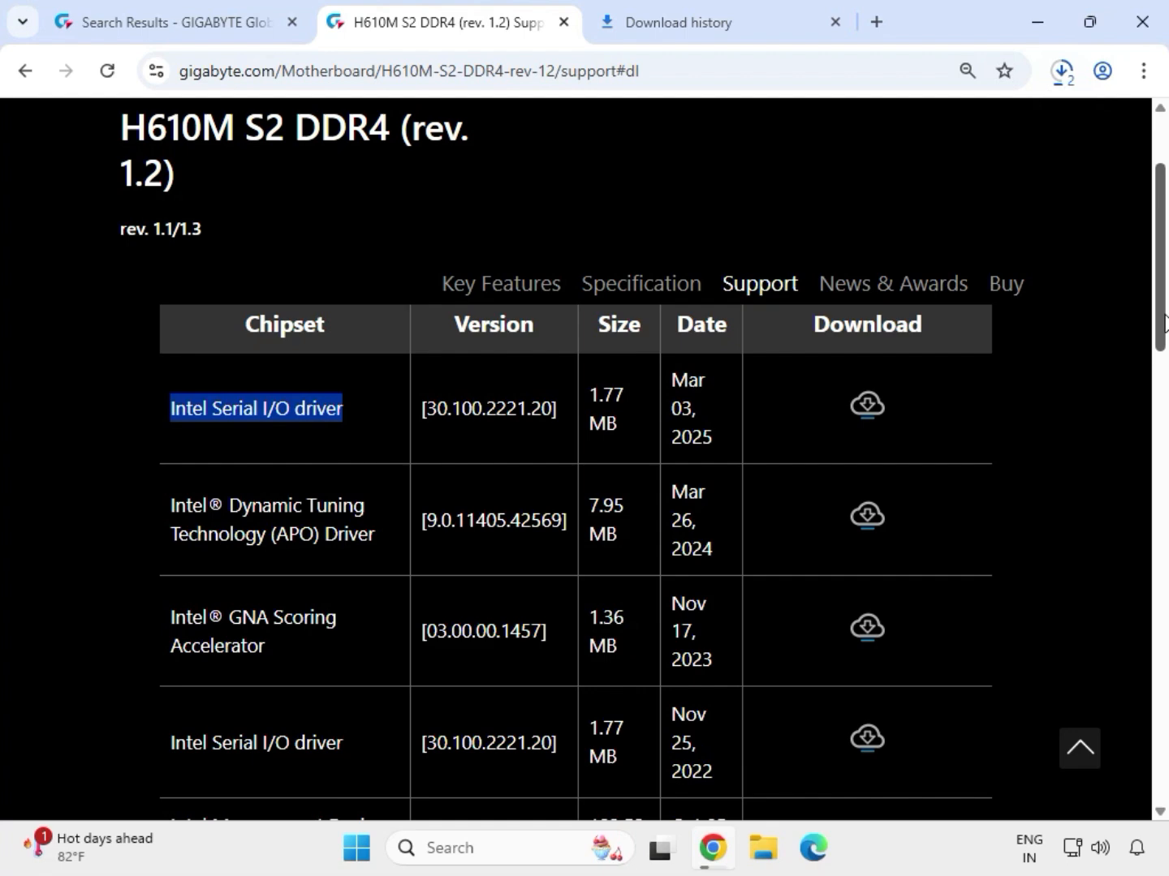
Download the Intel INF installation package version 10.1.19198.8339 from the chipset drivers
{"action": "left_click_drag", "start_coordinate": [1164, 323], "coordinate": [1146, 424]}
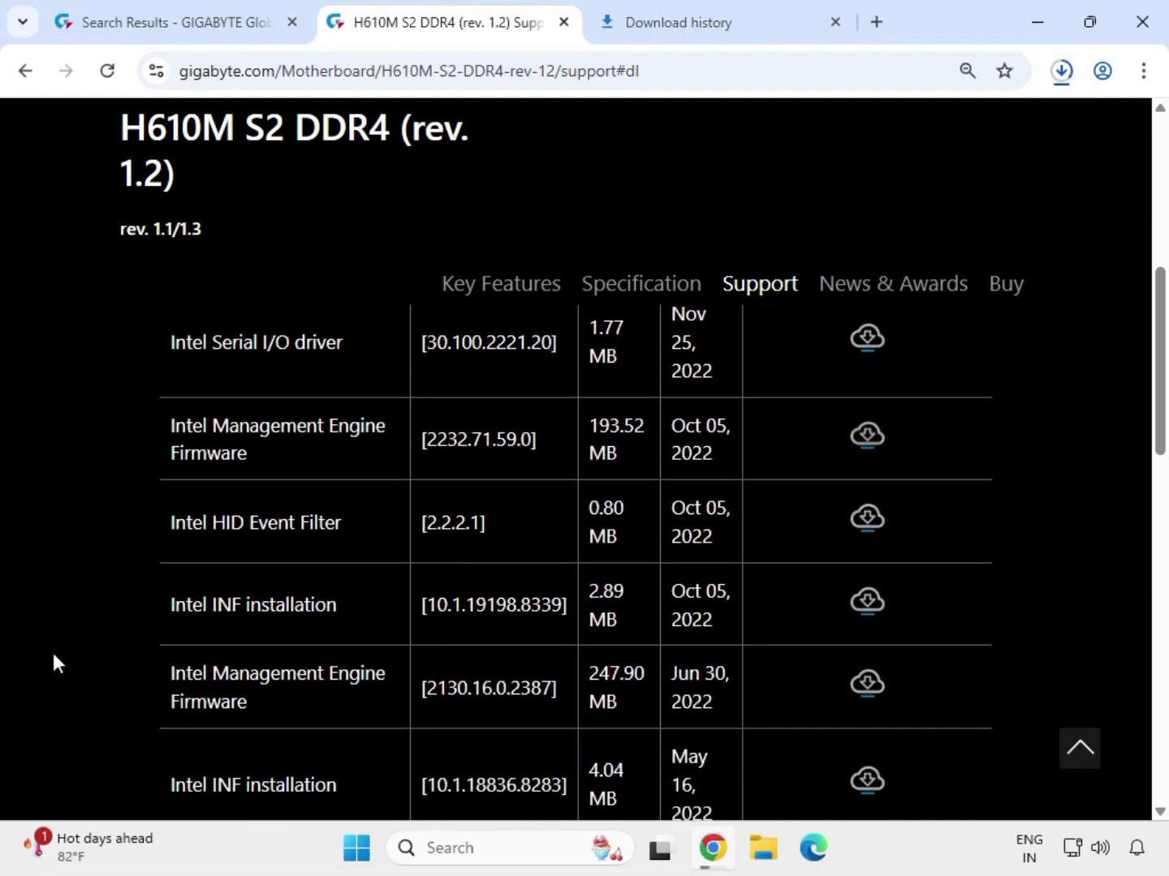
{"action": "left_click_drag", "start_coordinate": [152, 616], "coordinate": [363, 609]}
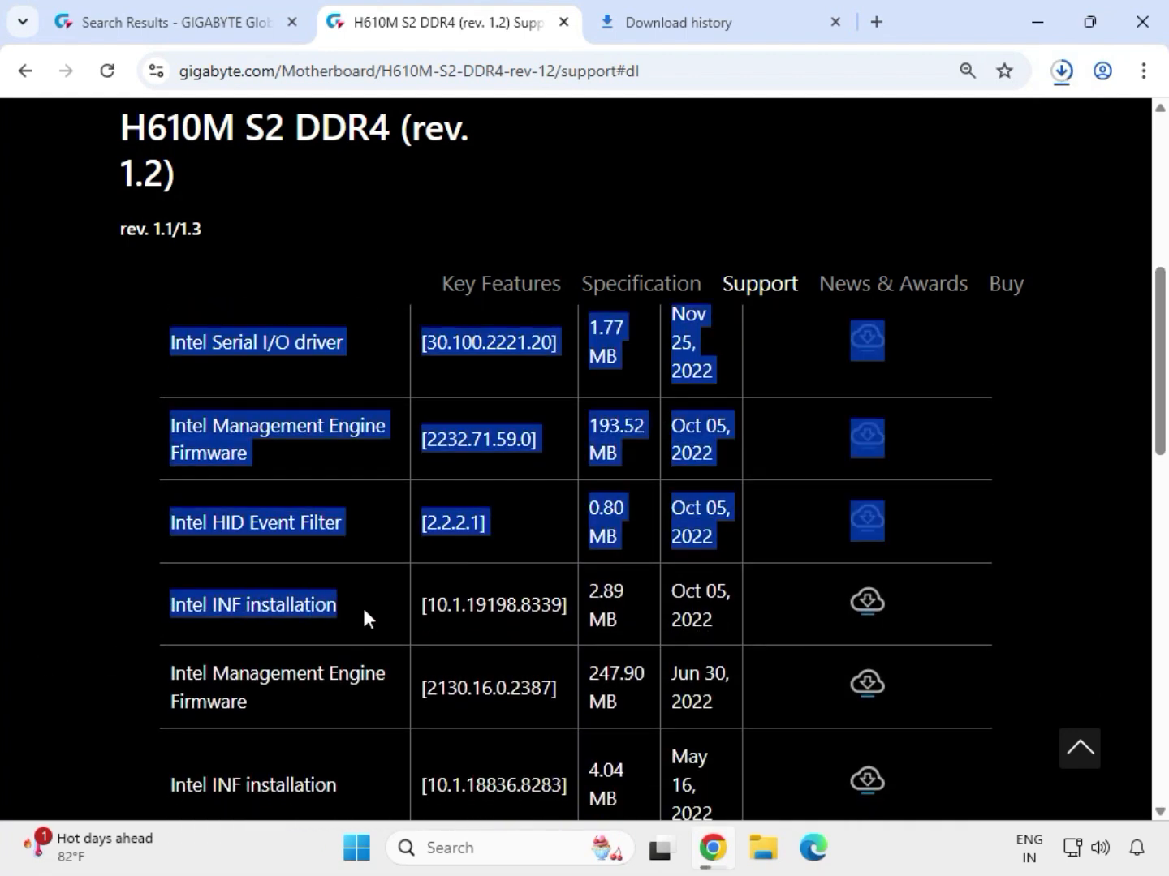
{"action": "left_click", "coordinate": [511, 609]}
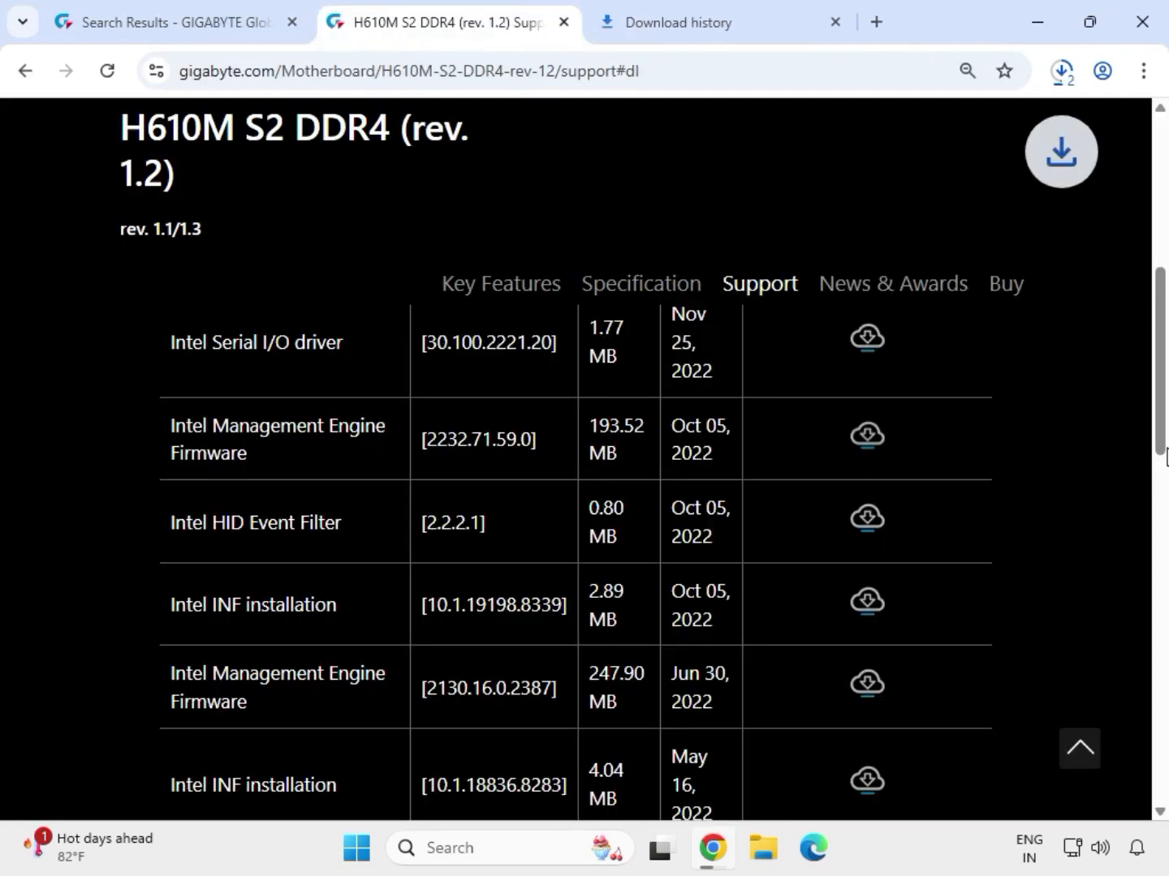
Expand the LAN drivers and download the Realtek LAN Driver version 11.24.0318.2025
{"action": "left_click_drag", "start_coordinate": [1161, 446], "coordinate": [1131, 538]}
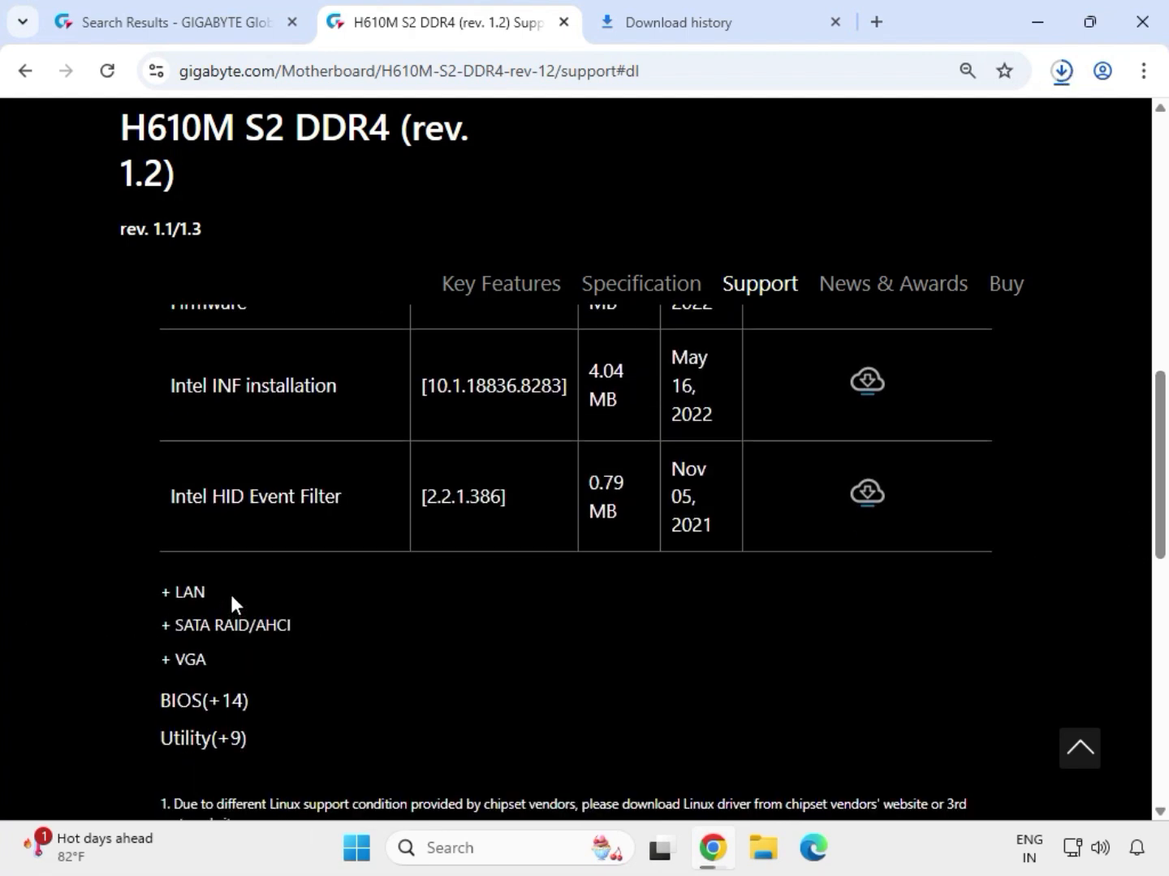
{"action": "double_click", "coordinate": [185, 593]}
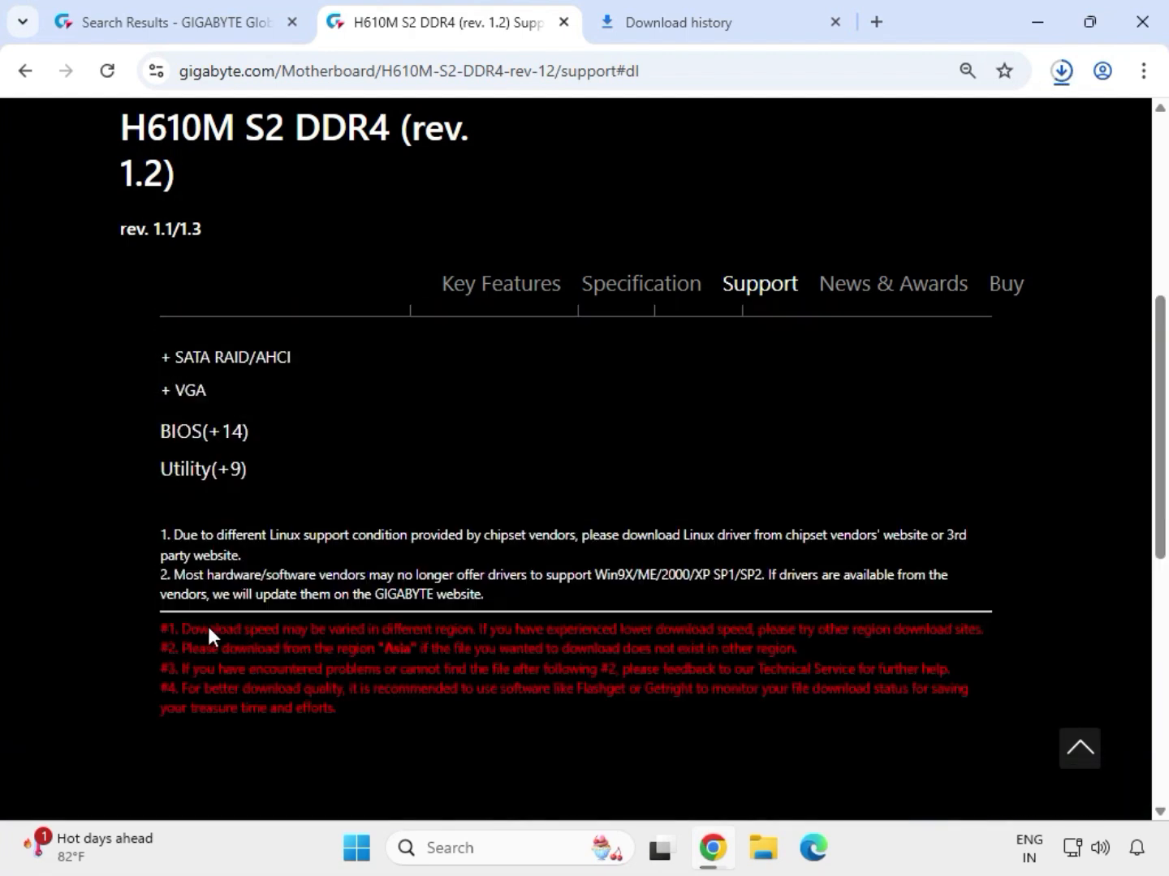
{"action": "scroll", "coordinate": [211, 629], "scroll_direction": "up", "scroll_amount": 3}
{"action": "scroll", "coordinate": [216, 632], "scroll_direction": "up", "scroll_amount": 3}
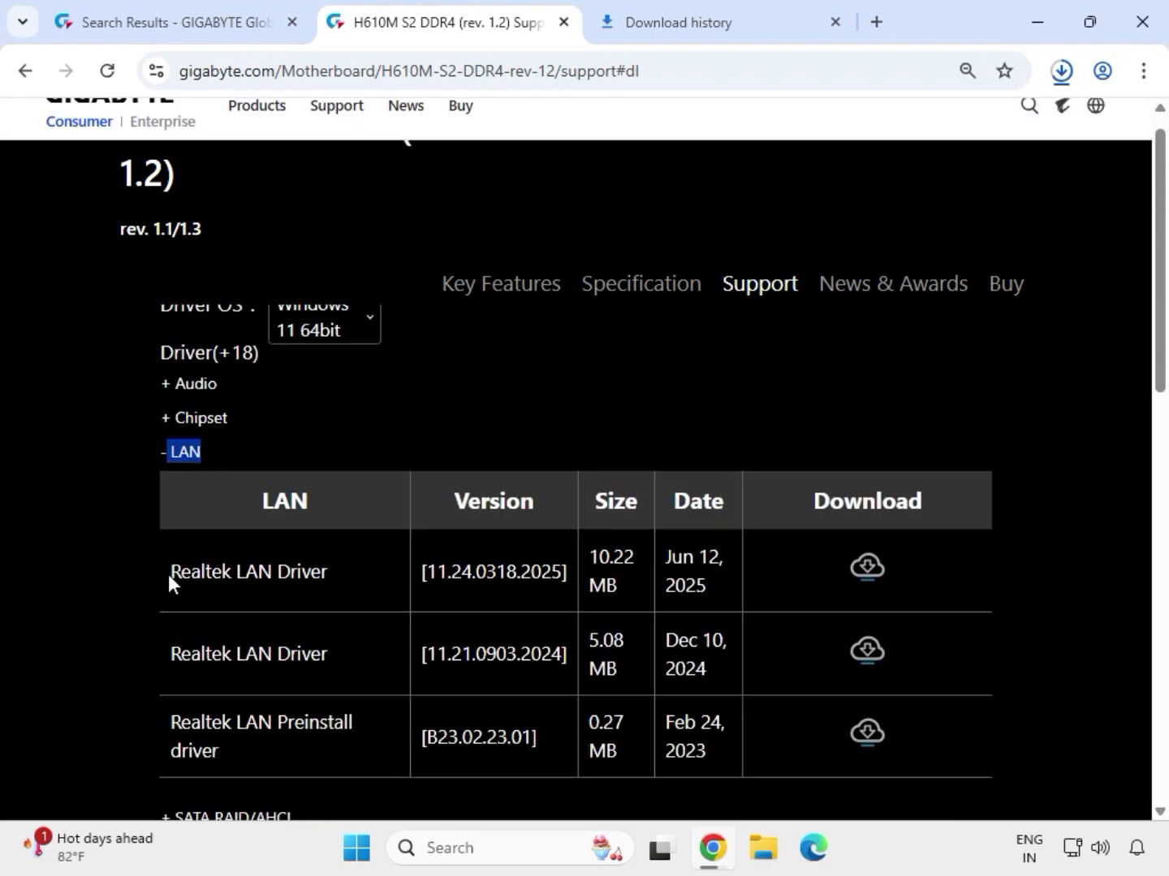
{"action": "left_click_drag", "start_coordinate": [168, 573], "coordinate": [851, 565]}
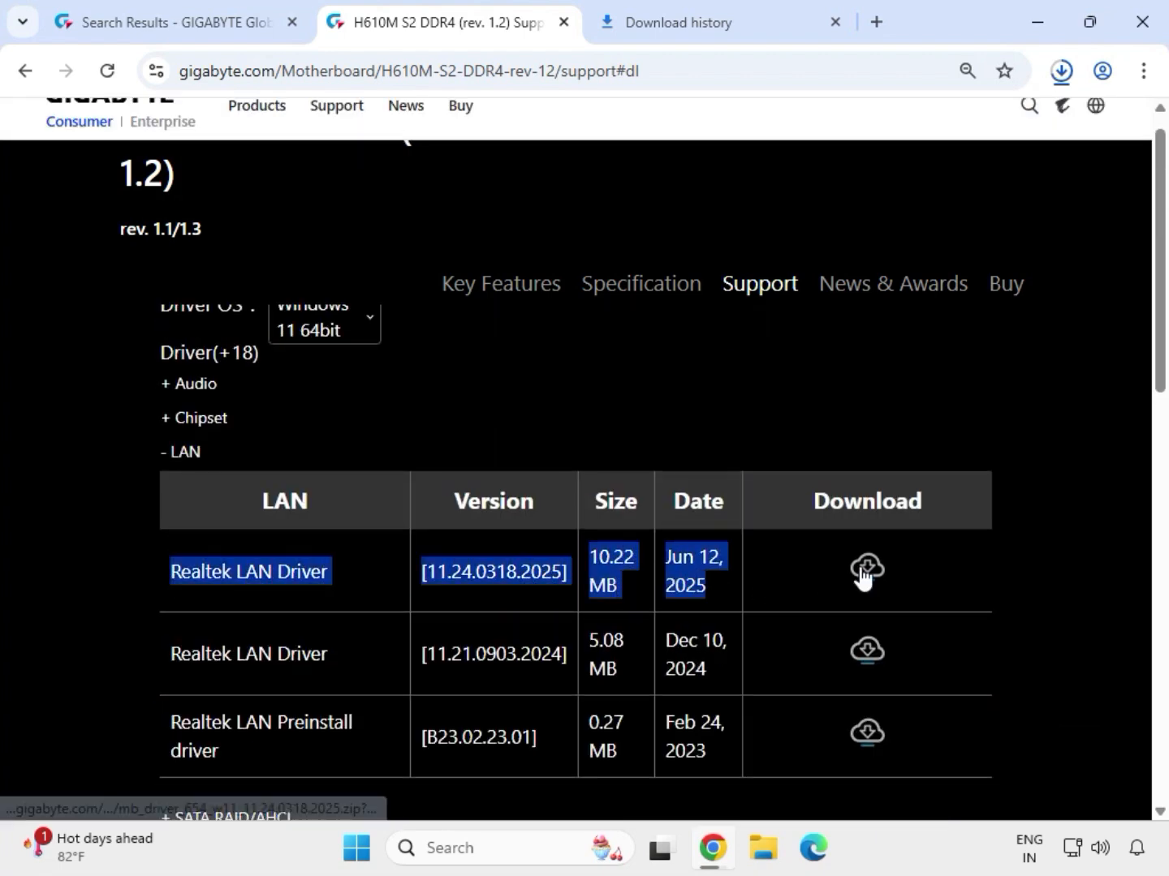
{"action": "left_click", "coordinate": [865, 570]}
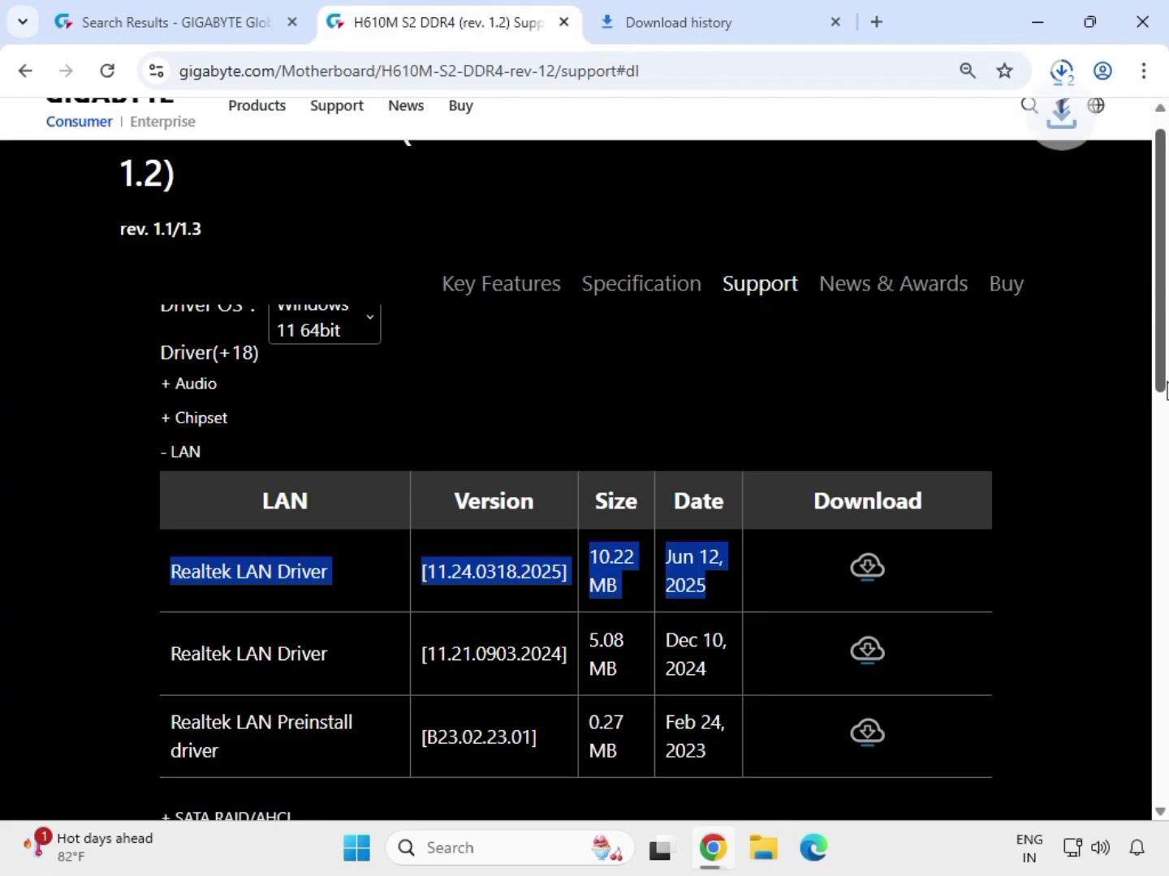
Expand the VGA drivers and download the Intel Graphic Driver version 32.0.101.5542
{"action": "left_click_drag", "start_coordinate": [1161, 387], "coordinate": [1160, 424]}
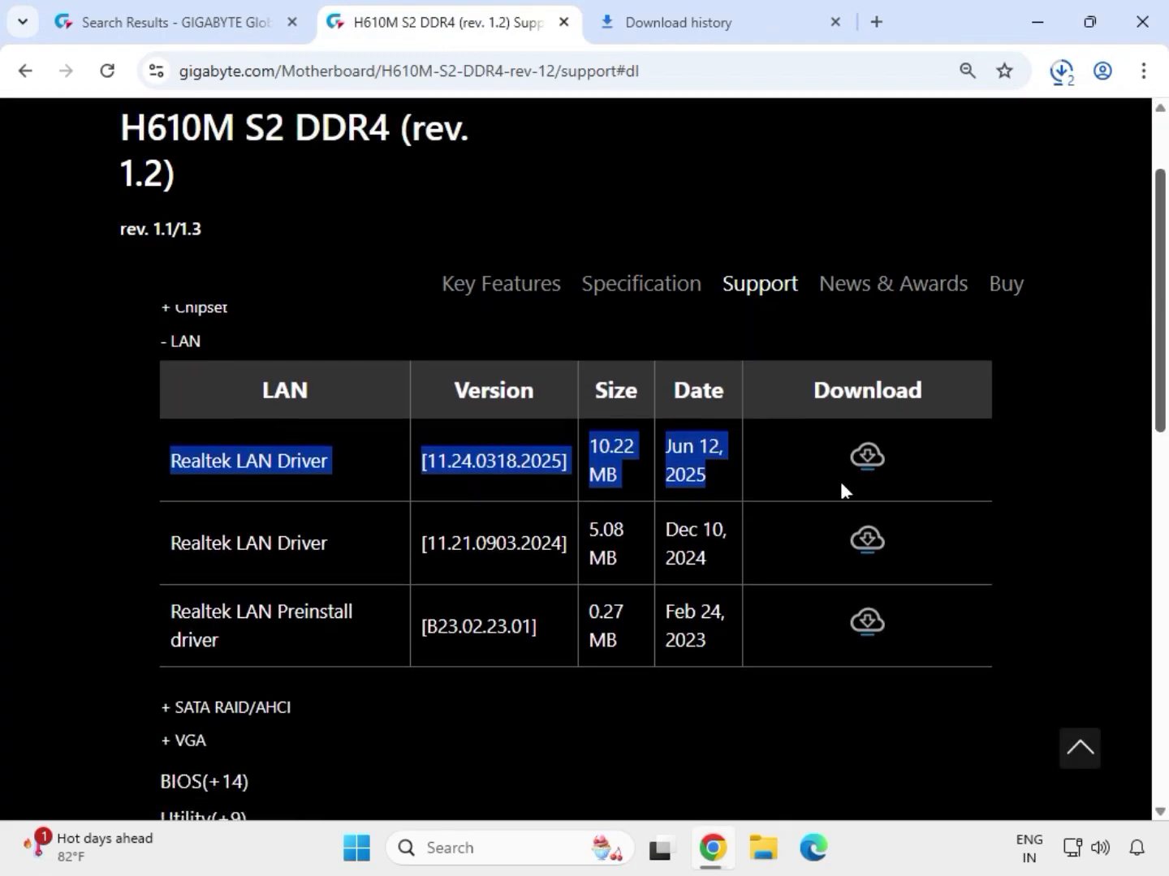
{"action": "left_click", "coordinate": [195, 741]}
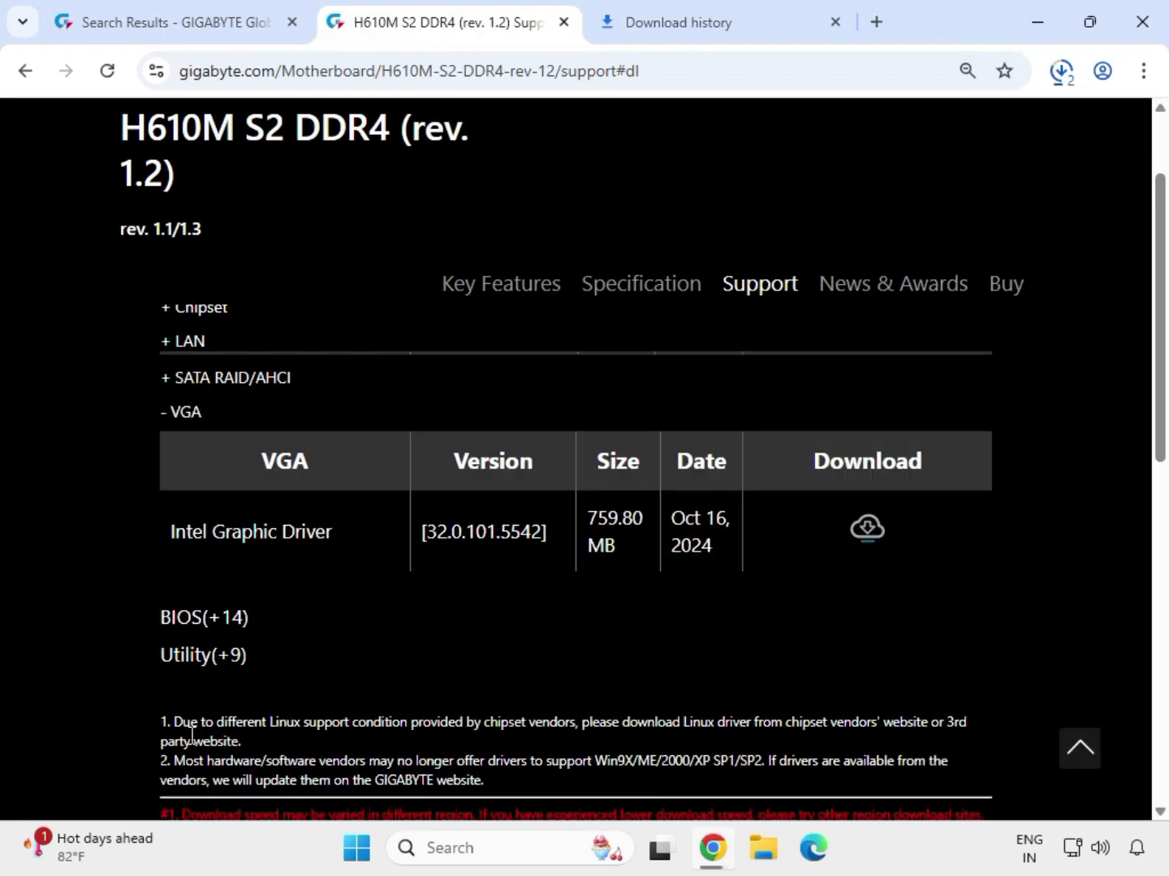
{"action": "left_click_drag", "start_coordinate": [176, 533], "coordinate": [847, 532]}
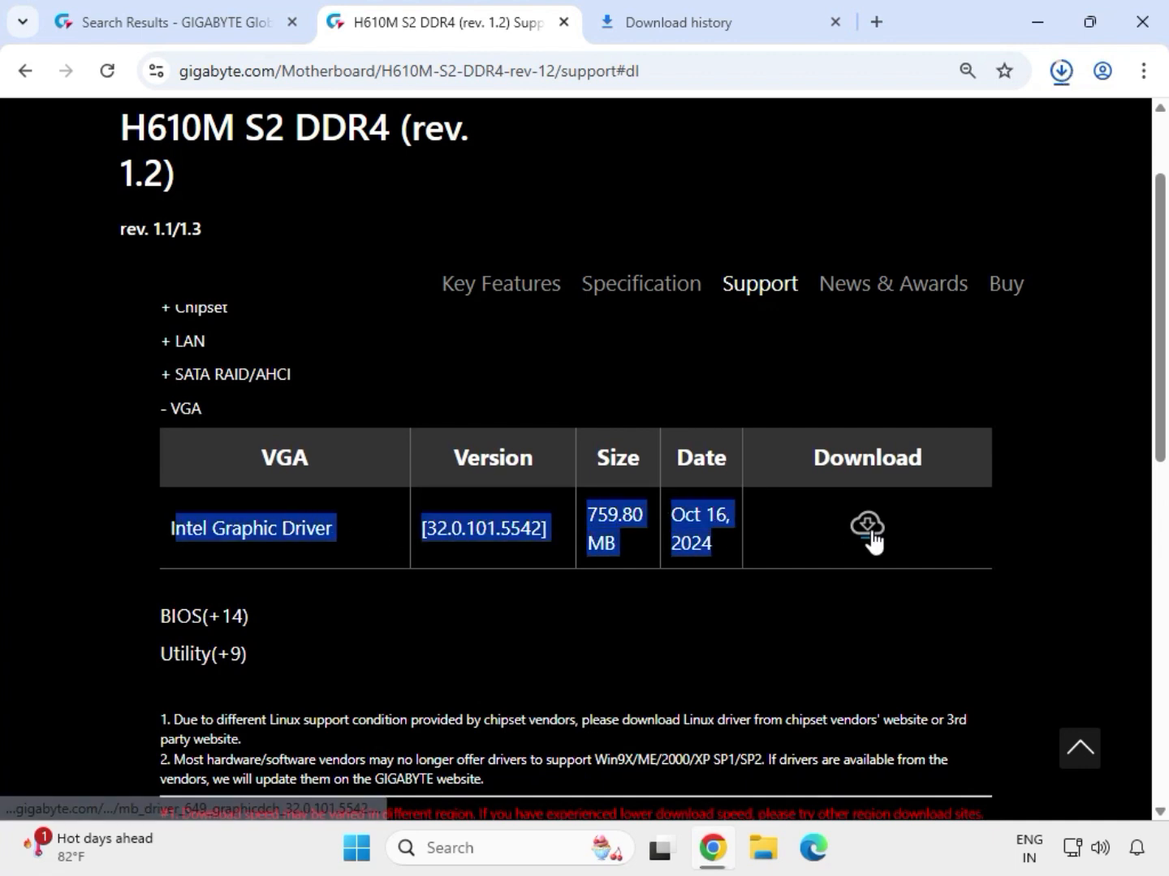
{"action": "left_click", "coordinate": [865, 526]}
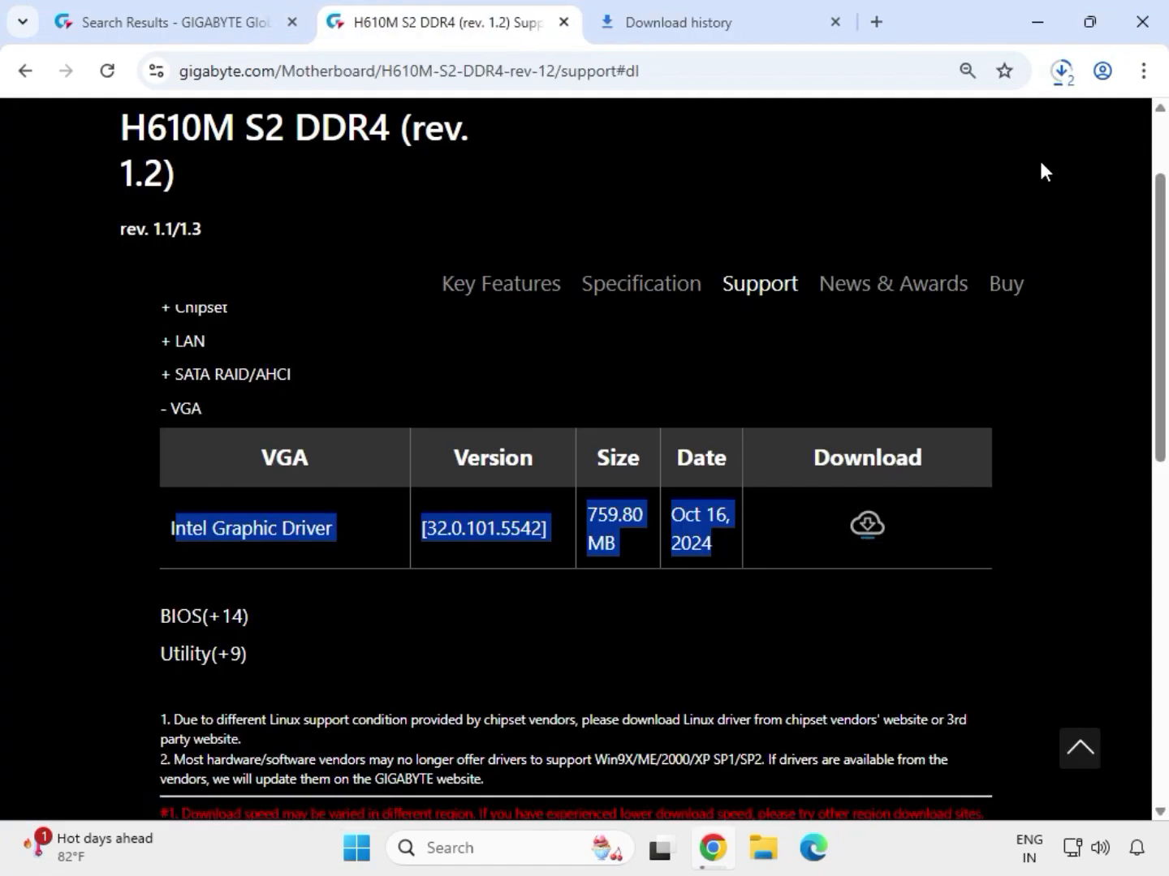
Show the downloaded LAN driver archive in its folder in File Explorer and select all the driver archives there
{"action": "left_click", "coordinate": [1064, 79]}
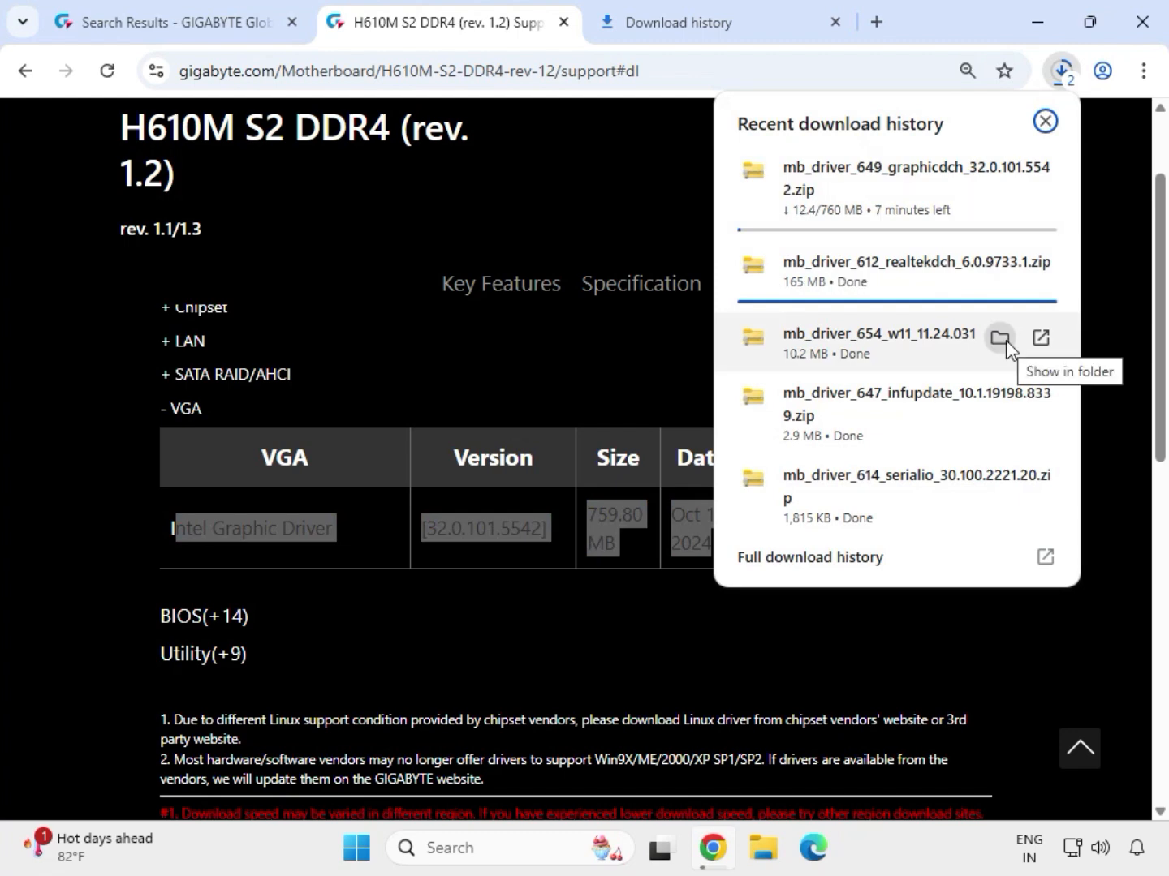
{"action": "left_click", "coordinate": [1000, 337]}
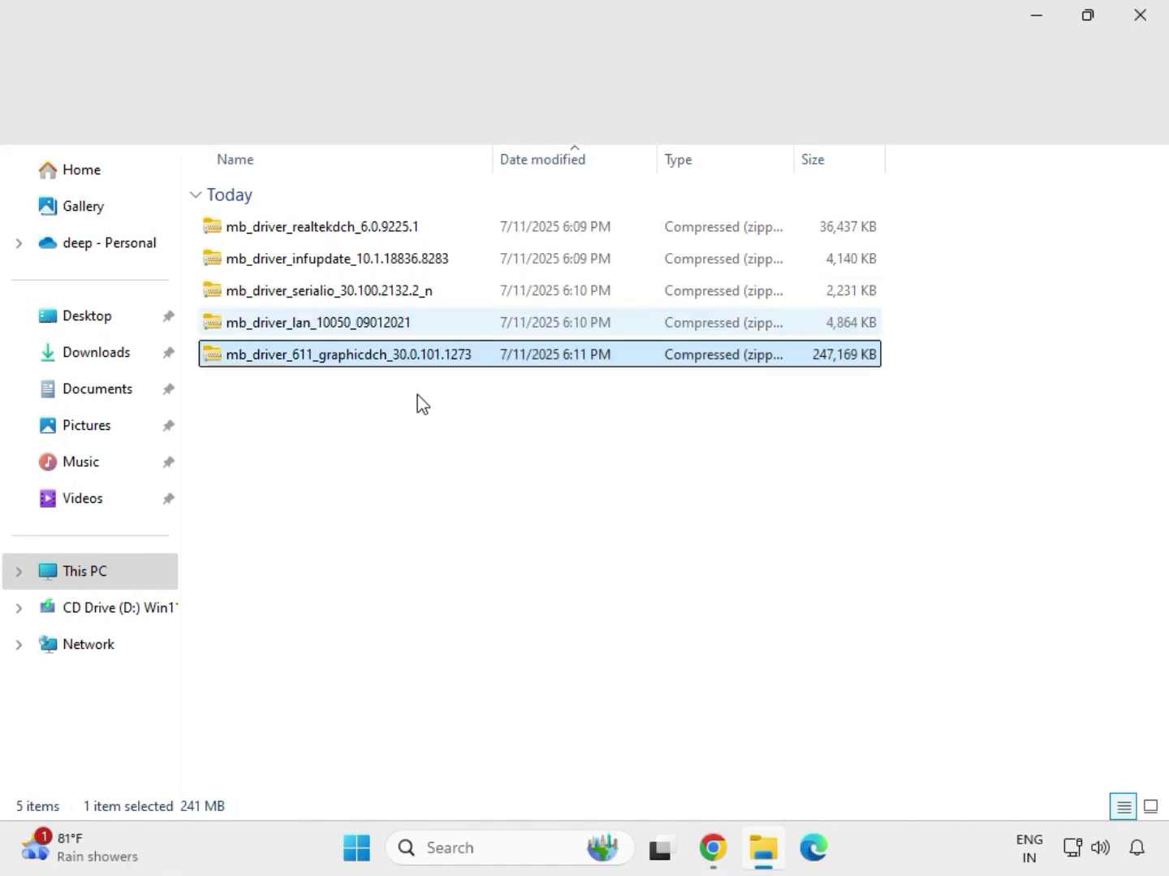
{"action": "left_click_drag", "start_coordinate": [417, 396], "coordinate": [362, 214]}
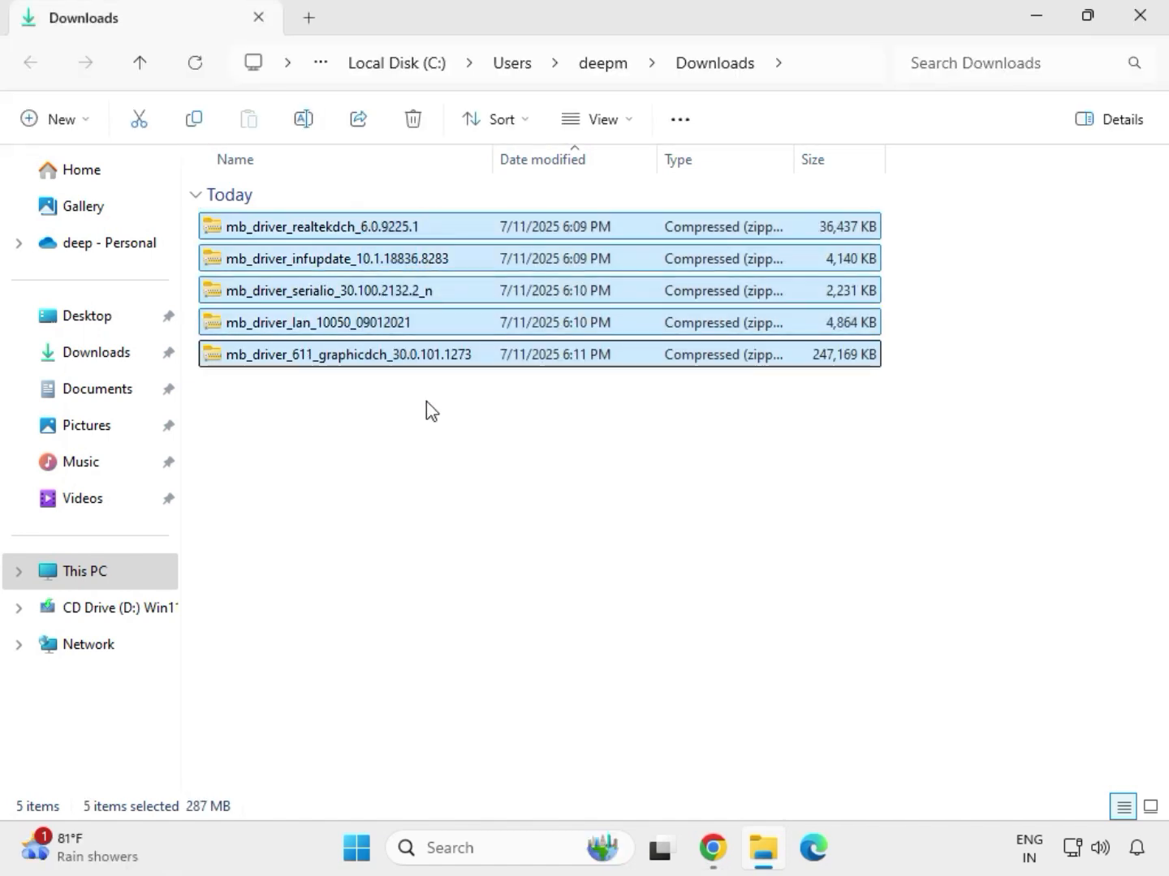
Extract the mb_driver_611_graphicdch_30.0.101.1273 archive to its suggested folder in Downloads and close the window showing the extracted files
{"action": "left_click", "coordinate": [407, 357]}
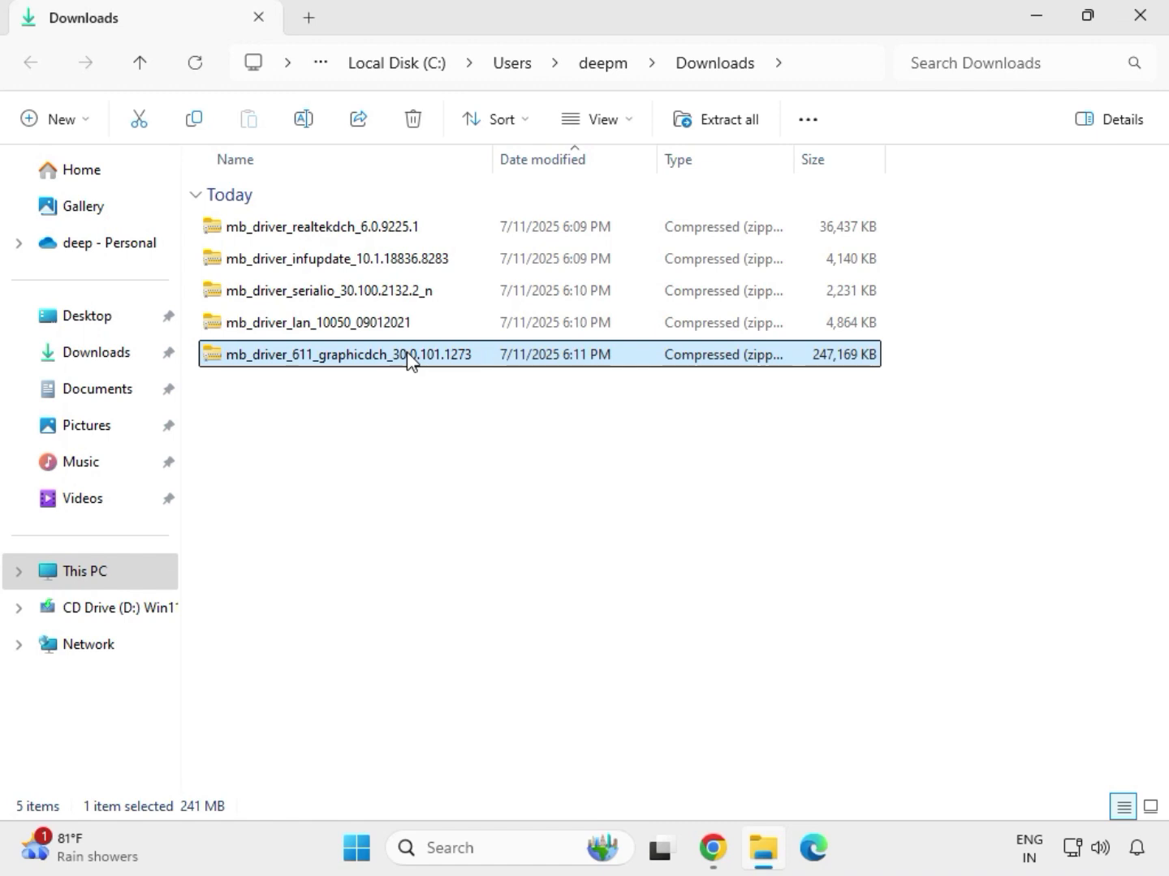
{"action": "right_click", "coordinate": [408, 359]}
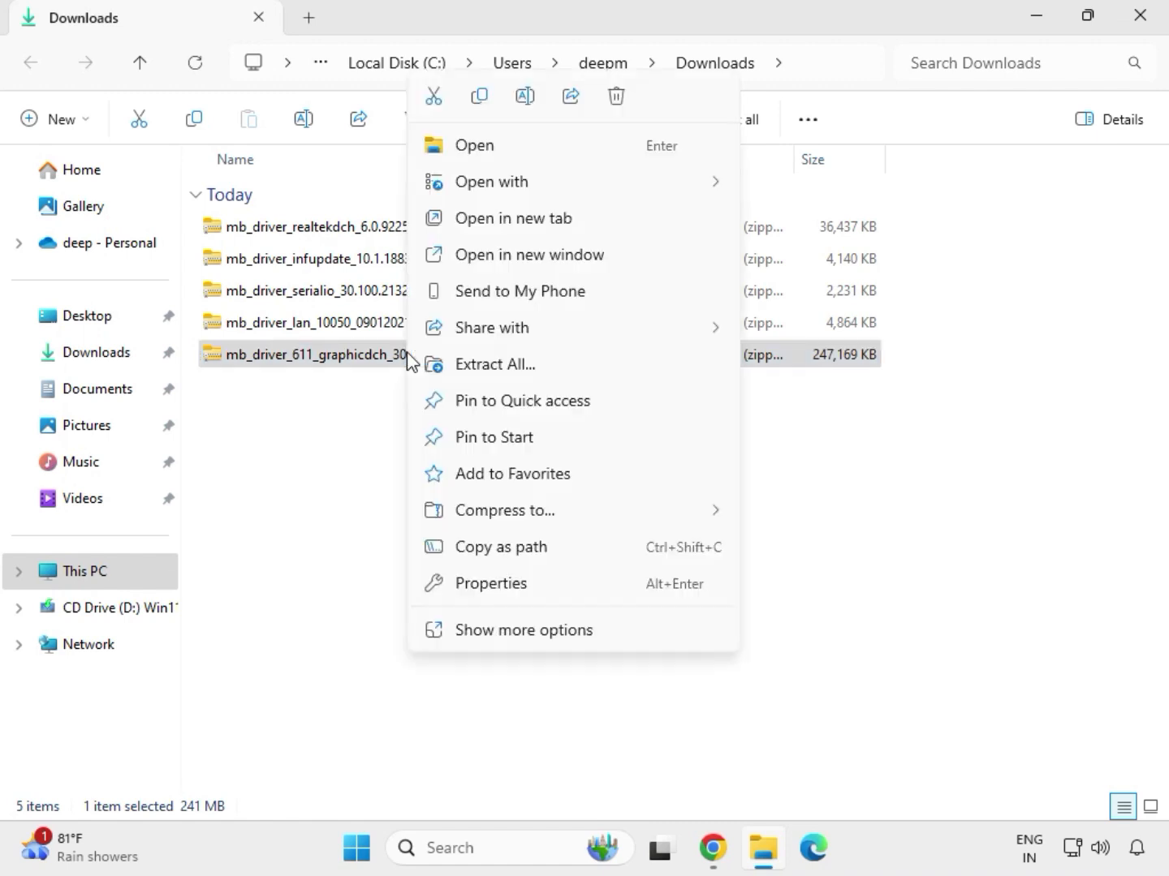
{"action": "left_click", "coordinate": [526, 632]}
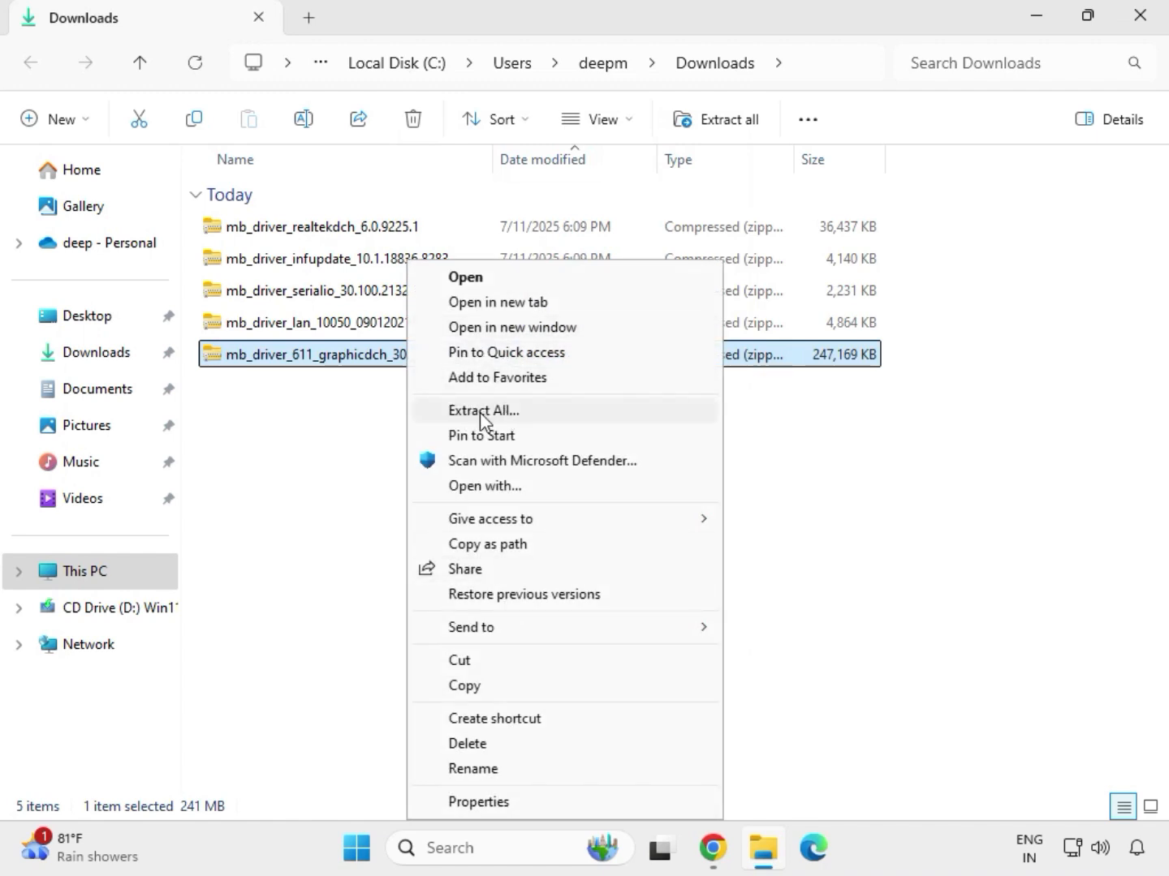
{"action": "left_click", "coordinate": [488, 412]}
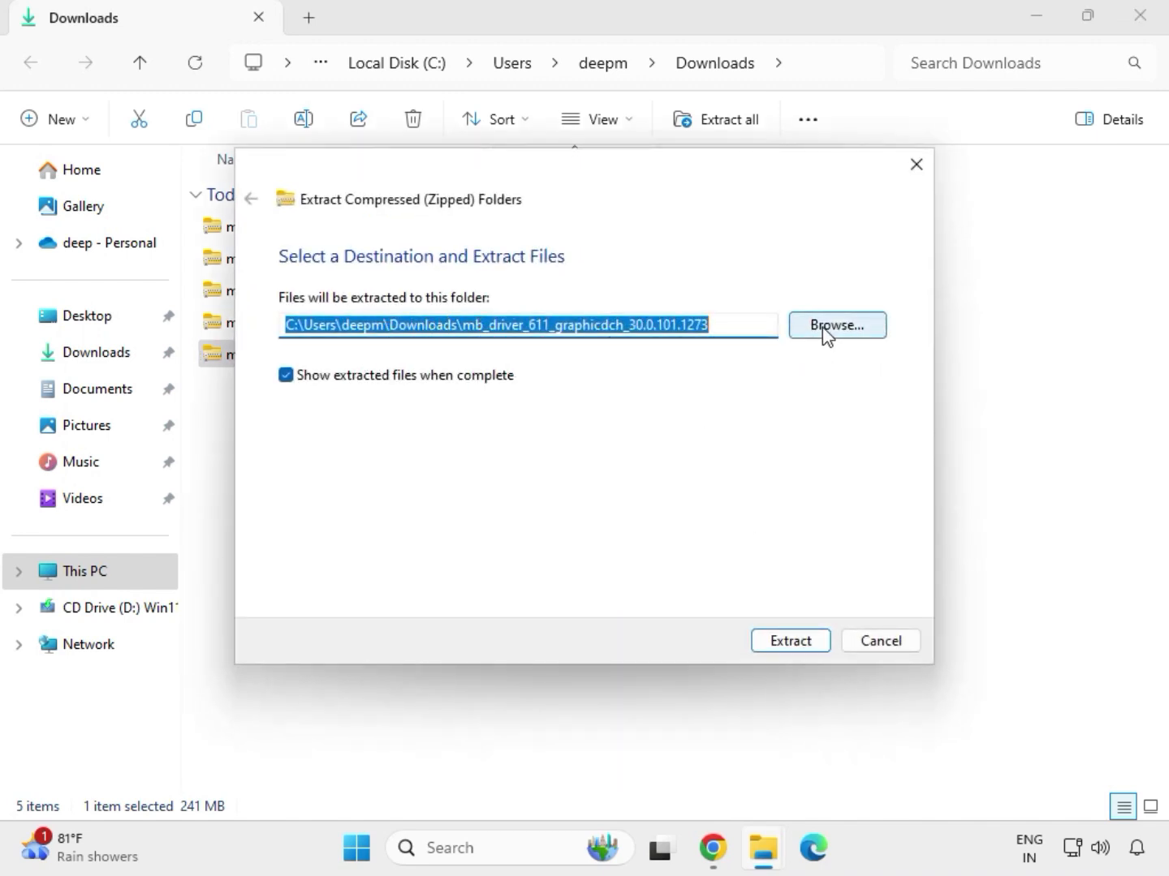
{"action": "left_click", "coordinate": [794, 646]}
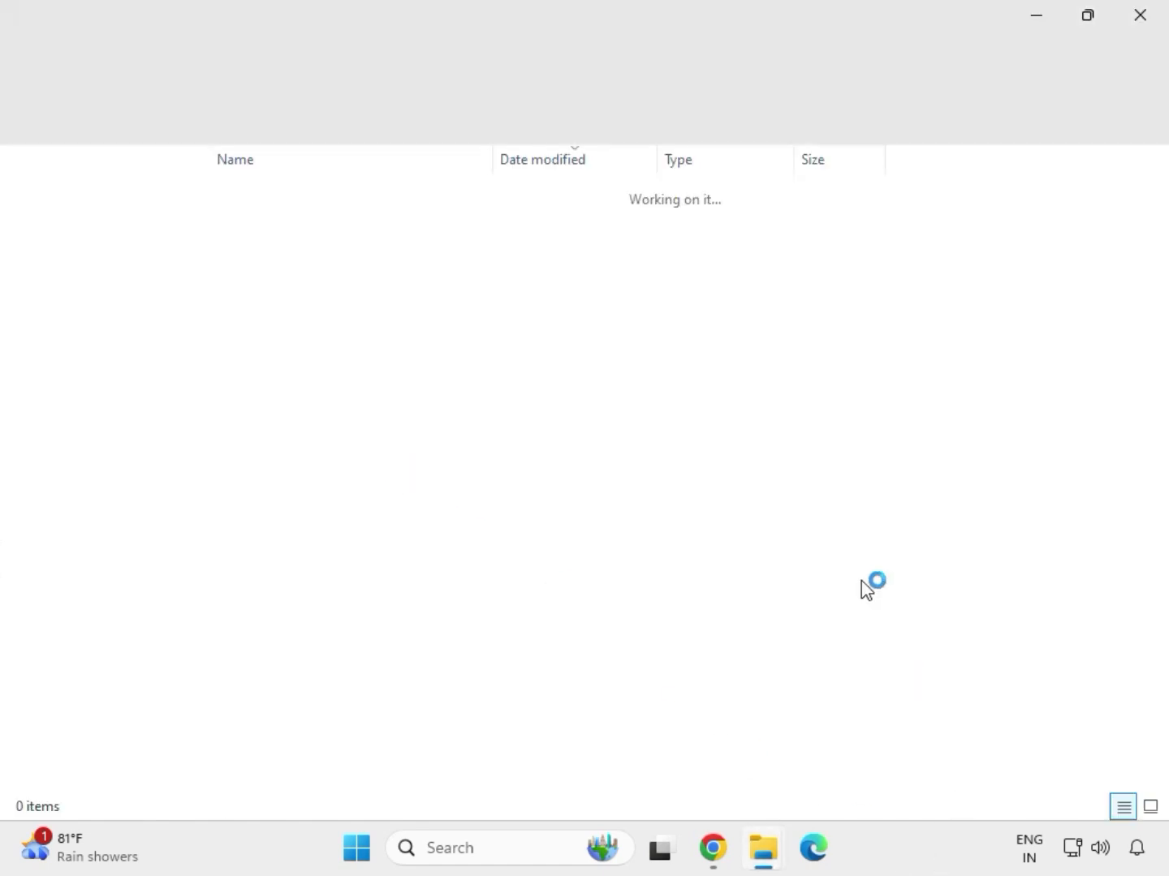
{"action": "left_click", "coordinate": [1138, 25]}
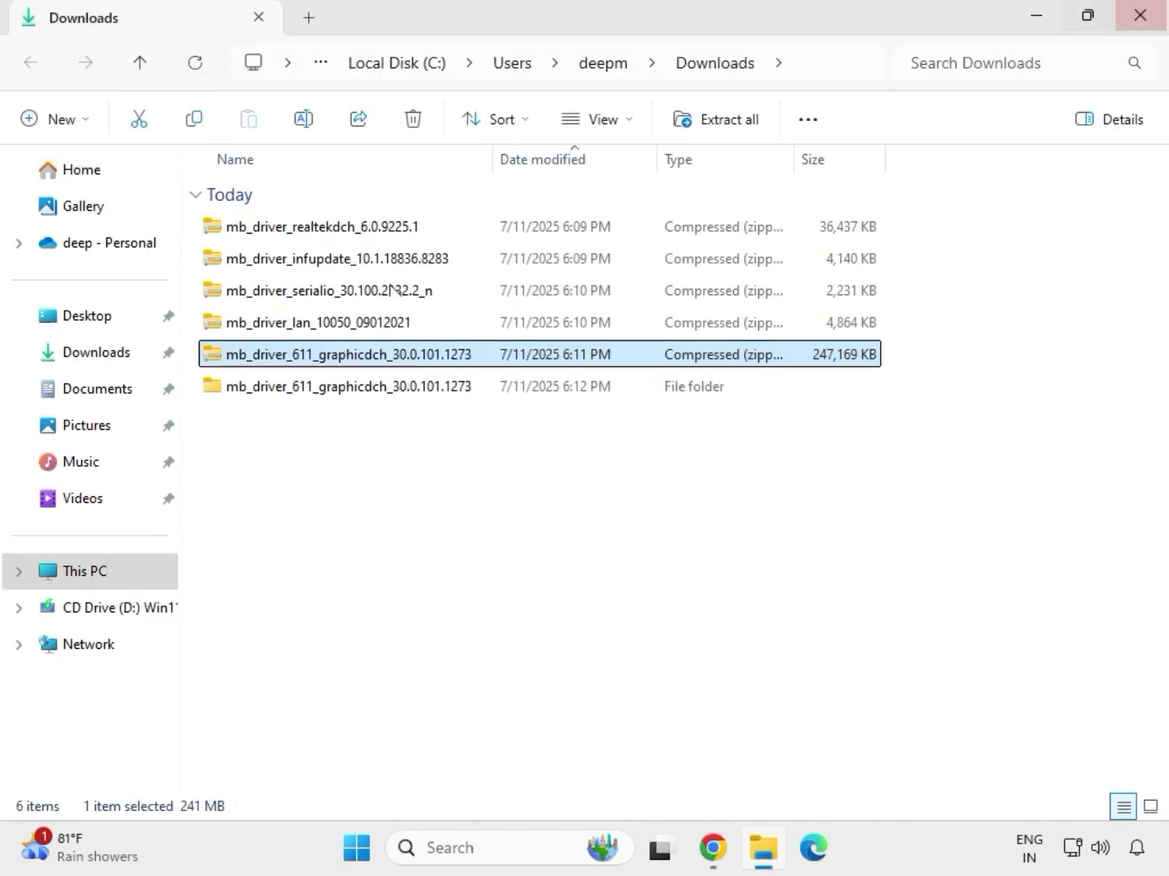
Extract the mb_driver_lan_10050_09012021 archive to its suggested folder in Downloads and close the window showing the extracted files
{"action": "left_click", "coordinate": [298, 324]}
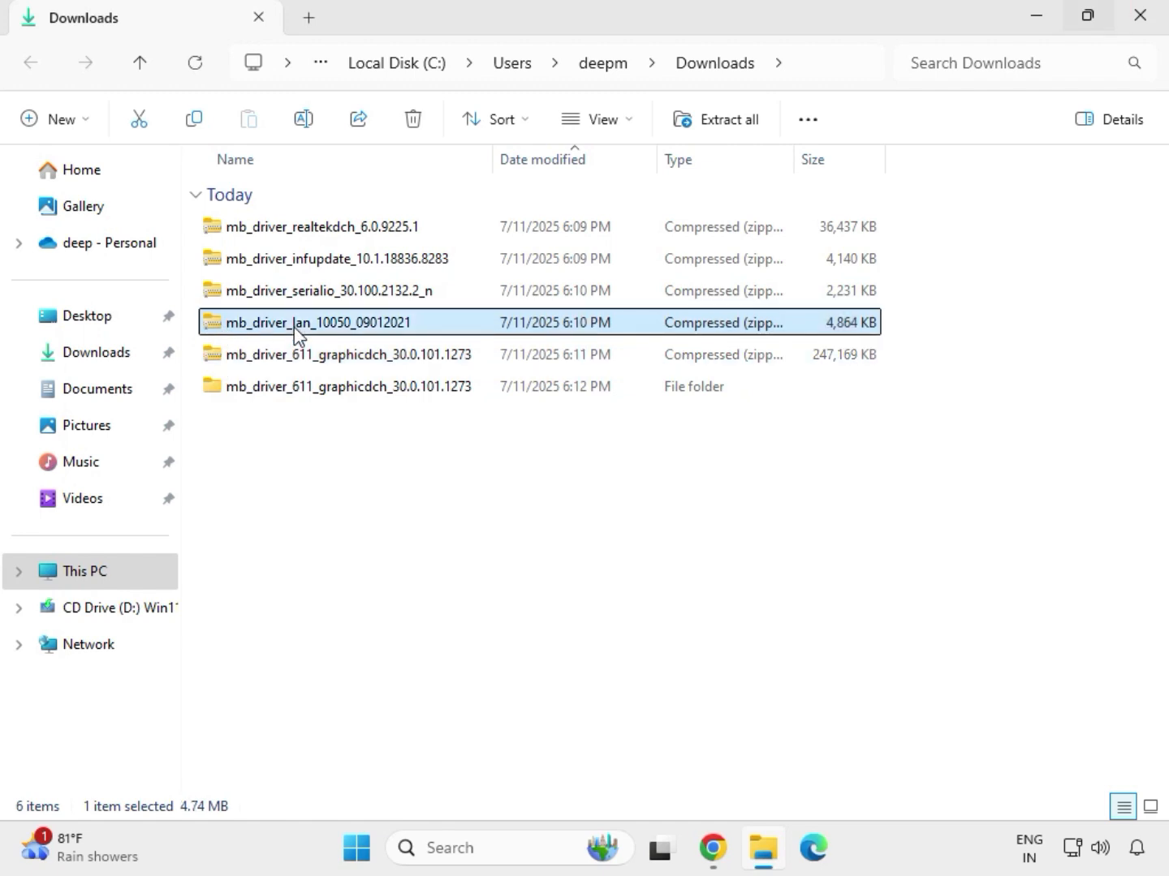
{"action": "right_click", "coordinate": [293, 327]}
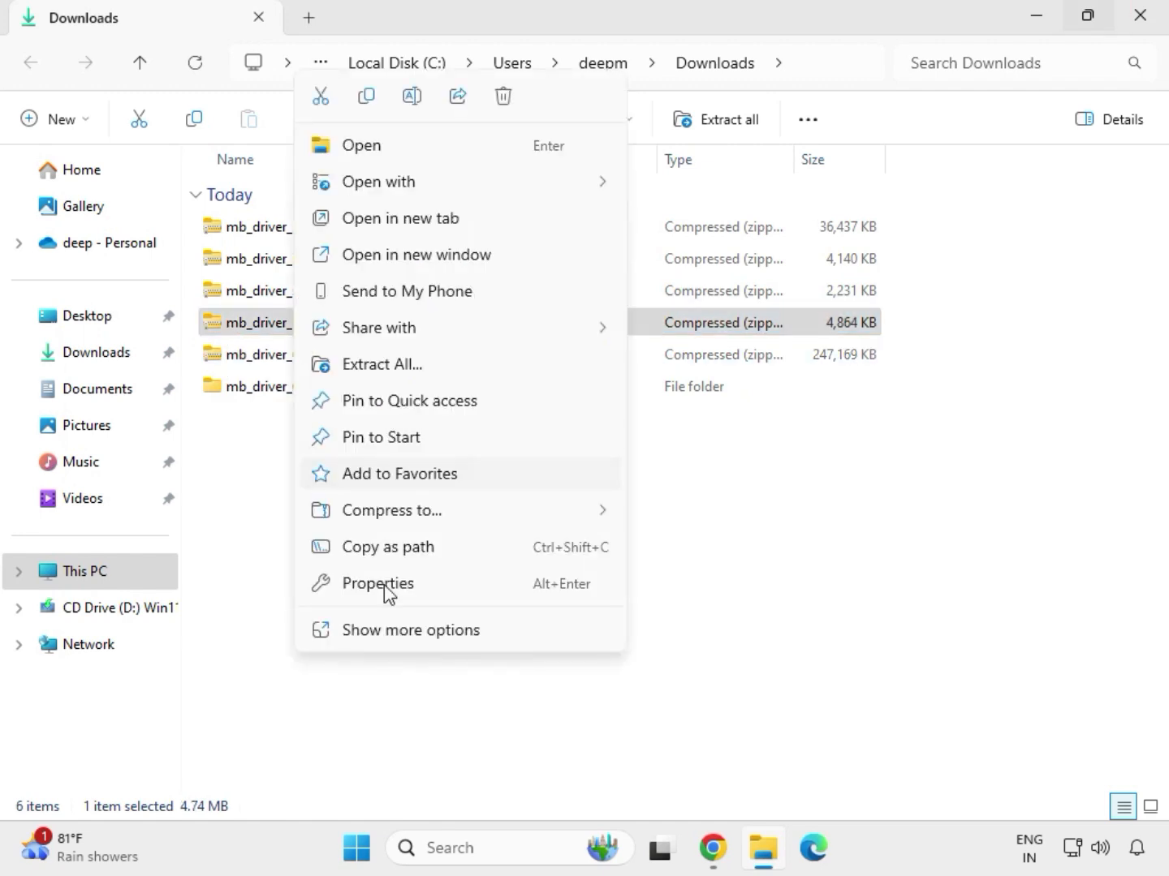
{"action": "left_click", "coordinate": [391, 632]}
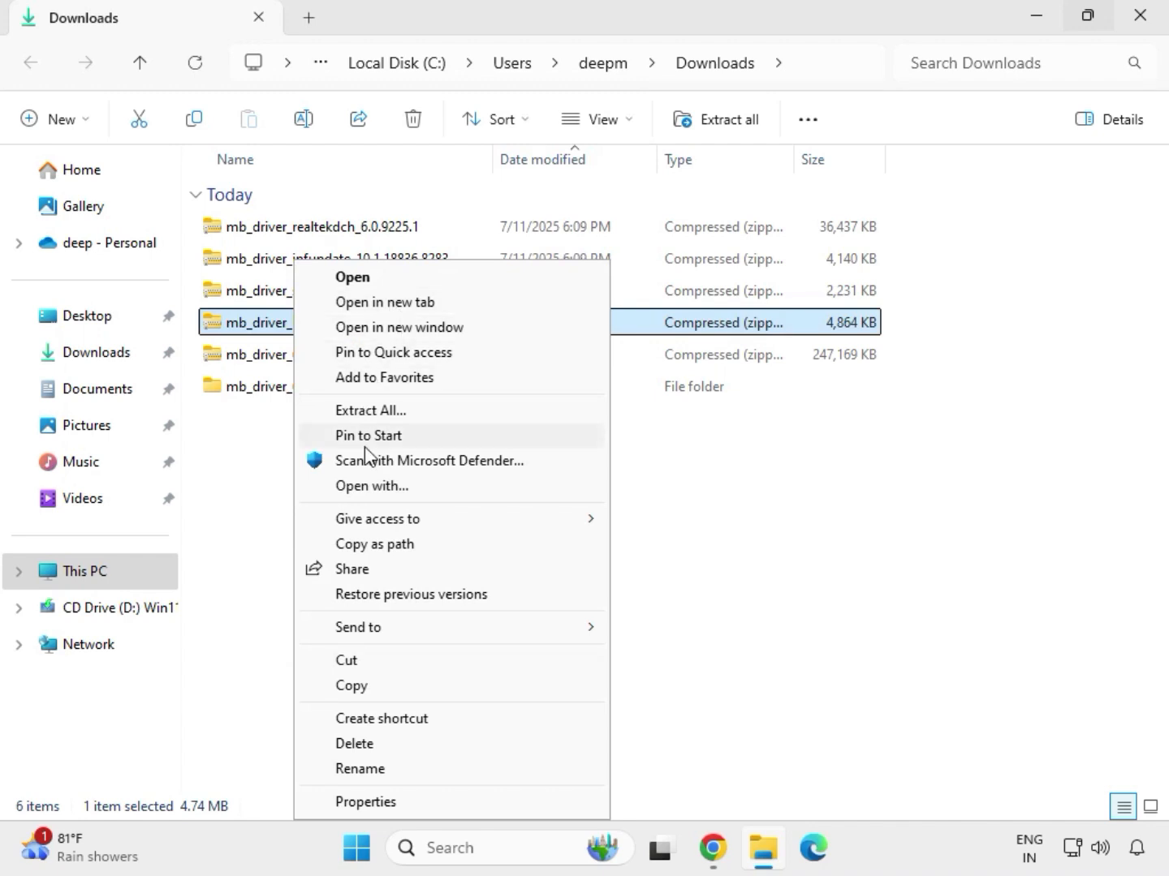
{"action": "left_click", "coordinate": [369, 413]}
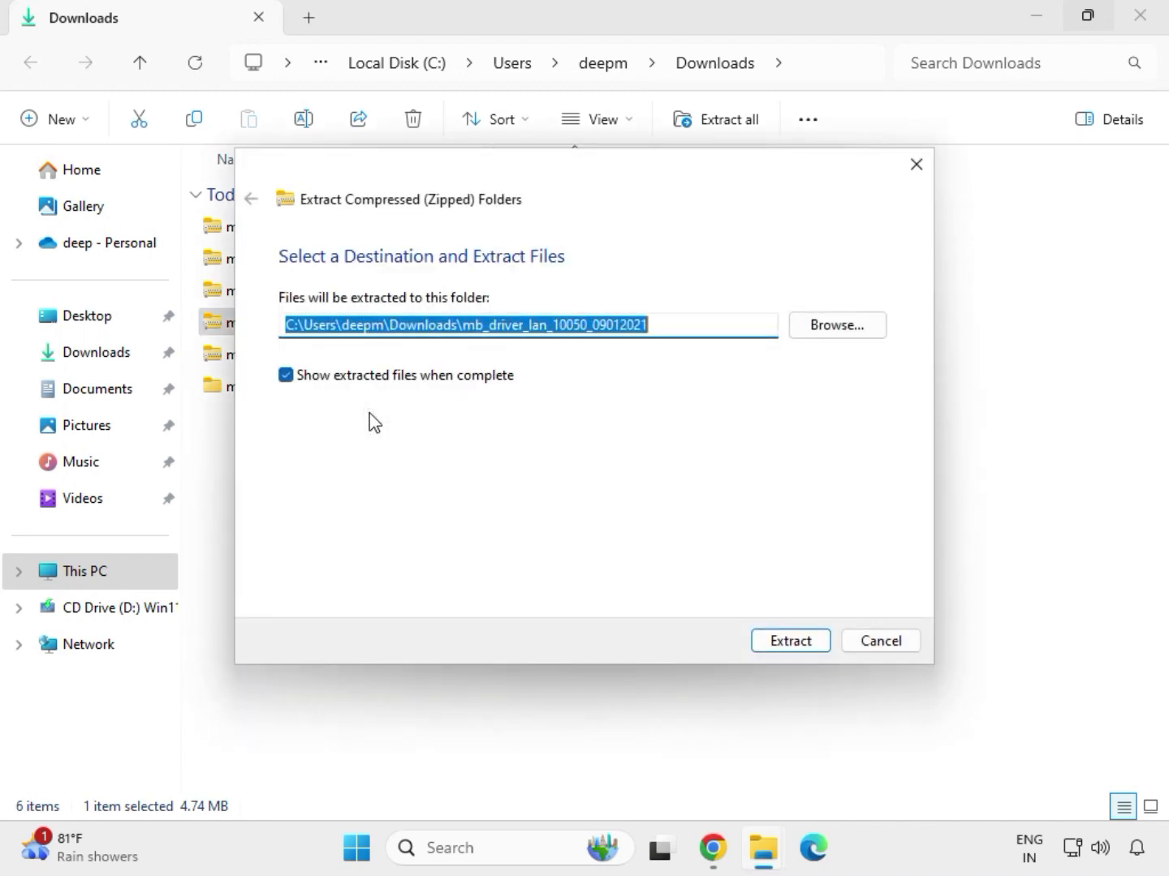
{"action": "left_click", "coordinate": [780, 640]}
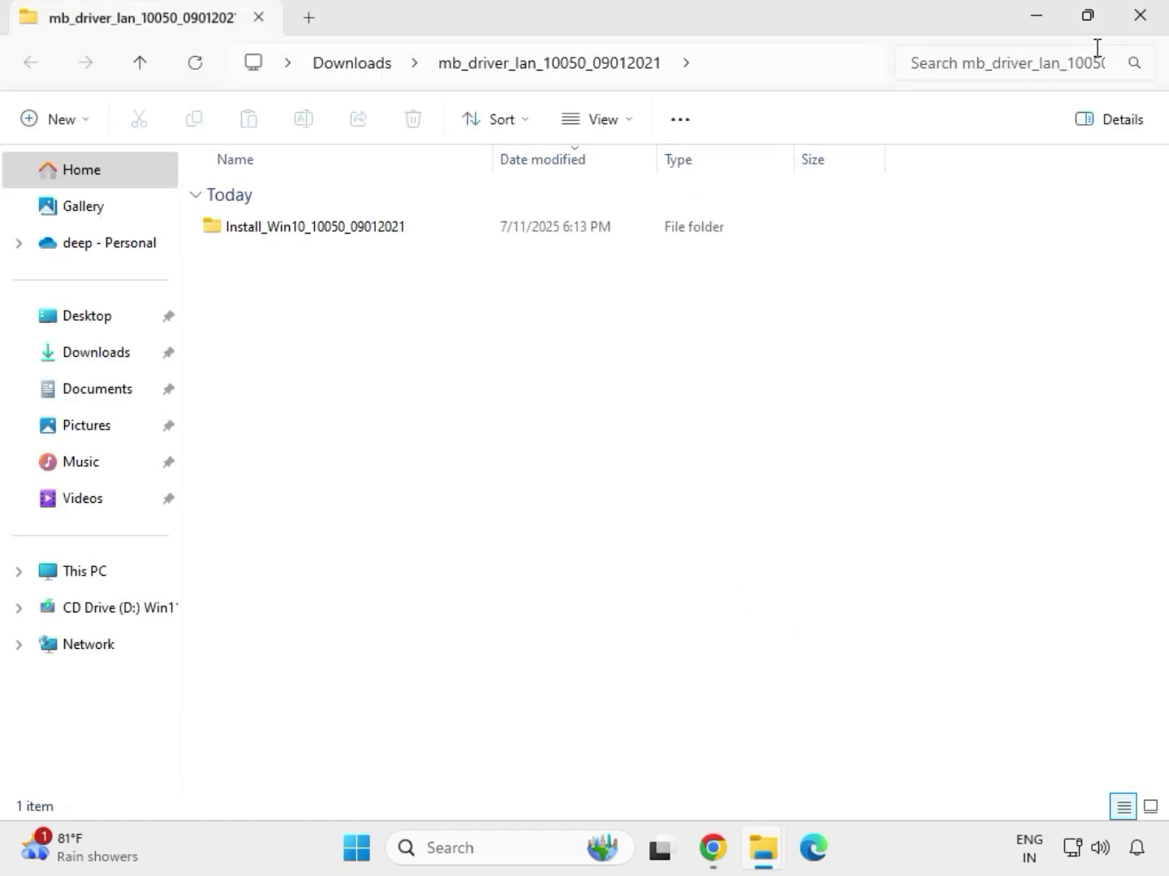
{"action": "left_click", "coordinate": [1147, 22]}
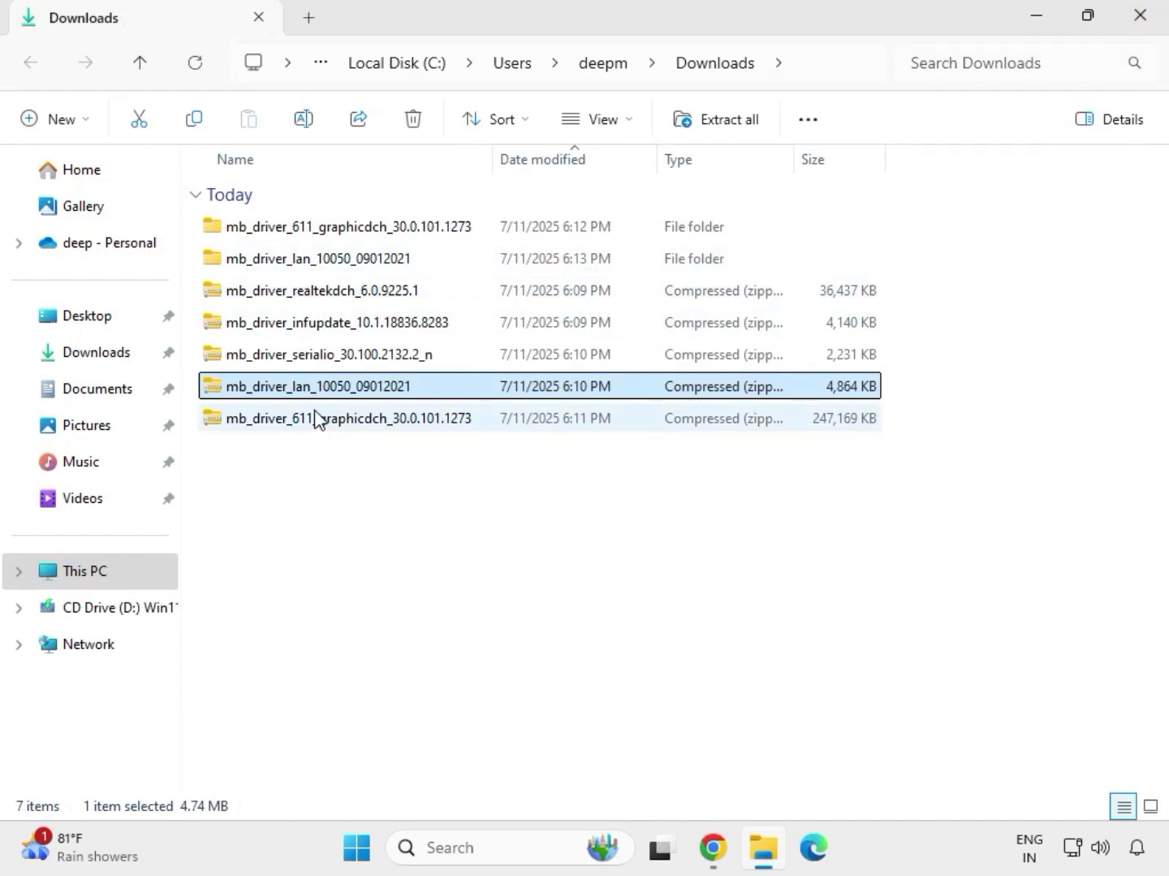
Extract the mb_driver_serialio_30.100.2132.2_n archive to its suggested folder in Downloads and close the window showing the extracted files
{"action": "left_click", "coordinate": [289, 359]}
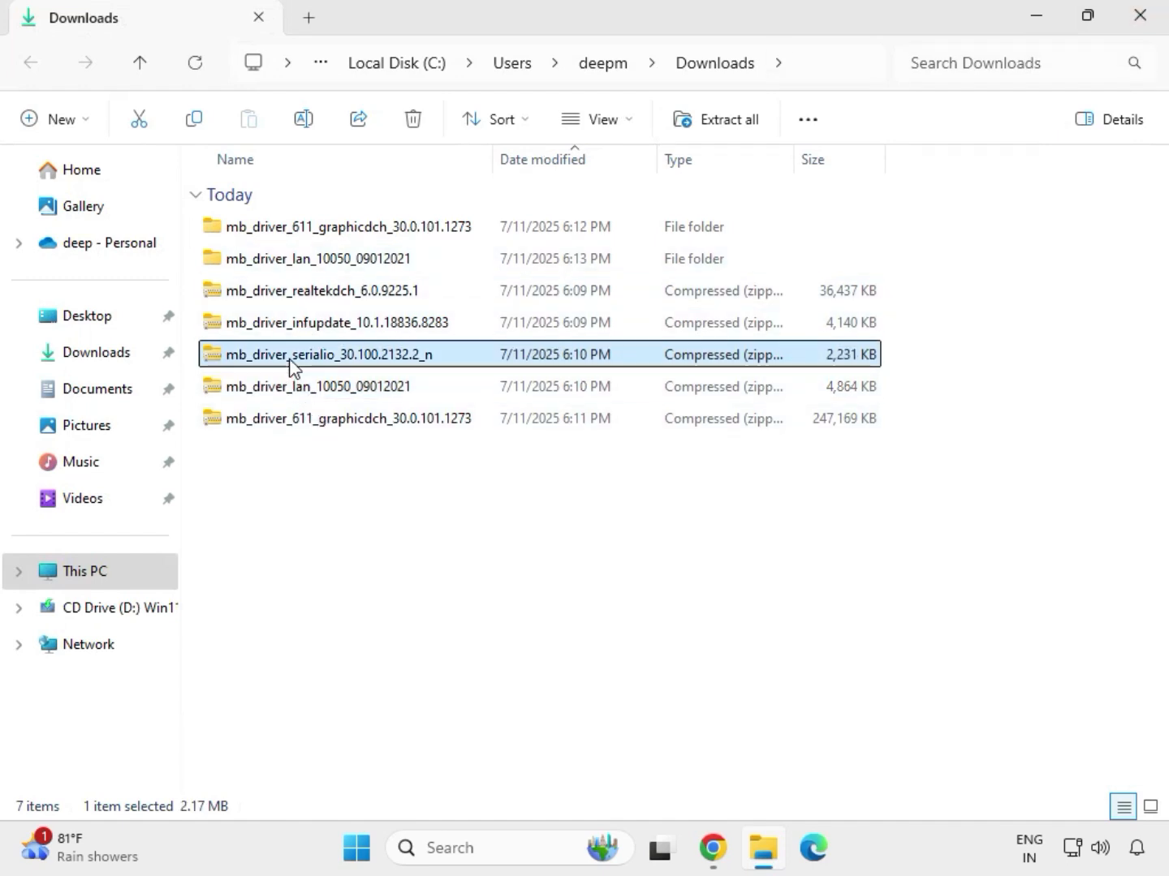
{"action": "right_click", "coordinate": [292, 367]}
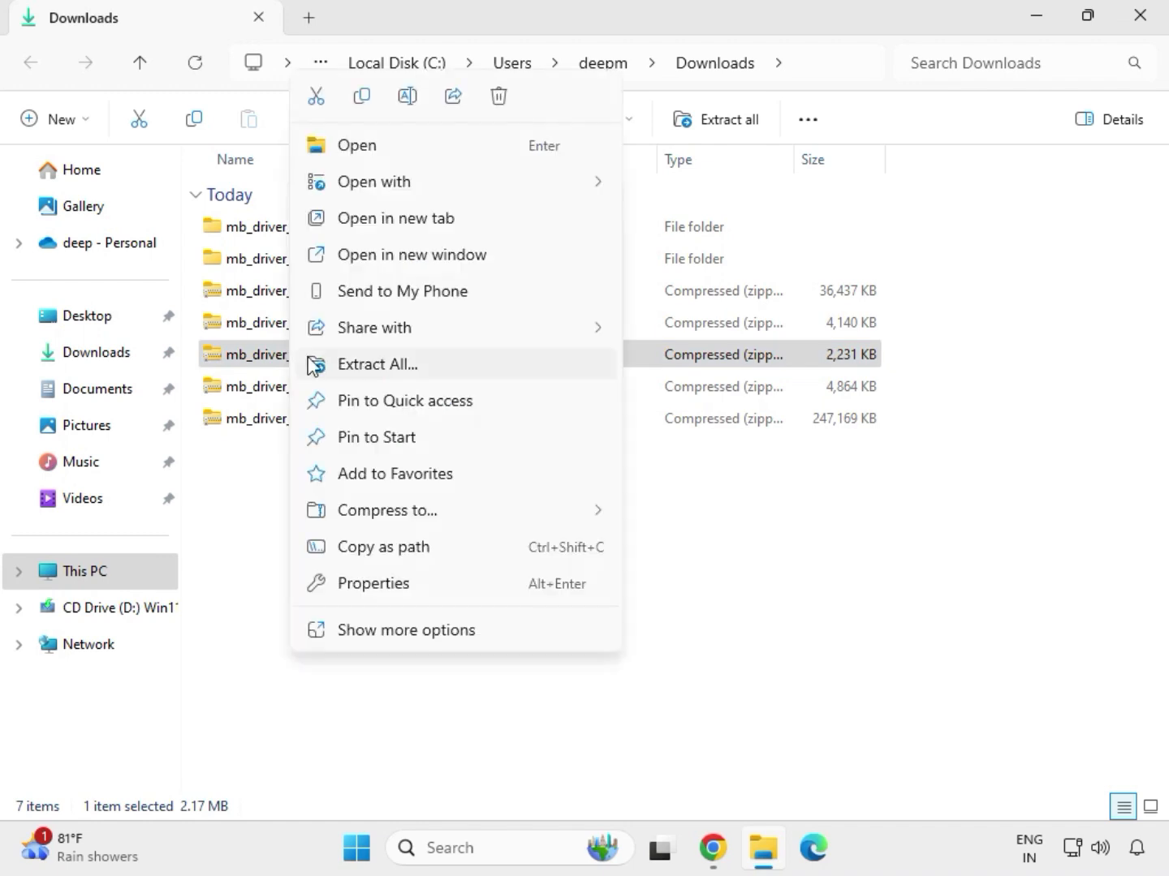
{"action": "left_click", "coordinate": [358, 365]}
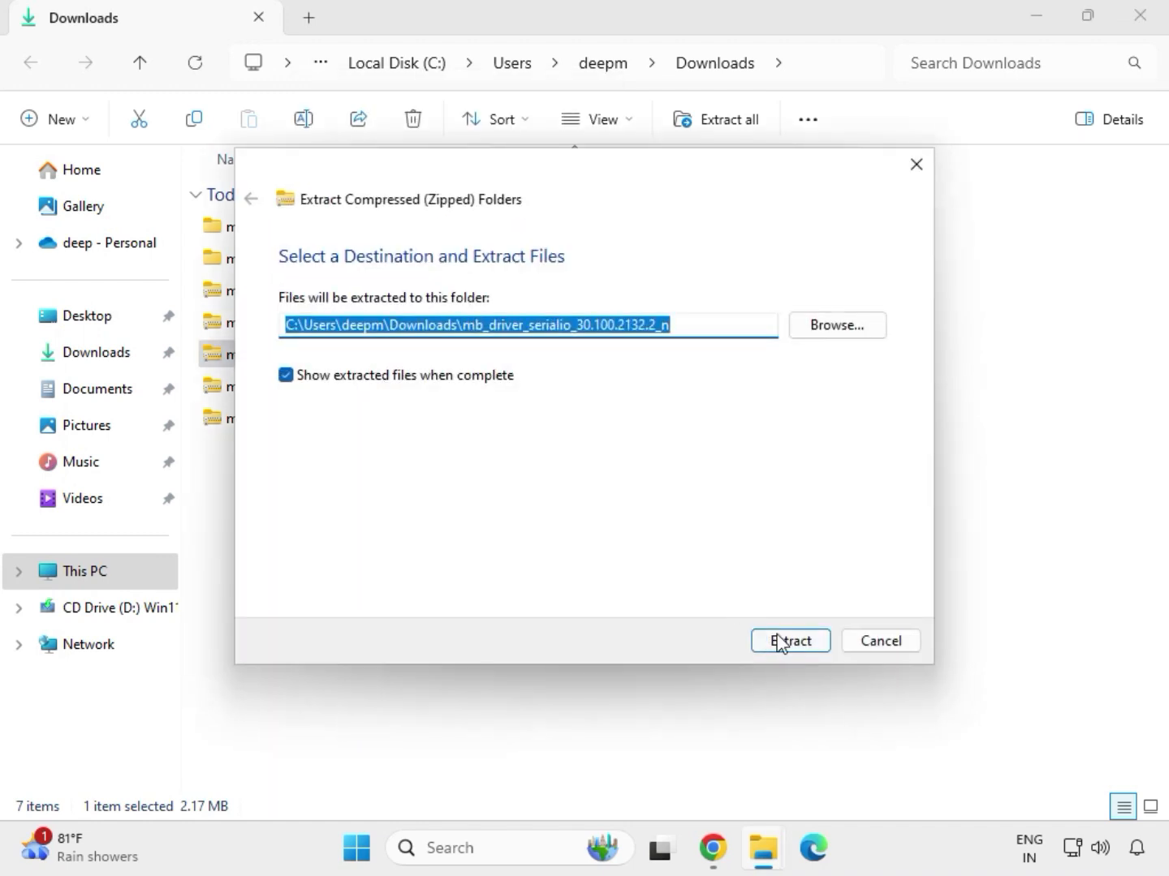
{"action": "left_click", "coordinate": [778, 641]}
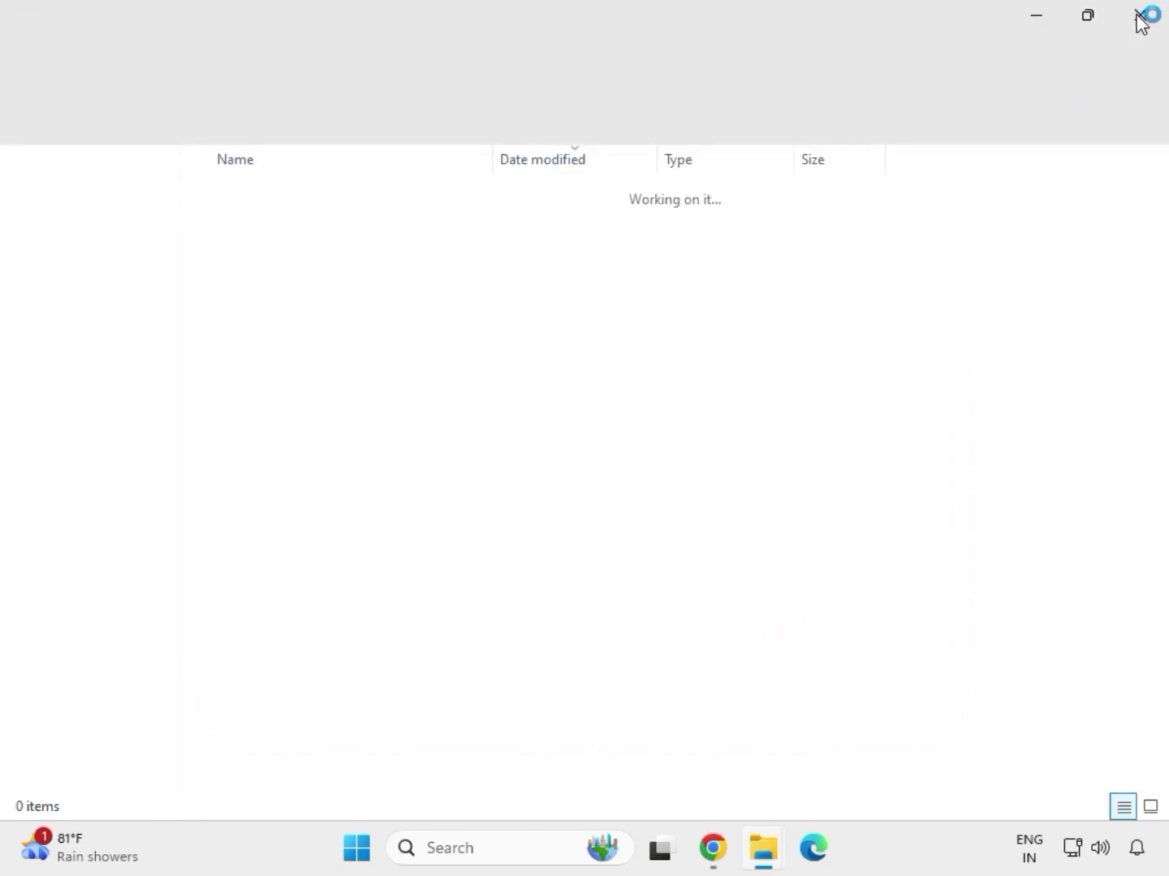
{"action": "left_click", "coordinate": [1139, 19]}
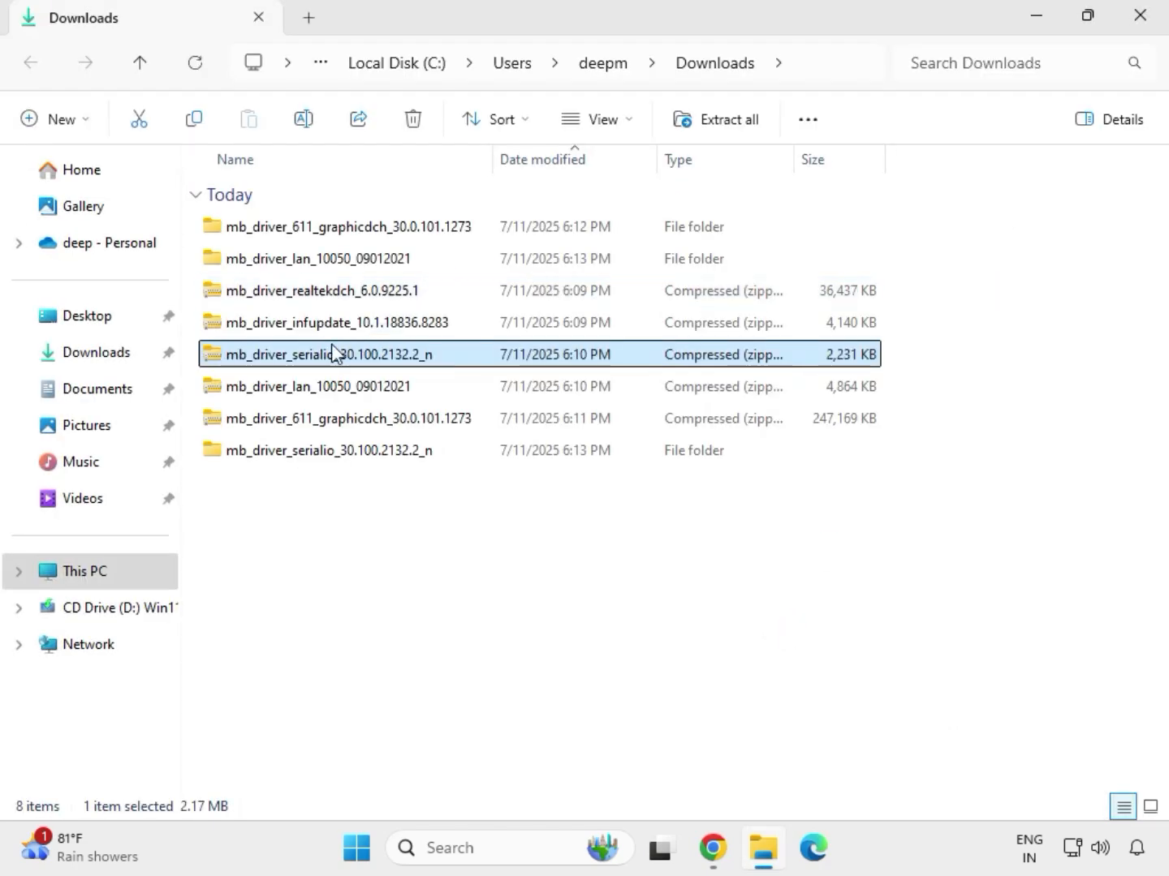
Extract the mb_driver_infupdate_10.1.18836.8283 archive to its suggested folder in Downloads and close the window showing the extracted files
{"action": "left_click", "coordinate": [302, 323]}
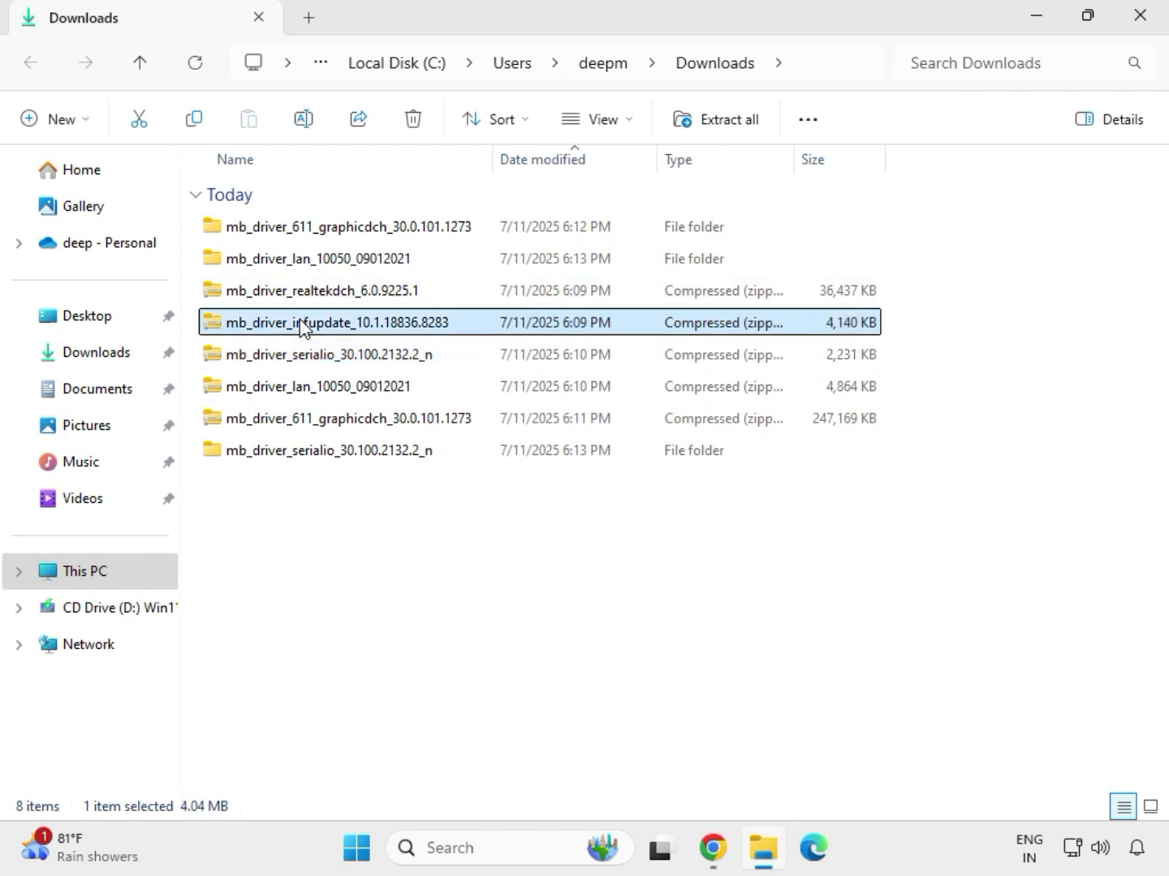
{"action": "right_click", "coordinate": [300, 322]}
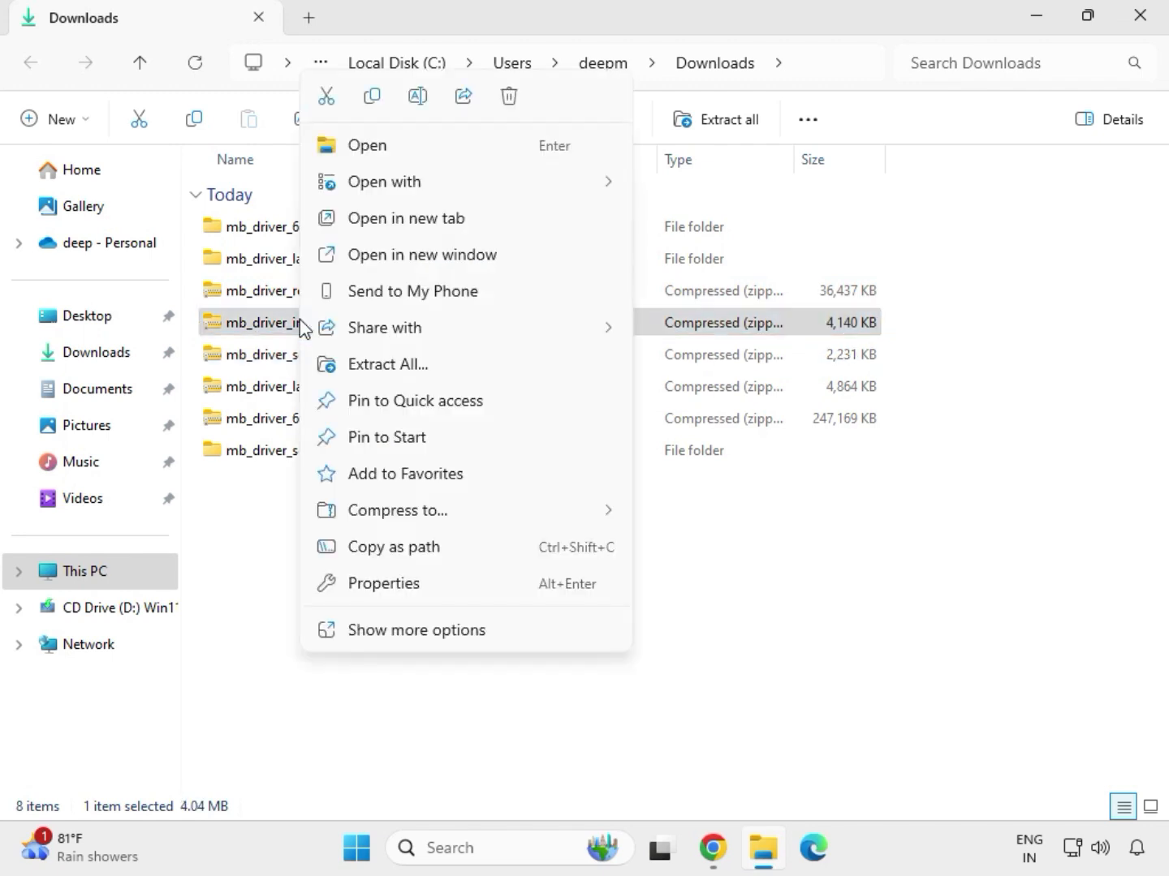
{"action": "left_click", "coordinate": [413, 365]}
{"action": "left_click", "coordinate": [769, 644]}
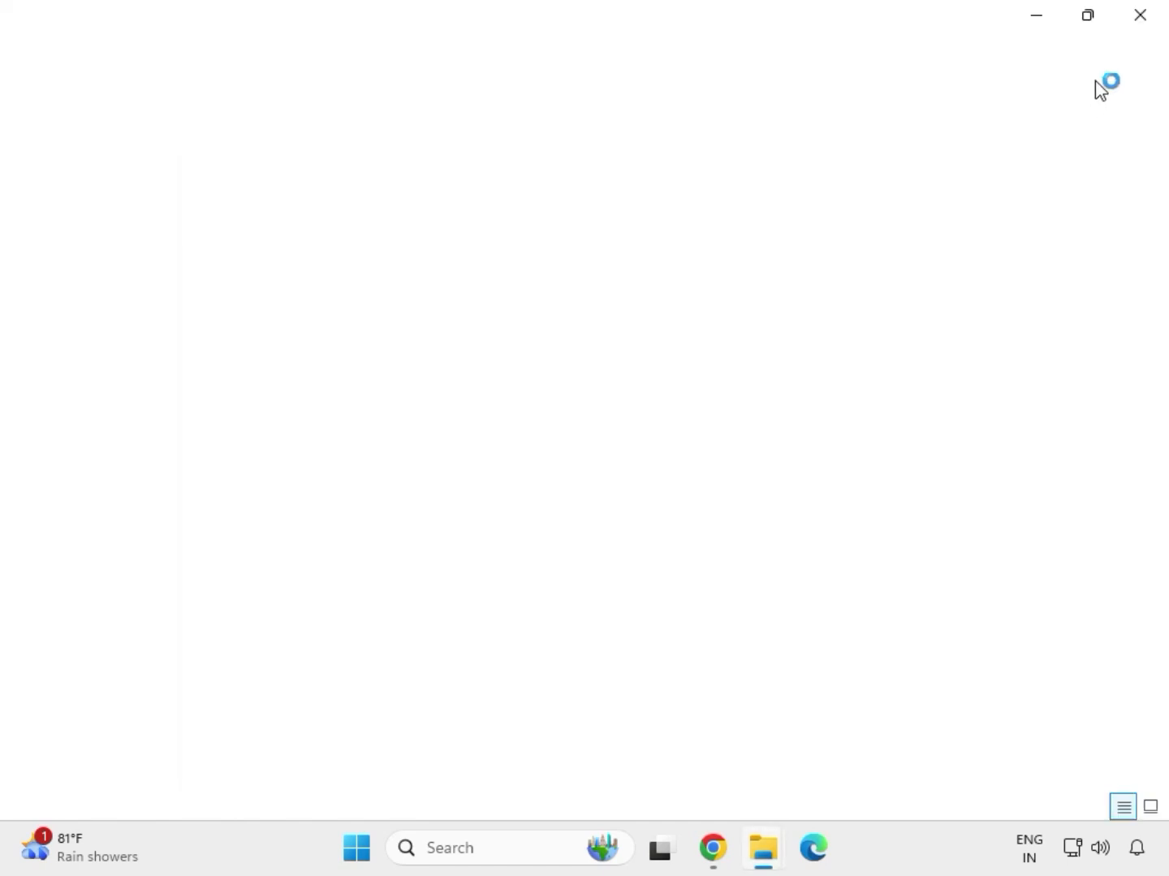
{"action": "left_click", "coordinate": [1141, 17]}
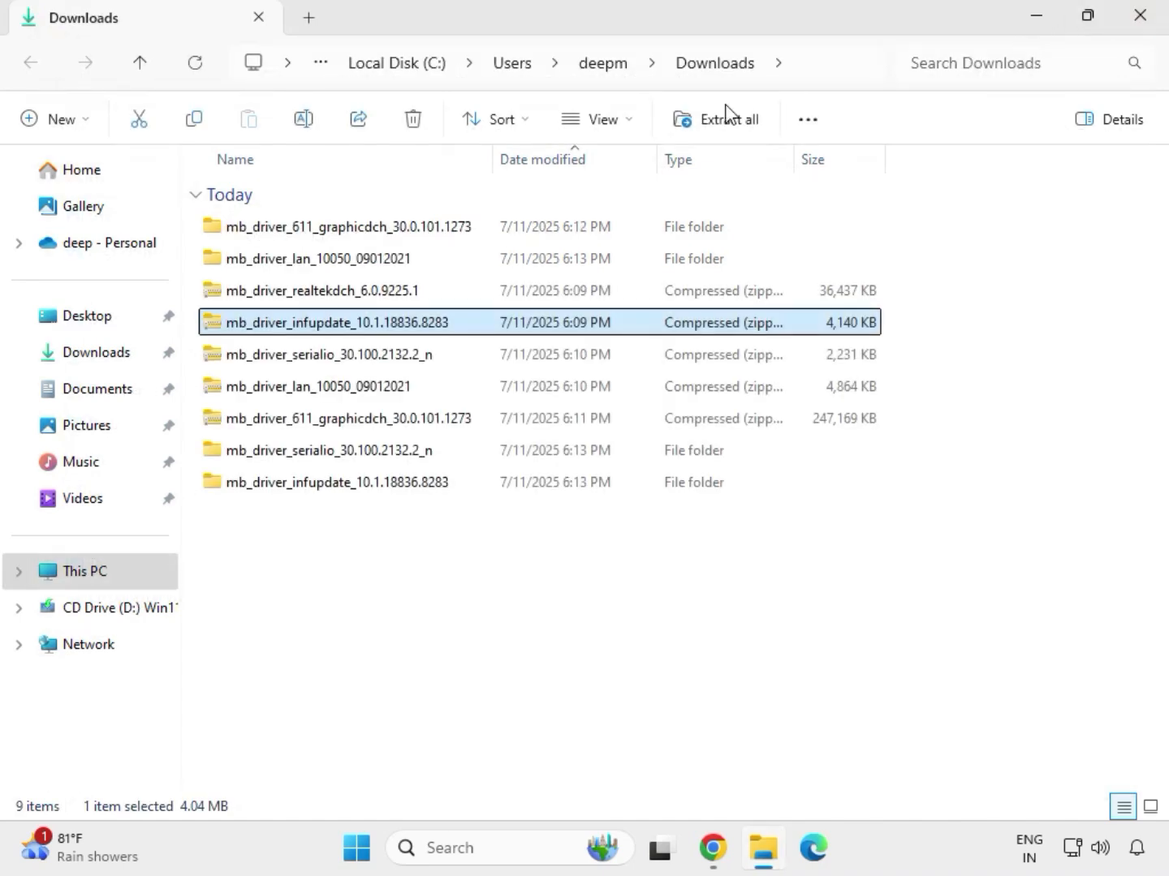
Extract the mb_driver_realtekdch_6.0.9225.1 archive to its suggested folder in Downloads and close the window showing the extracted files
{"action": "left_click", "coordinate": [313, 292]}
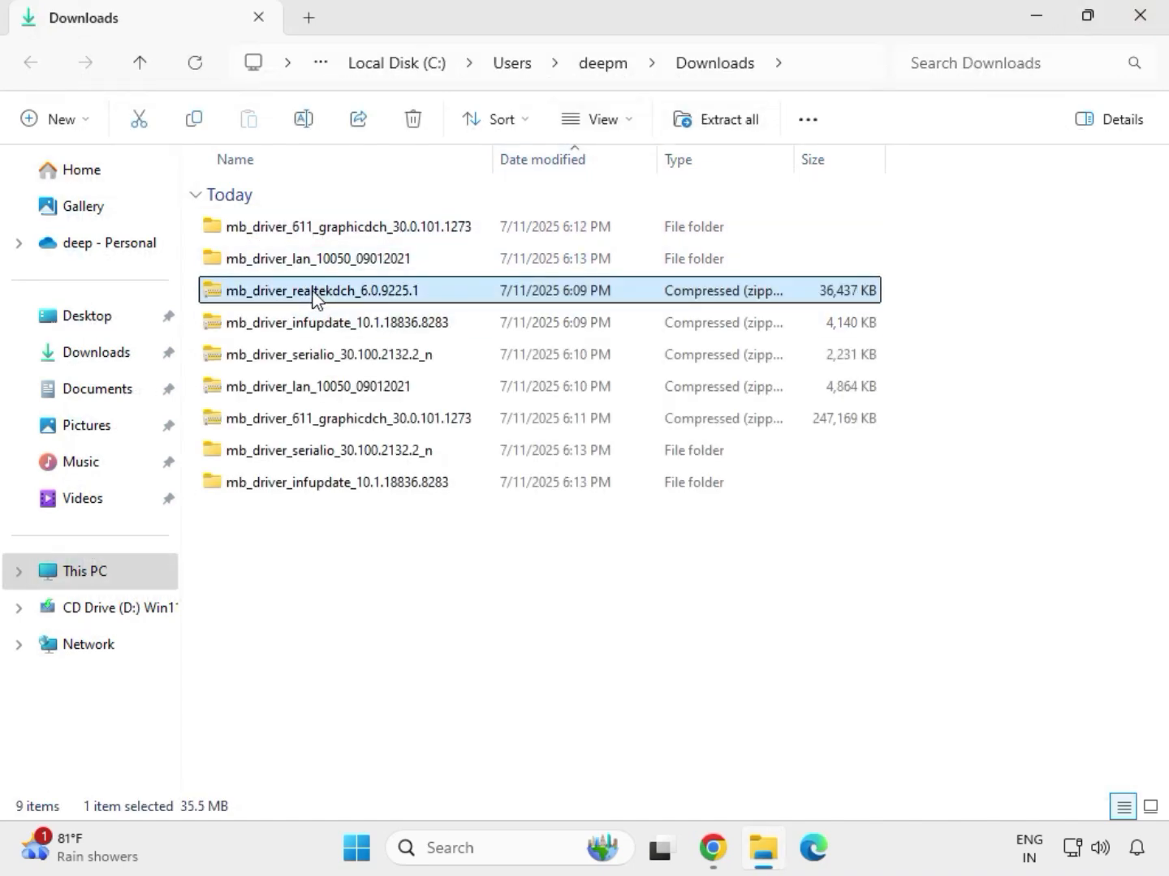
{"action": "right_click", "coordinate": [314, 294]}
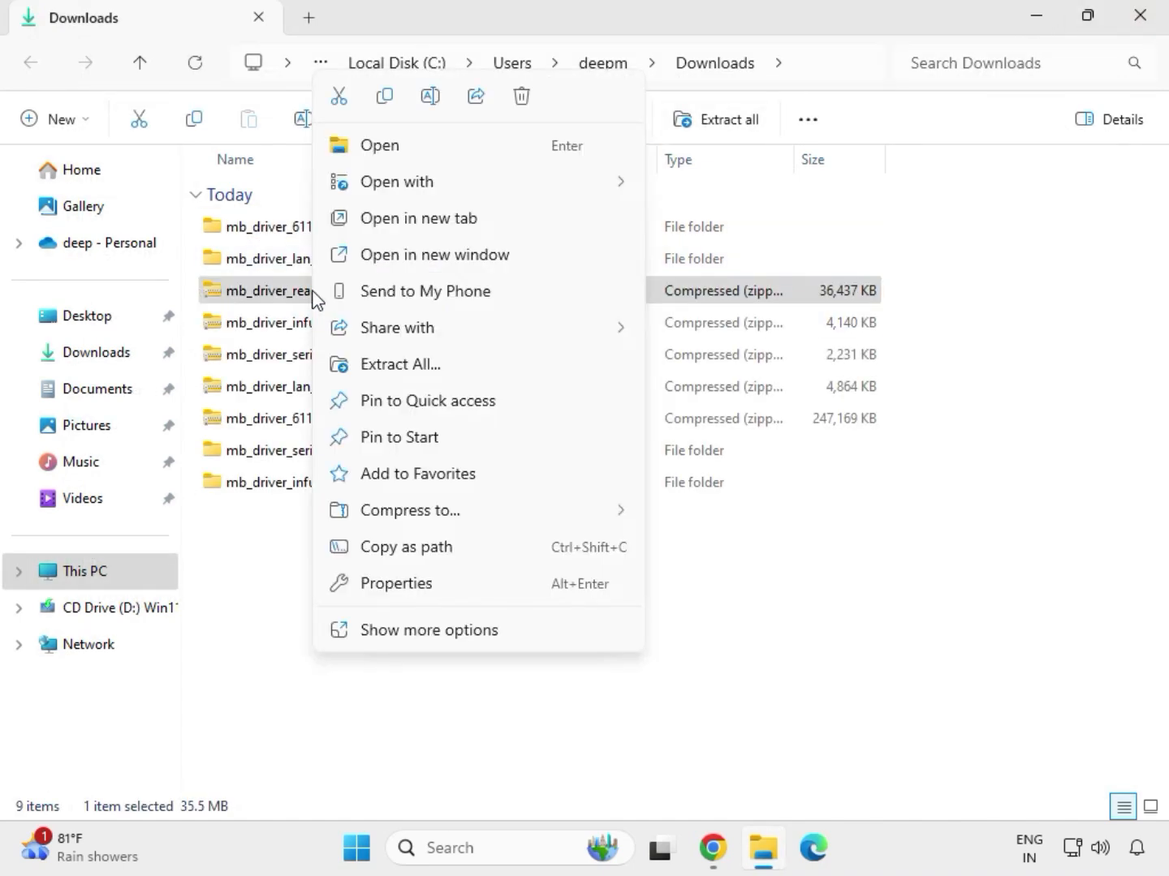
{"action": "left_click", "coordinate": [385, 368]}
{"action": "left_click", "coordinate": [764, 641]}
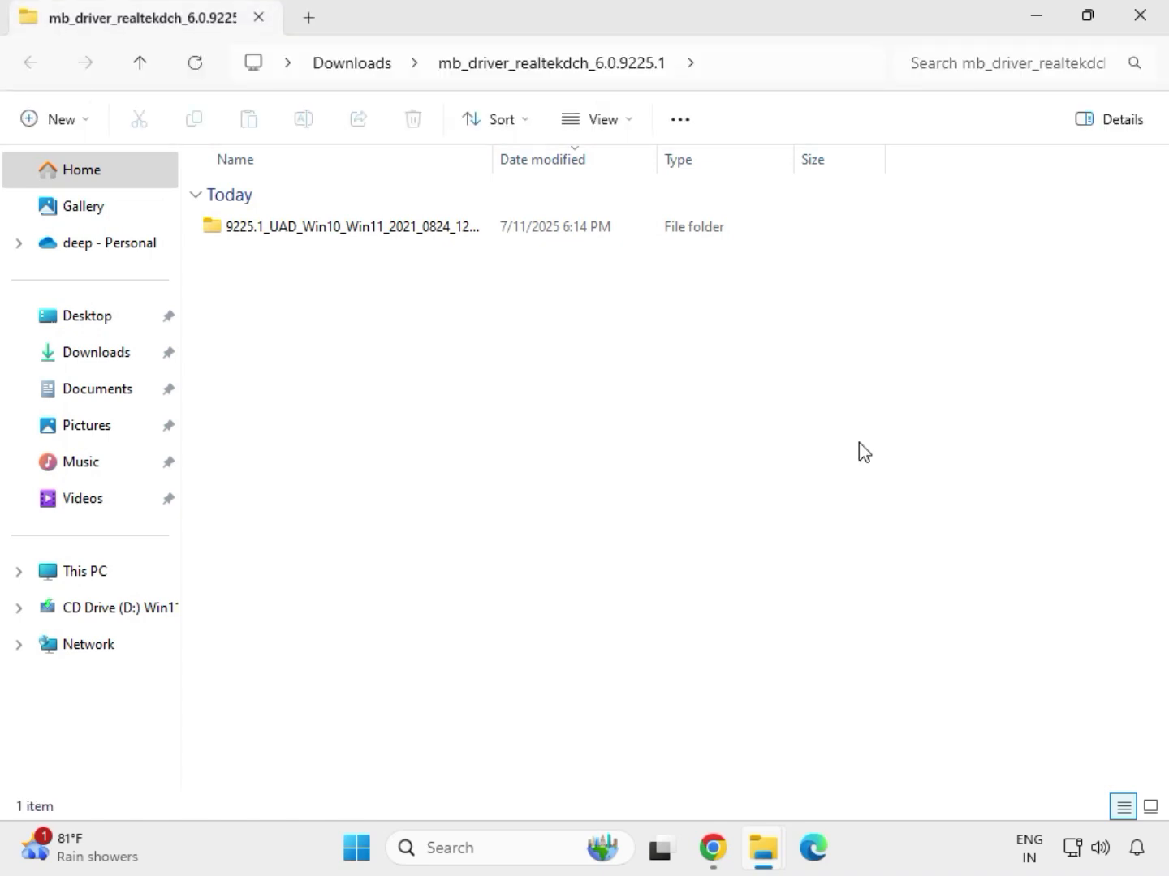
{"action": "left_click", "coordinate": [1140, 33]}
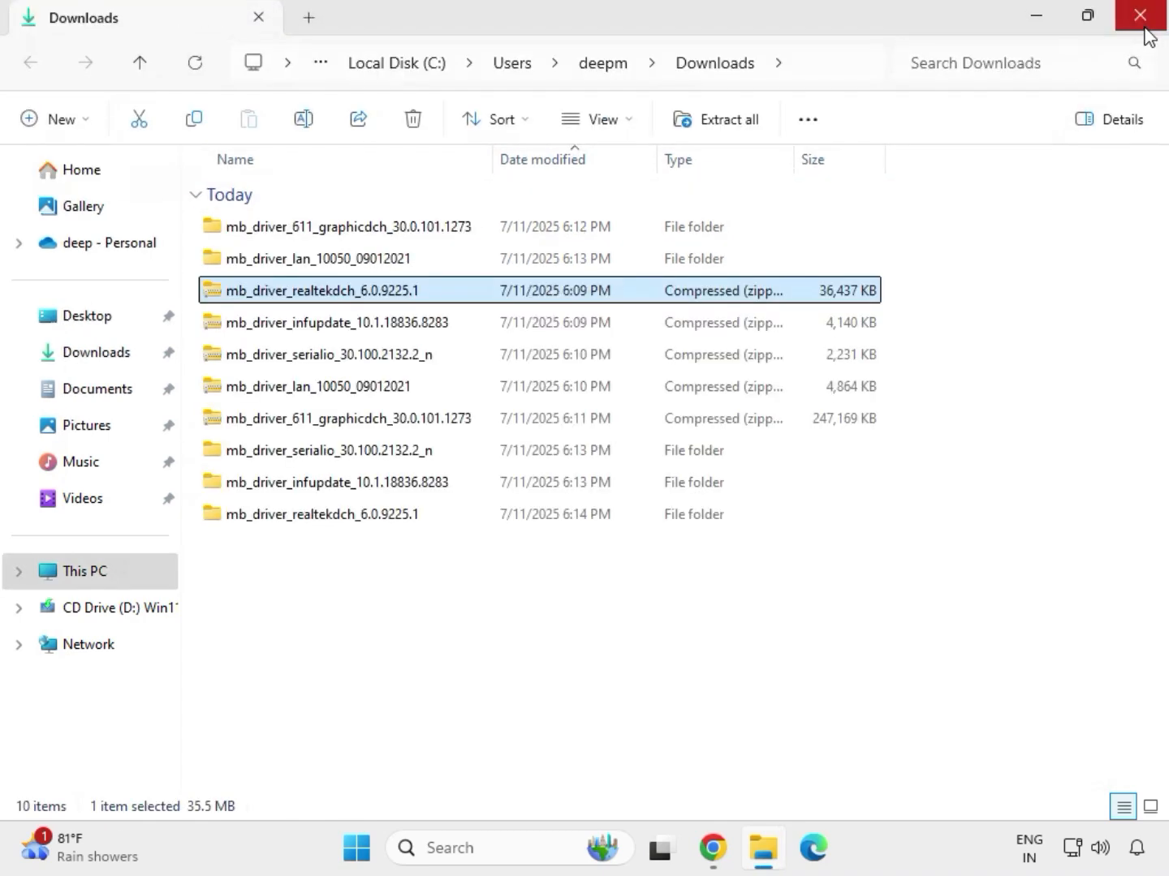
Refresh the Downloads folder listing and select the extracted driver folders
{"action": "left_click", "coordinate": [551, 646]}
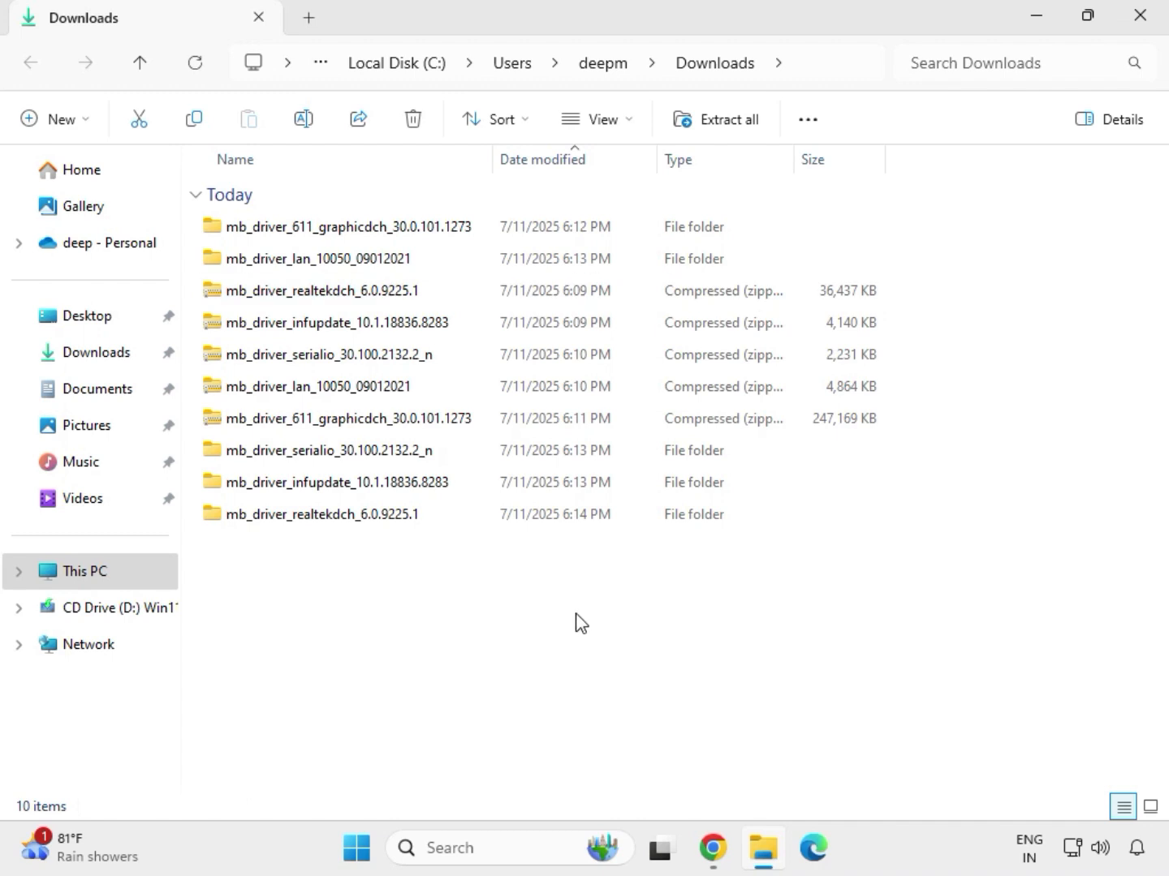
{"action": "right_click", "coordinate": [490, 605]}
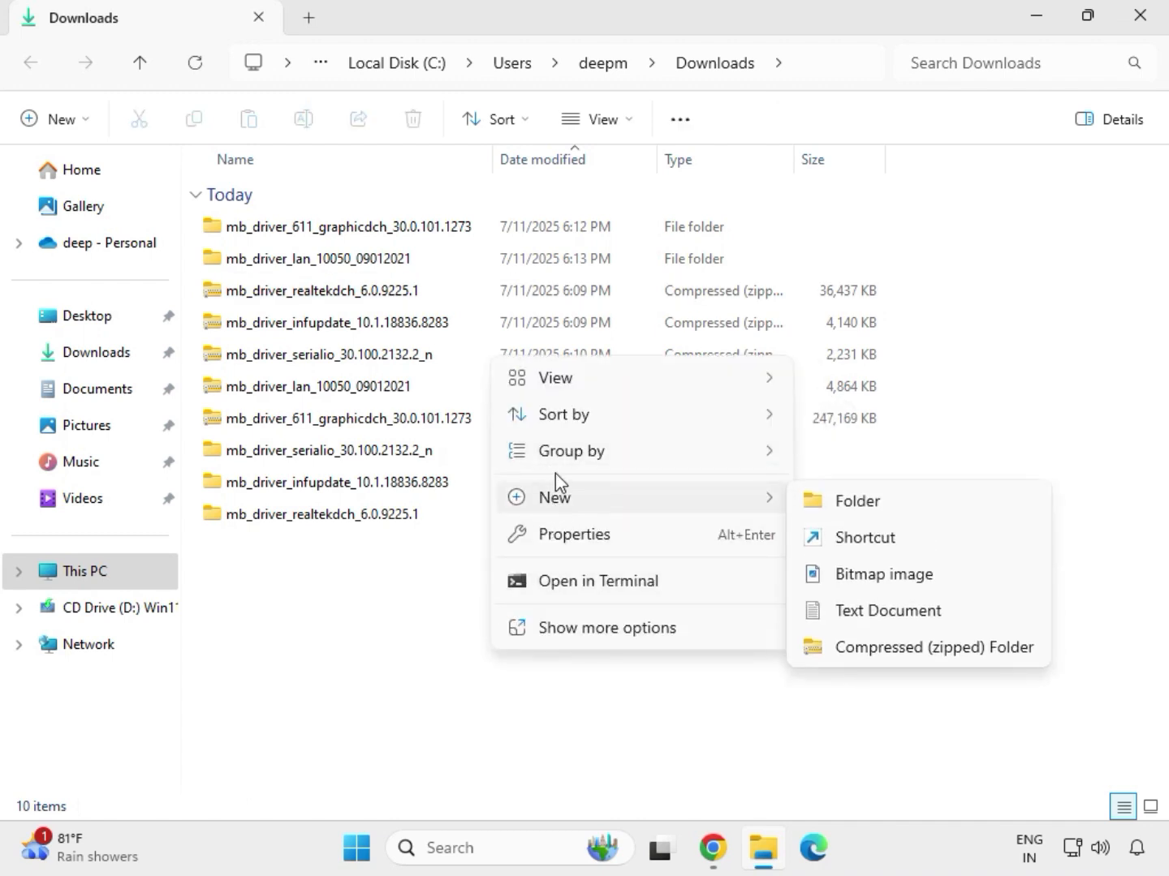
{"action": "key", "text": "Escape"}
{"action": "right_click", "coordinate": [463, 580]}
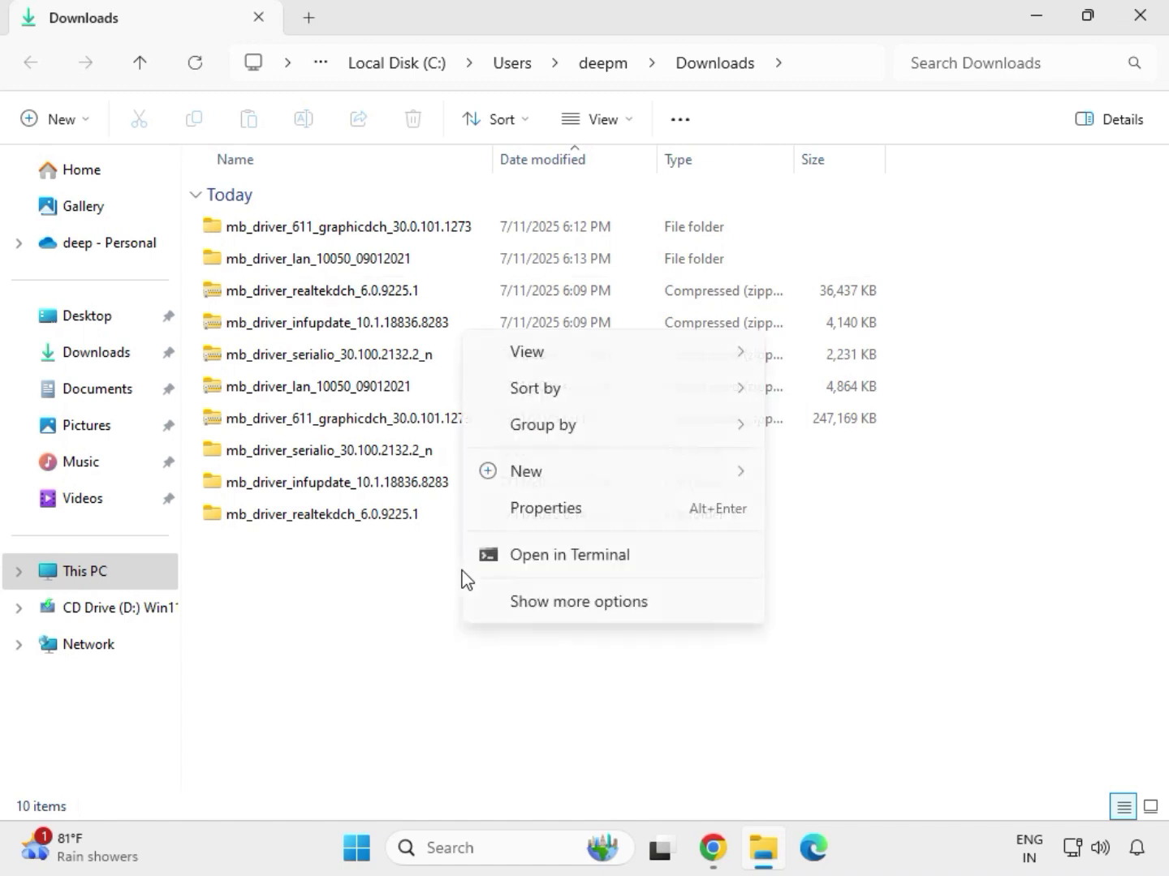
{"action": "left_click", "coordinate": [527, 594]}
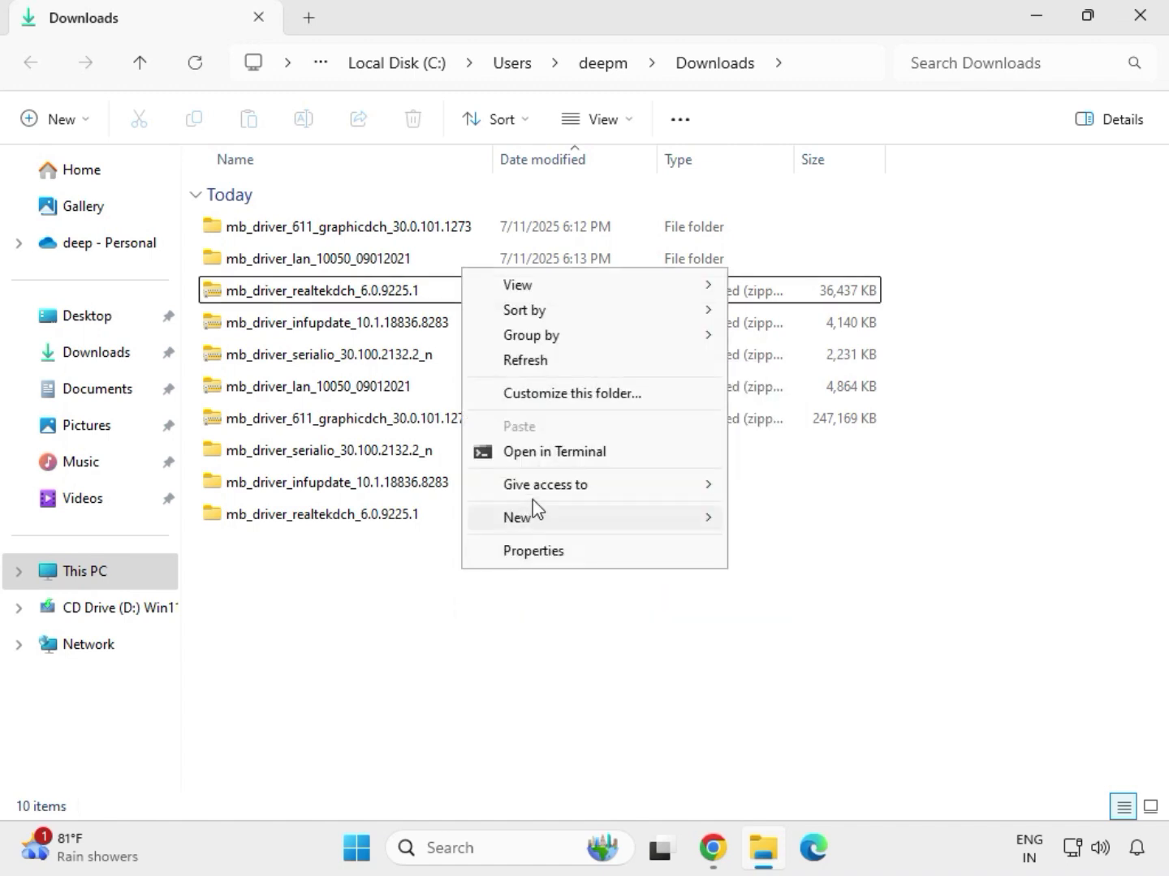
{"action": "left_click", "coordinate": [537, 365]}
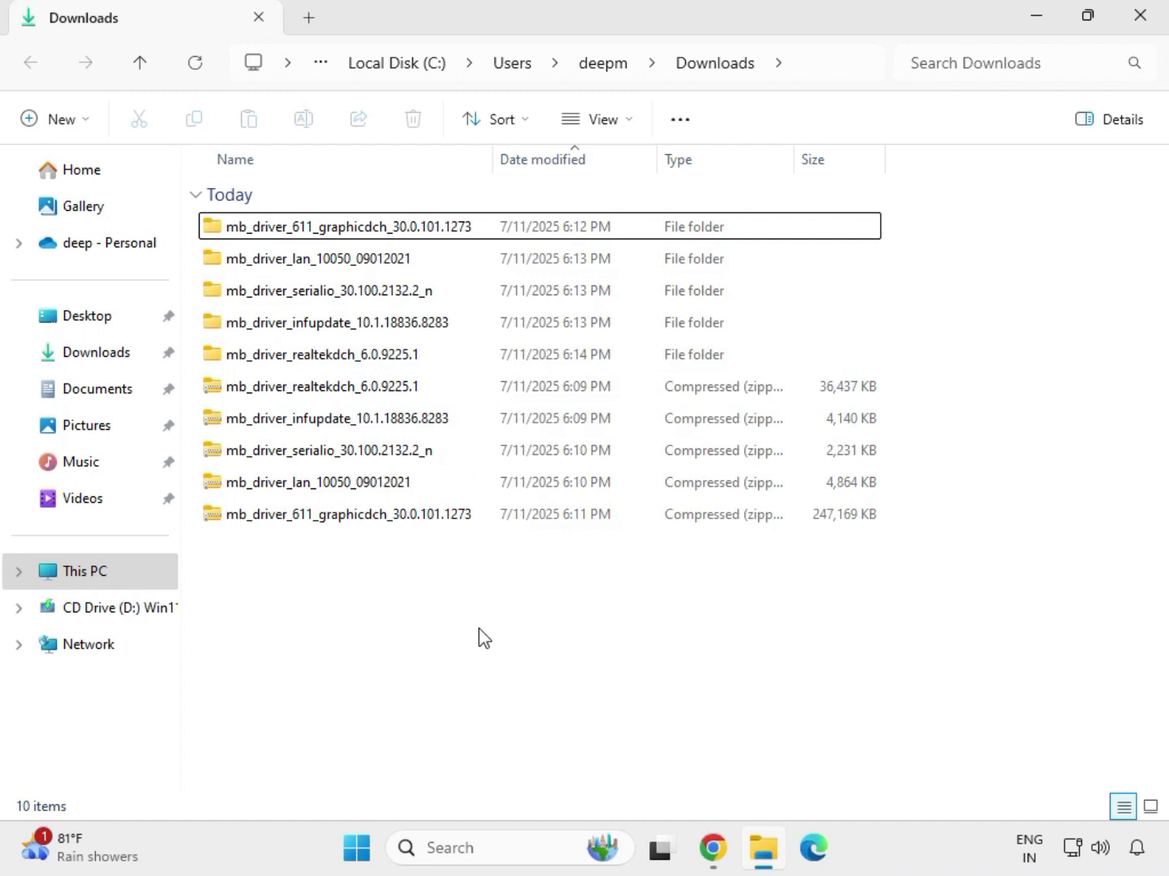
{"action": "left_click_drag", "start_coordinate": [897, 366], "coordinate": [581, 238]}
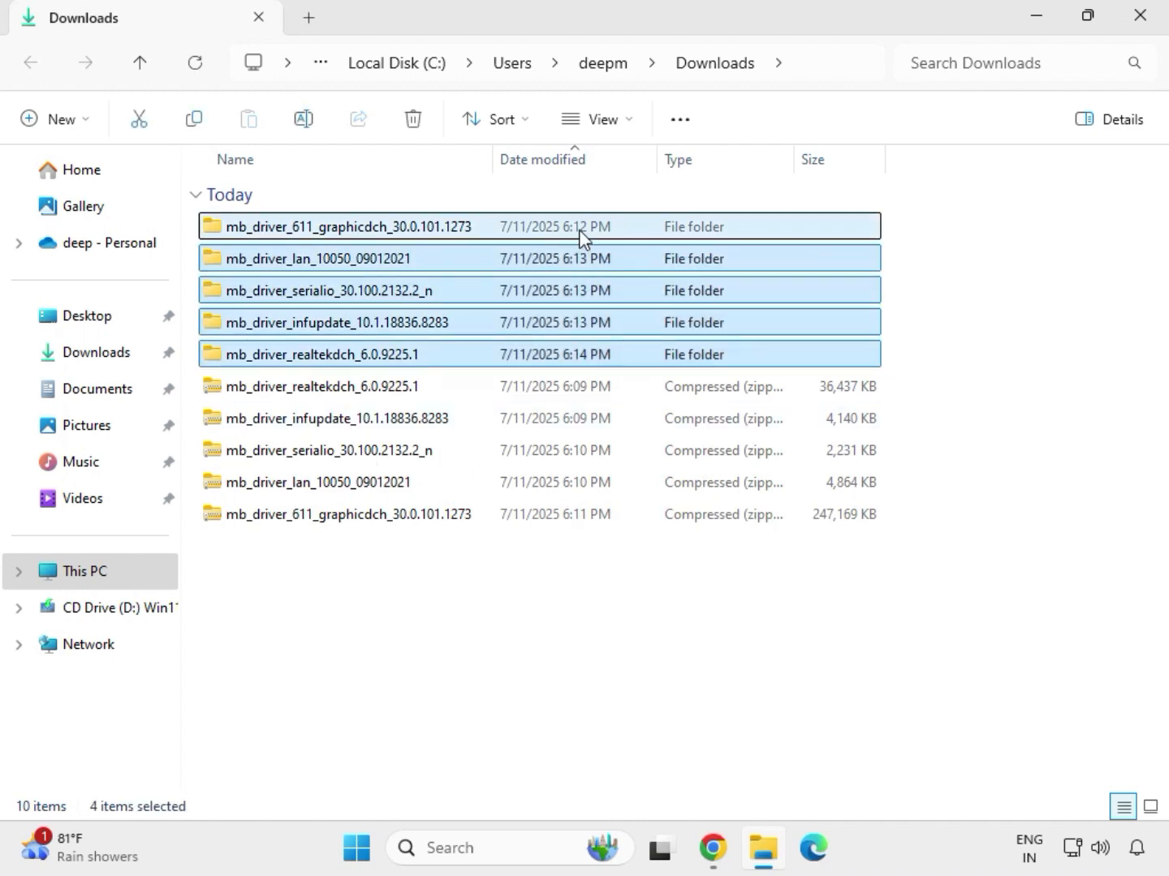
Open the extracted mb_driver_611_graphicdch_30.0.101.1273 folder and run the graphics driver application inside it as administrator
{"action": "left_click", "coordinate": [341, 232]}
{"action": "double_click", "coordinate": [373, 233]}
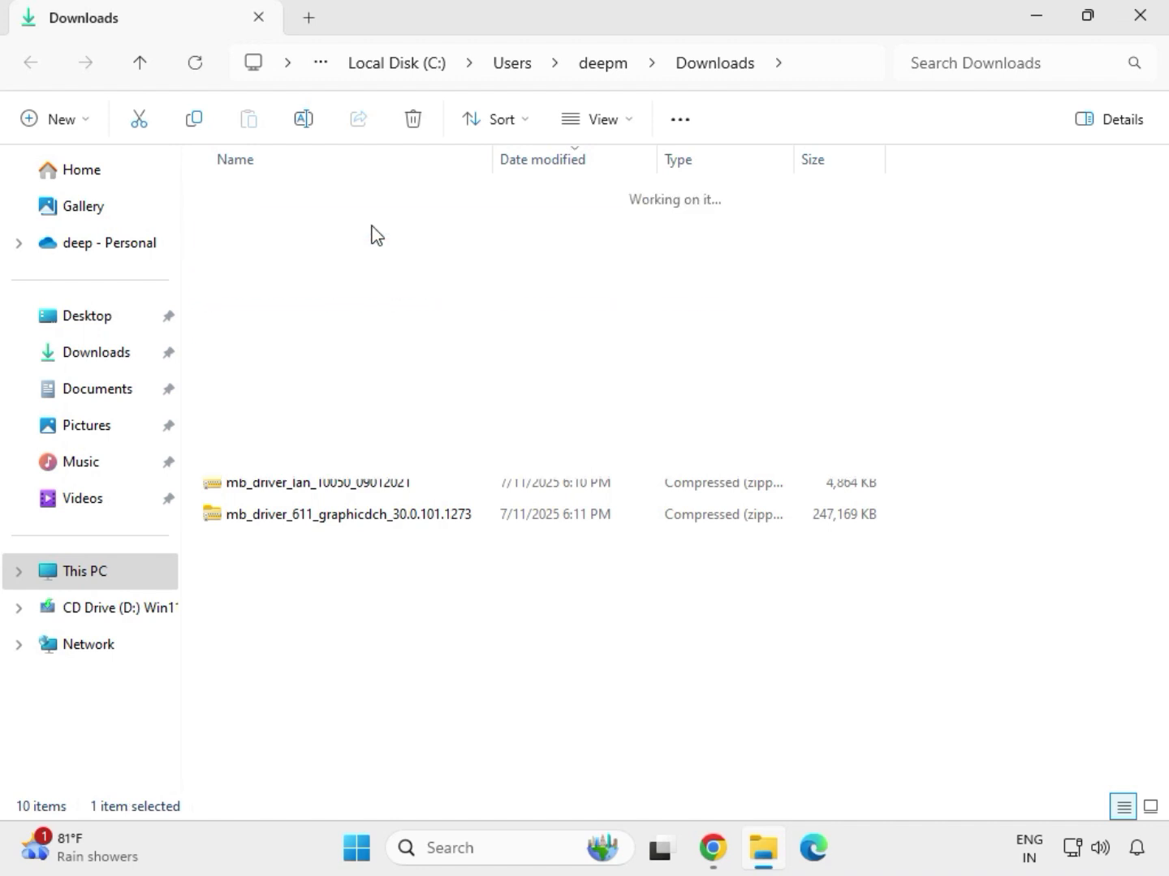
{"action": "left_click", "coordinate": [327, 234]}
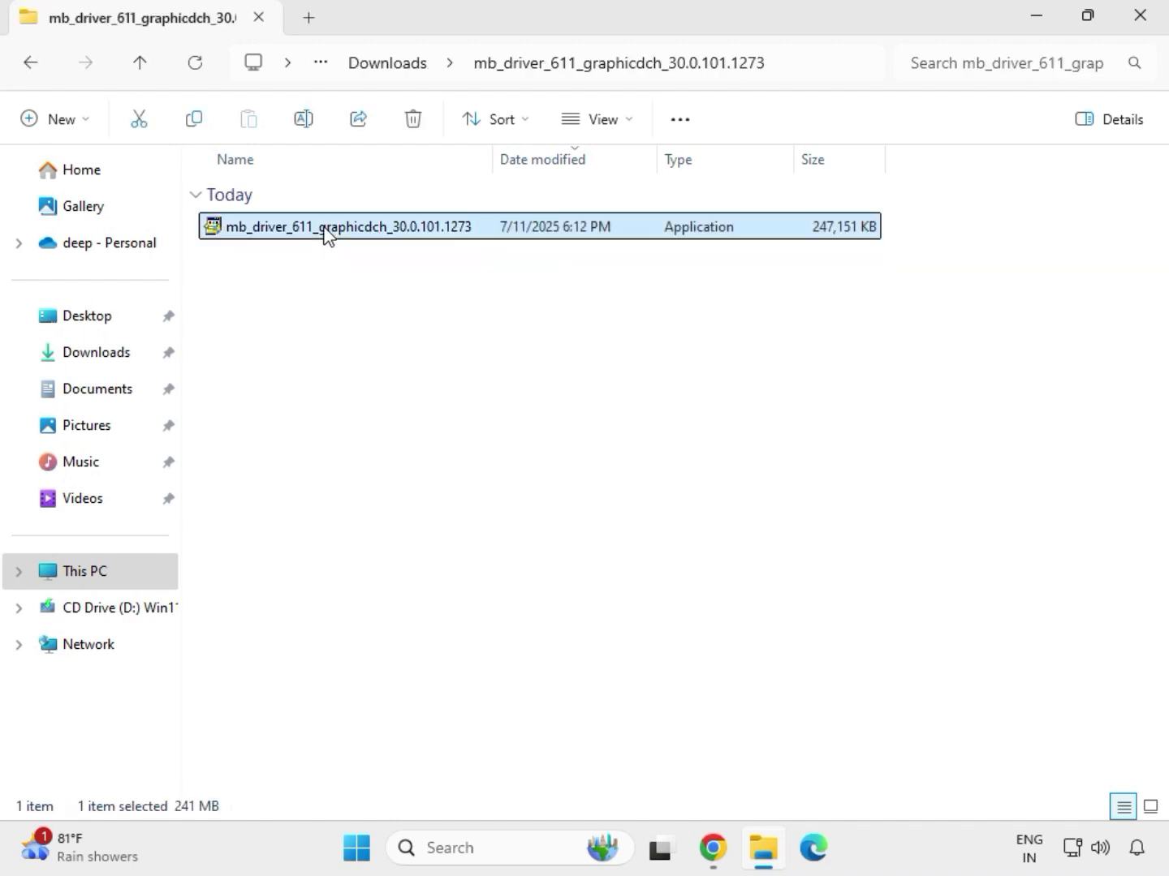
{"action": "right_click", "coordinate": [355, 274]}
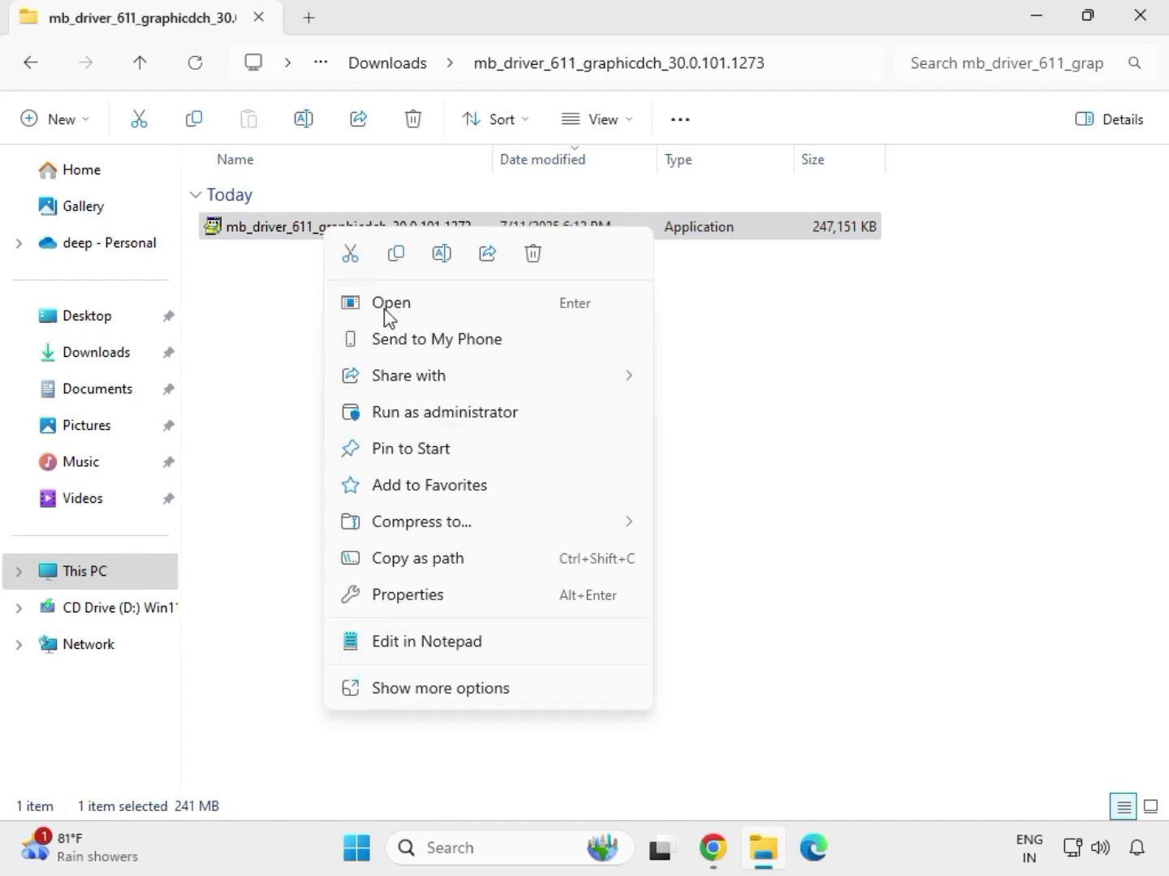
{"action": "left_click", "coordinate": [430, 418]}
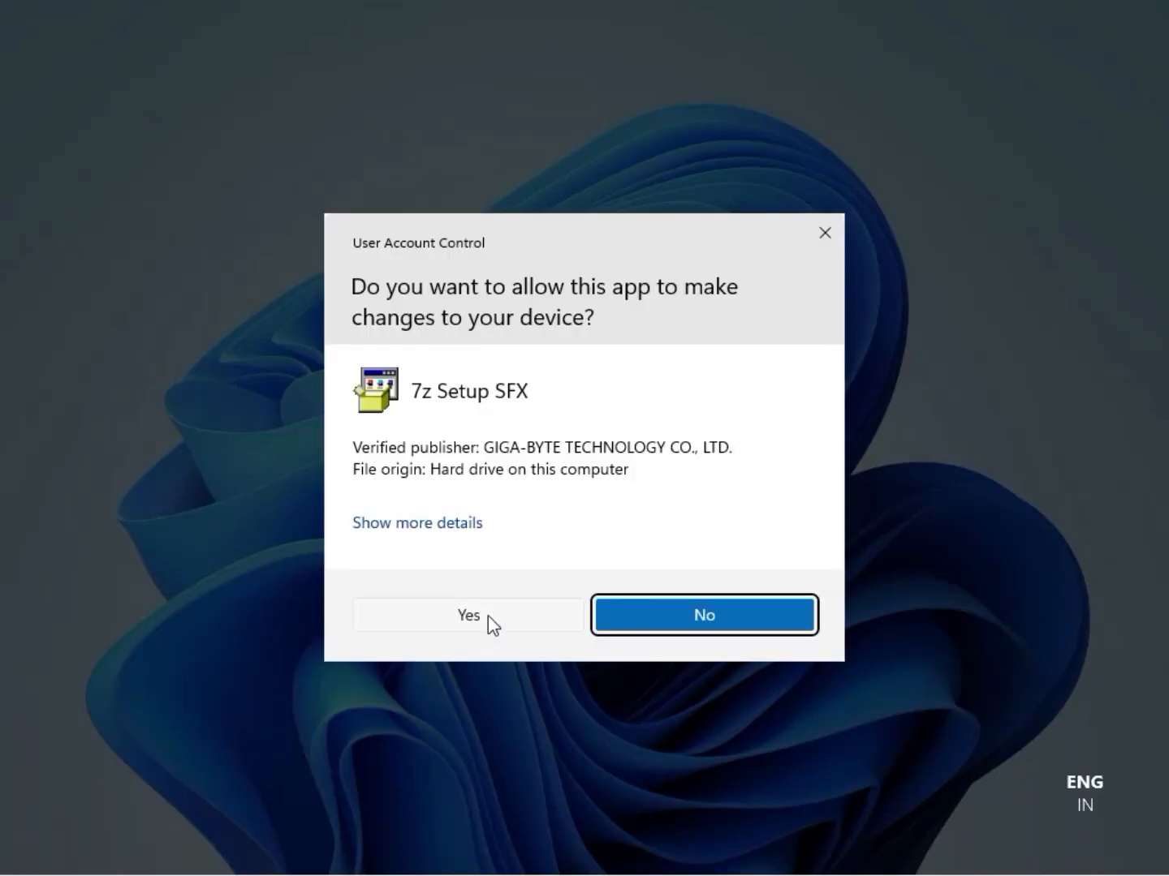
Allow the graphics driver setup to make changes, close its folder window and reopen the Downloads folder
{"action": "left_click", "coordinate": [487, 615]}
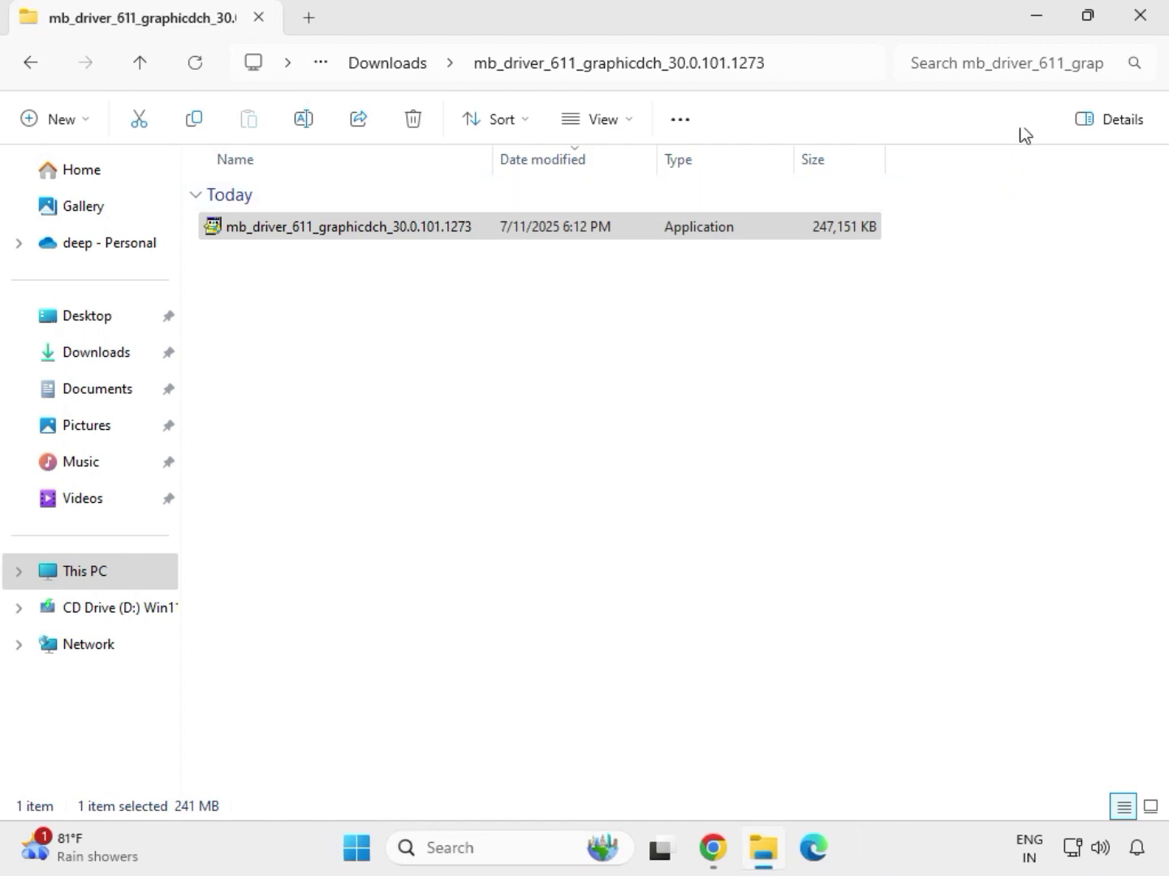
{"action": "left_click", "coordinate": [1153, 27]}
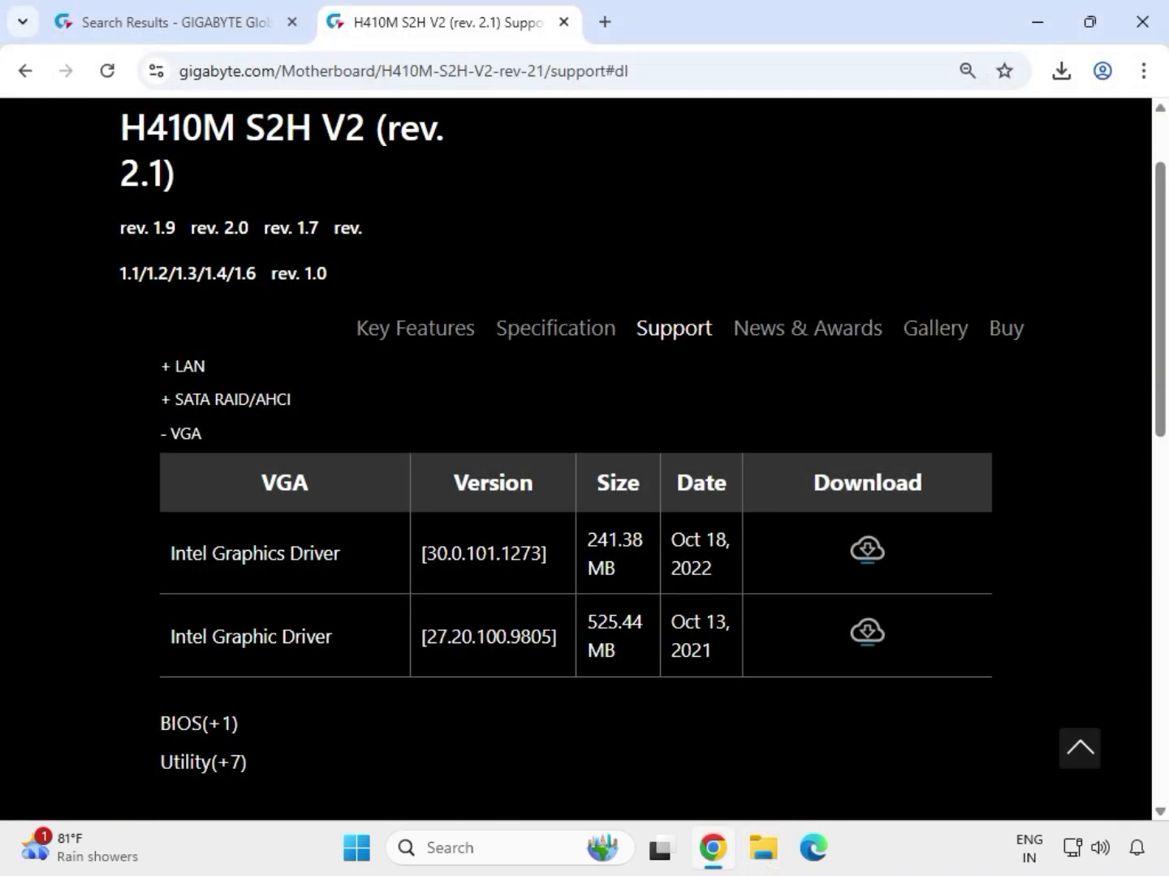
{"action": "left_click", "coordinate": [764, 848]}
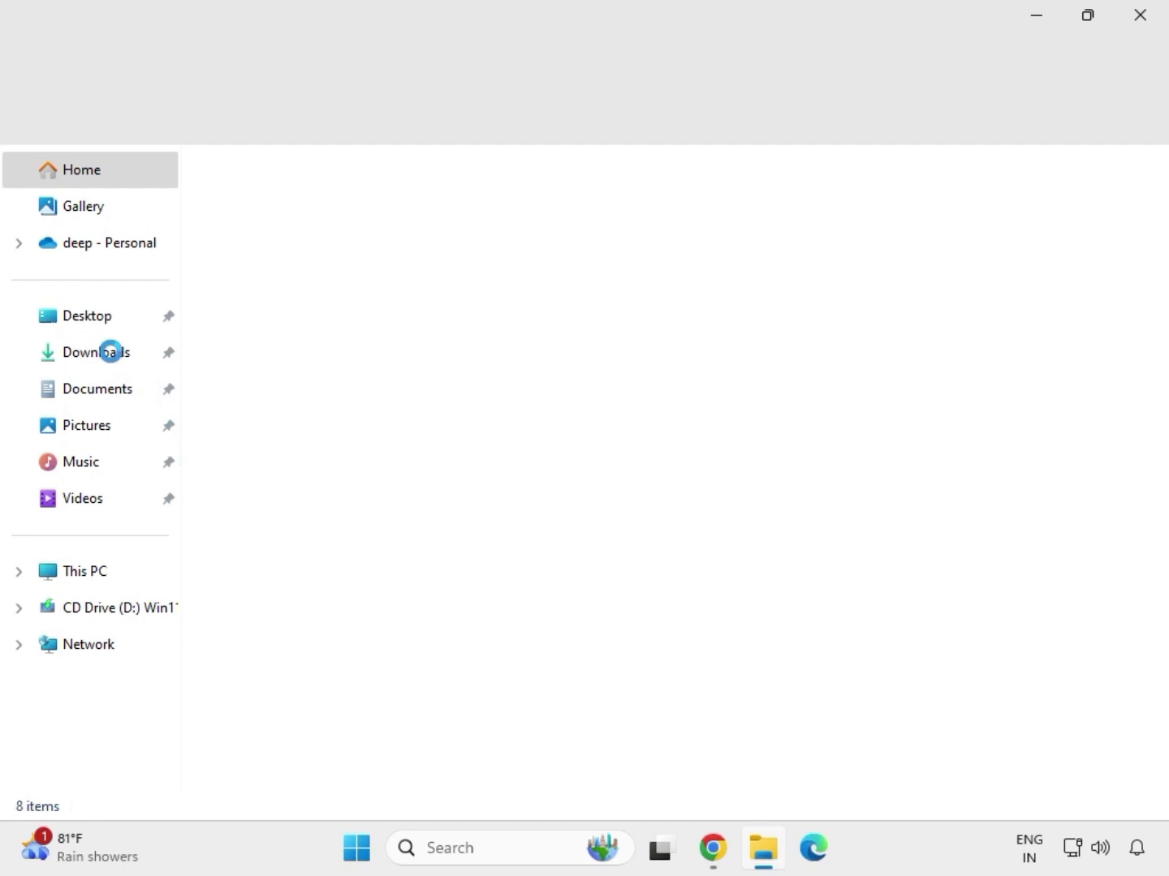
{"action": "left_click", "coordinate": [107, 355]}
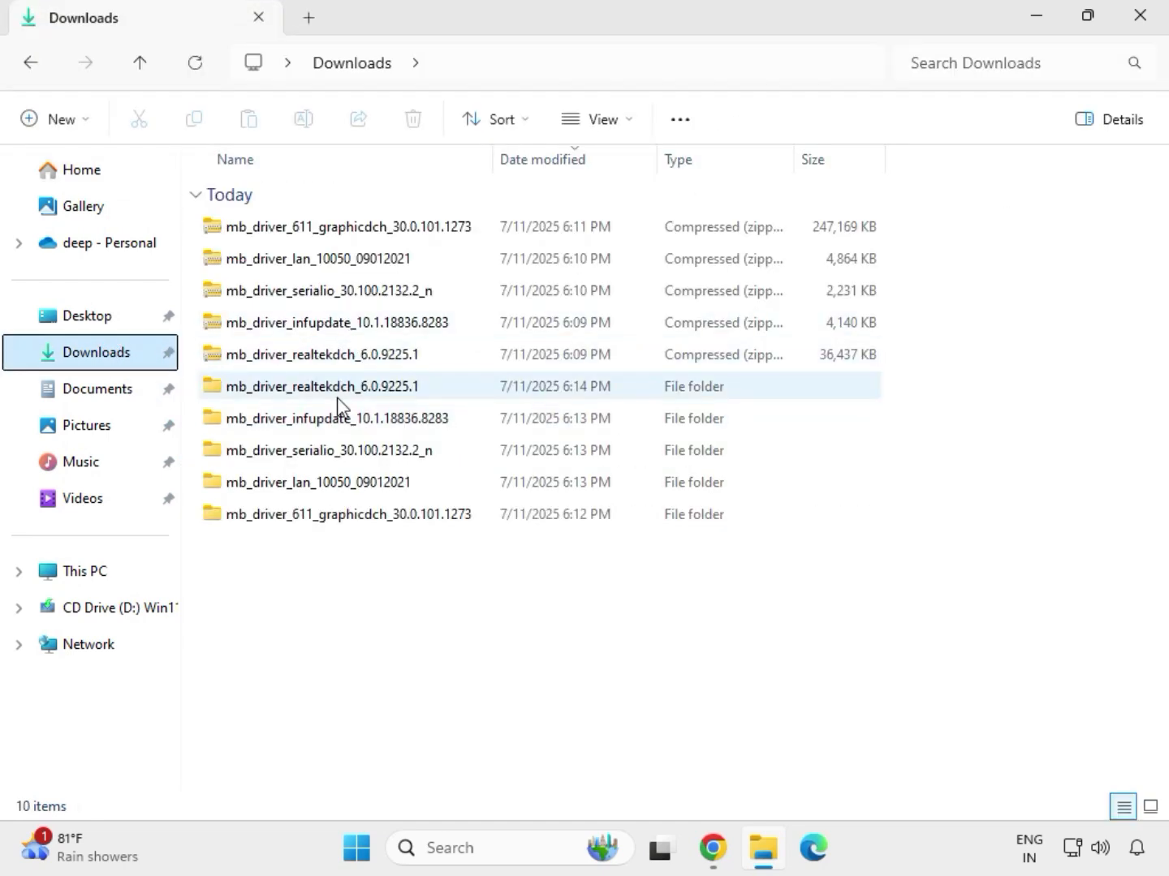
Run the LAN driver installer from Install_Win10_10050_09012021 inside the extracted mb_driver_lan_10050_09012021 folder, allowing it to make changes
{"action": "left_click", "coordinate": [332, 393]}
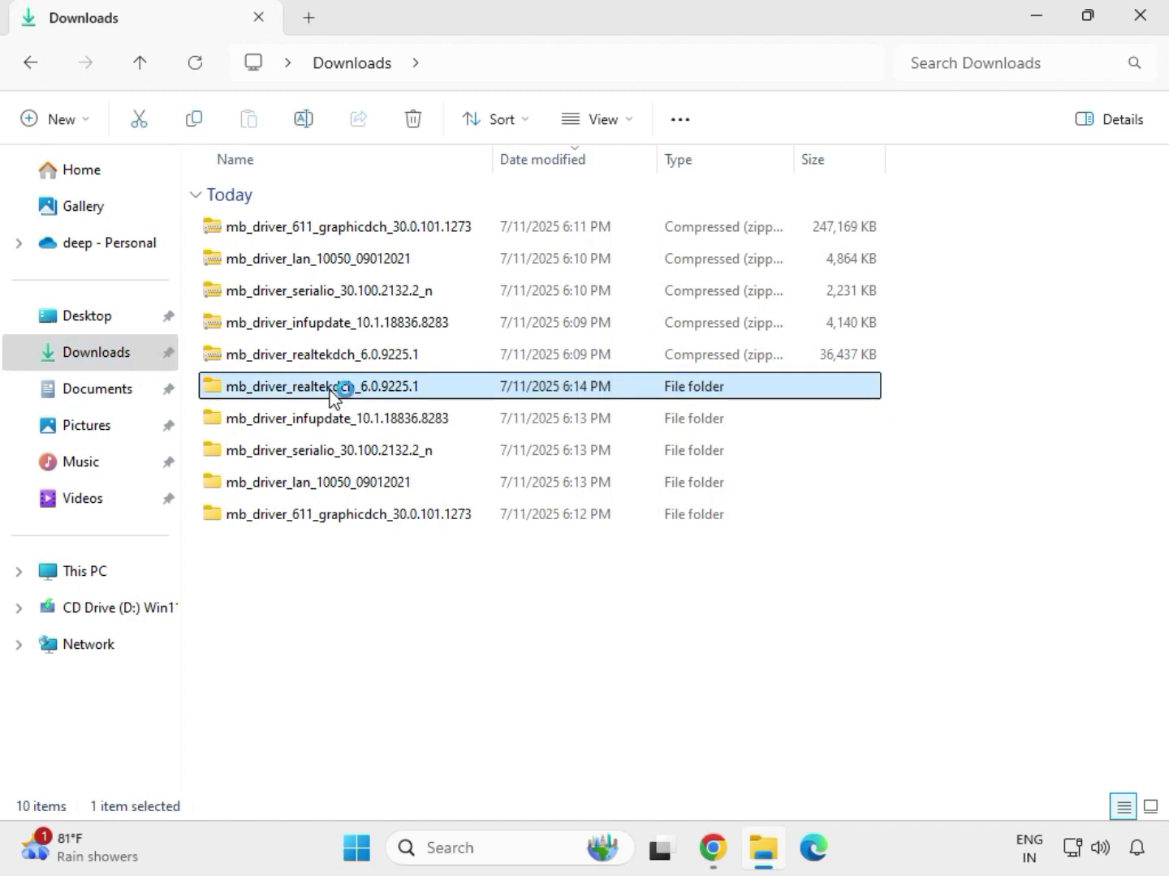
{"action": "left_click", "coordinate": [380, 519]}
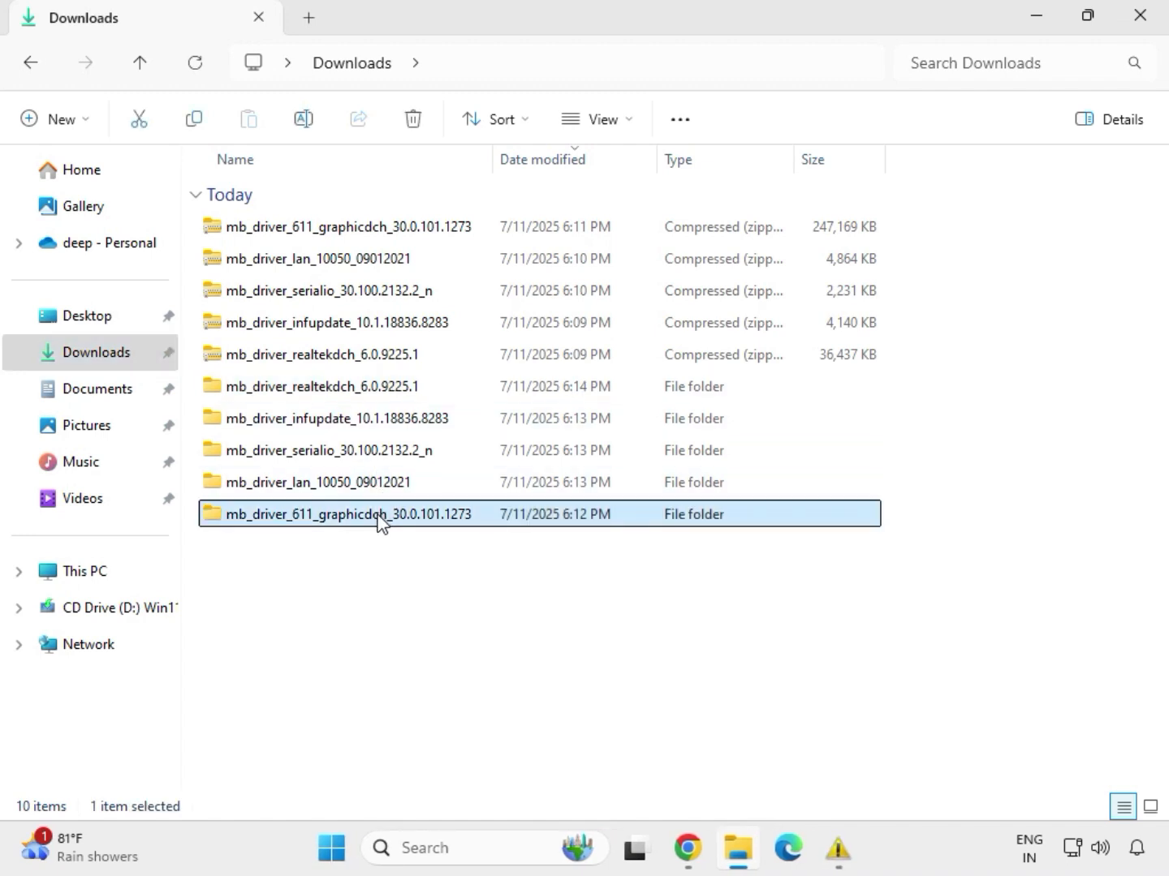
{"action": "left_click", "coordinate": [362, 482]}
{"action": "mouse_move", "coordinate": [837, 849]}
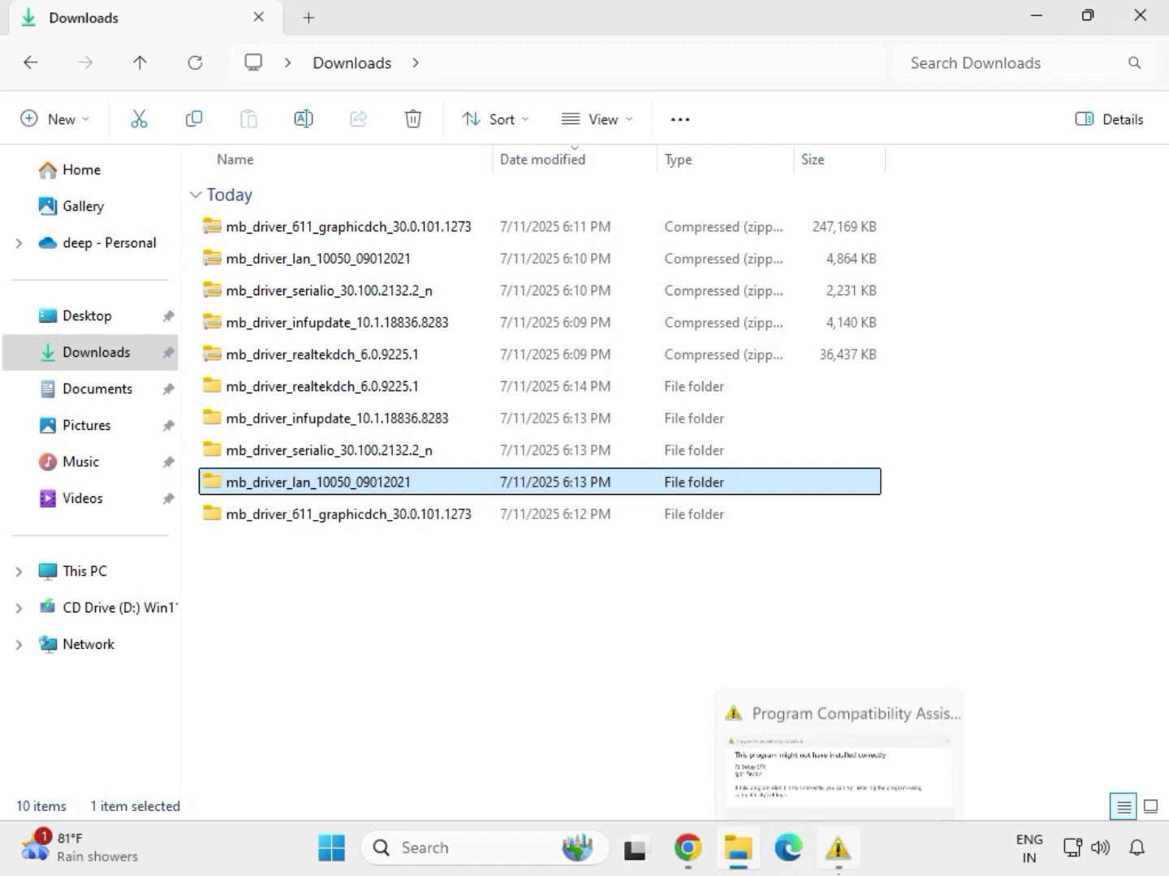
{"action": "double_click", "coordinate": [365, 488]}
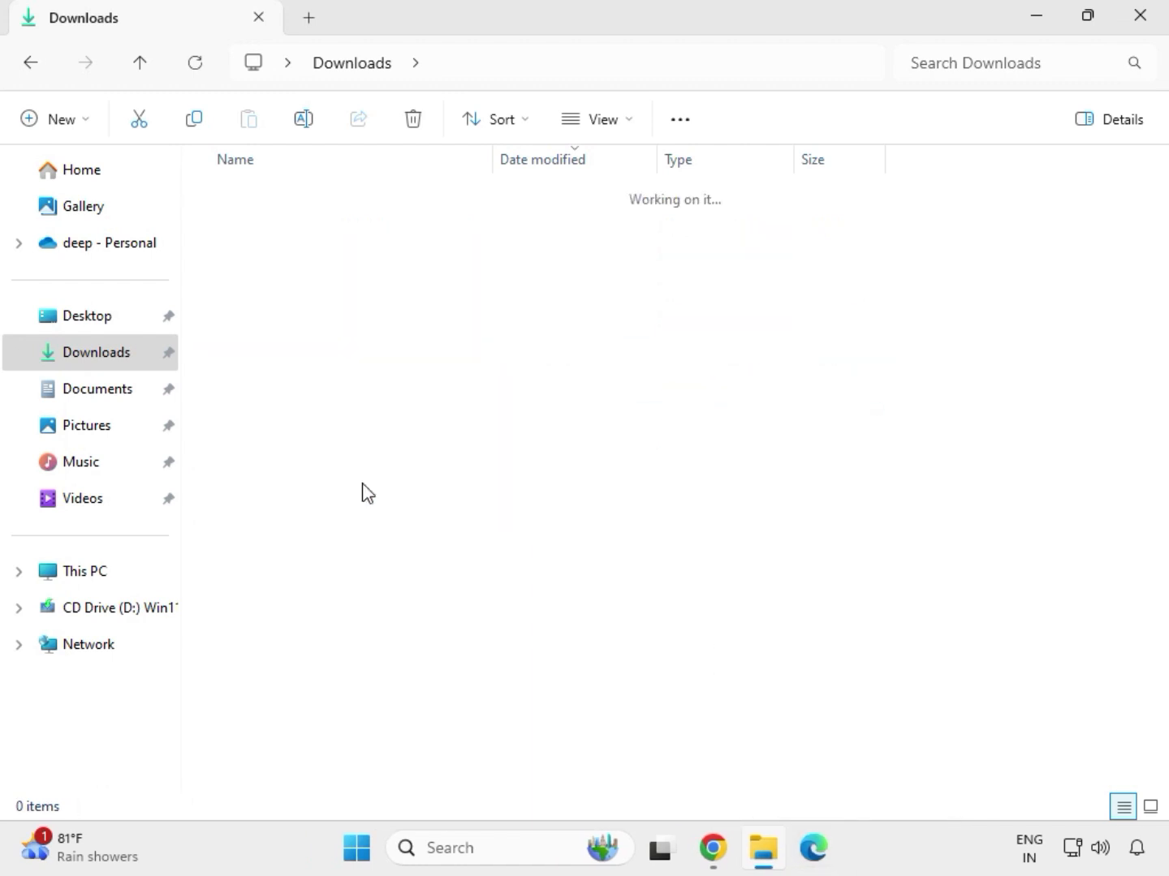
{"action": "double_click", "coordinate": [291, 232]}
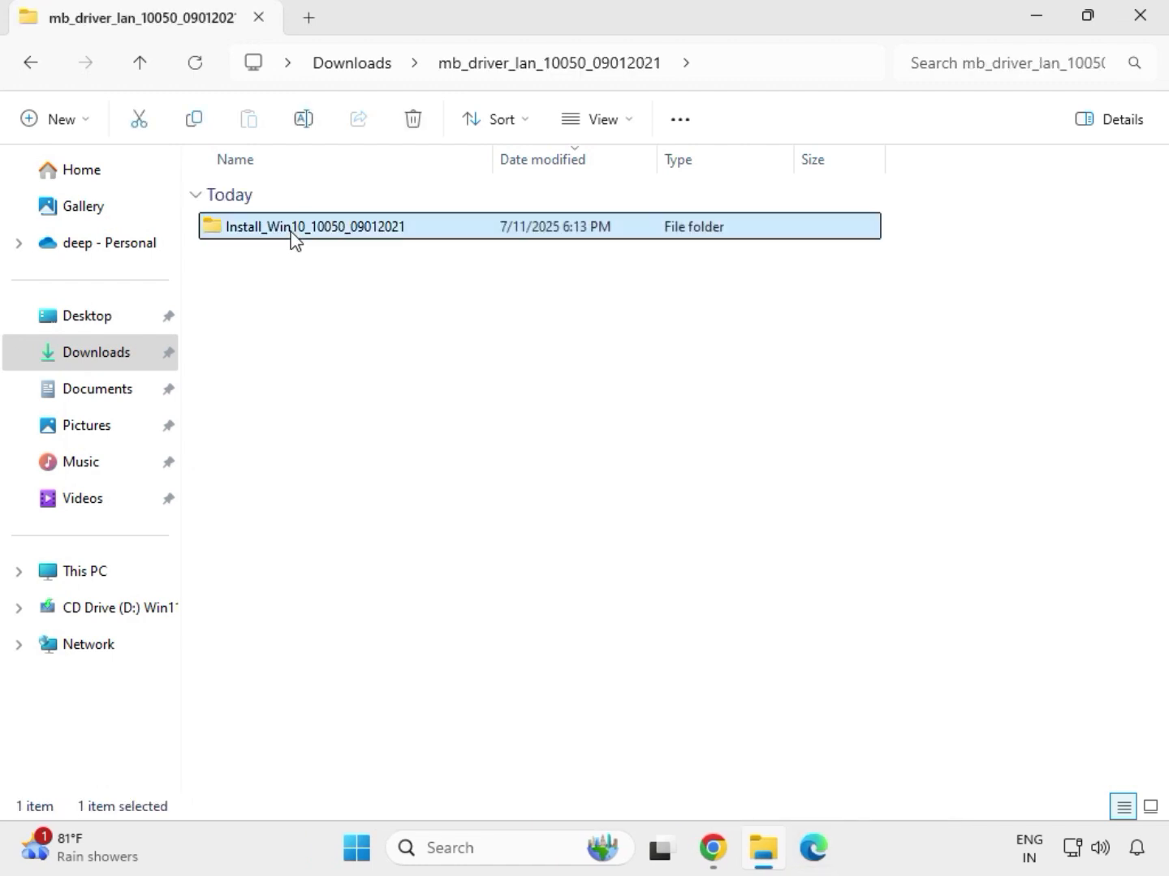
{"action": "double_click", "coordinate": [291, 232]}
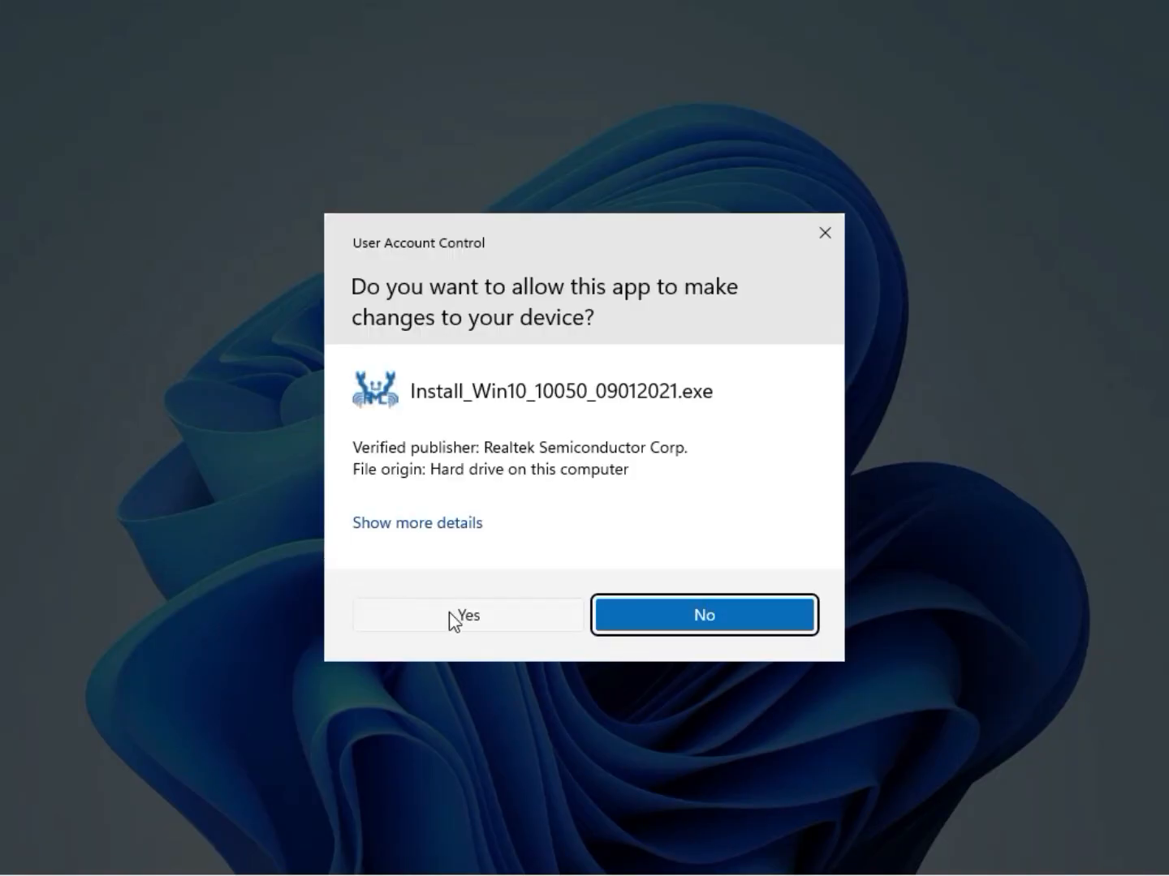
{"action": "left_click", "coordinate": [452, 618]}
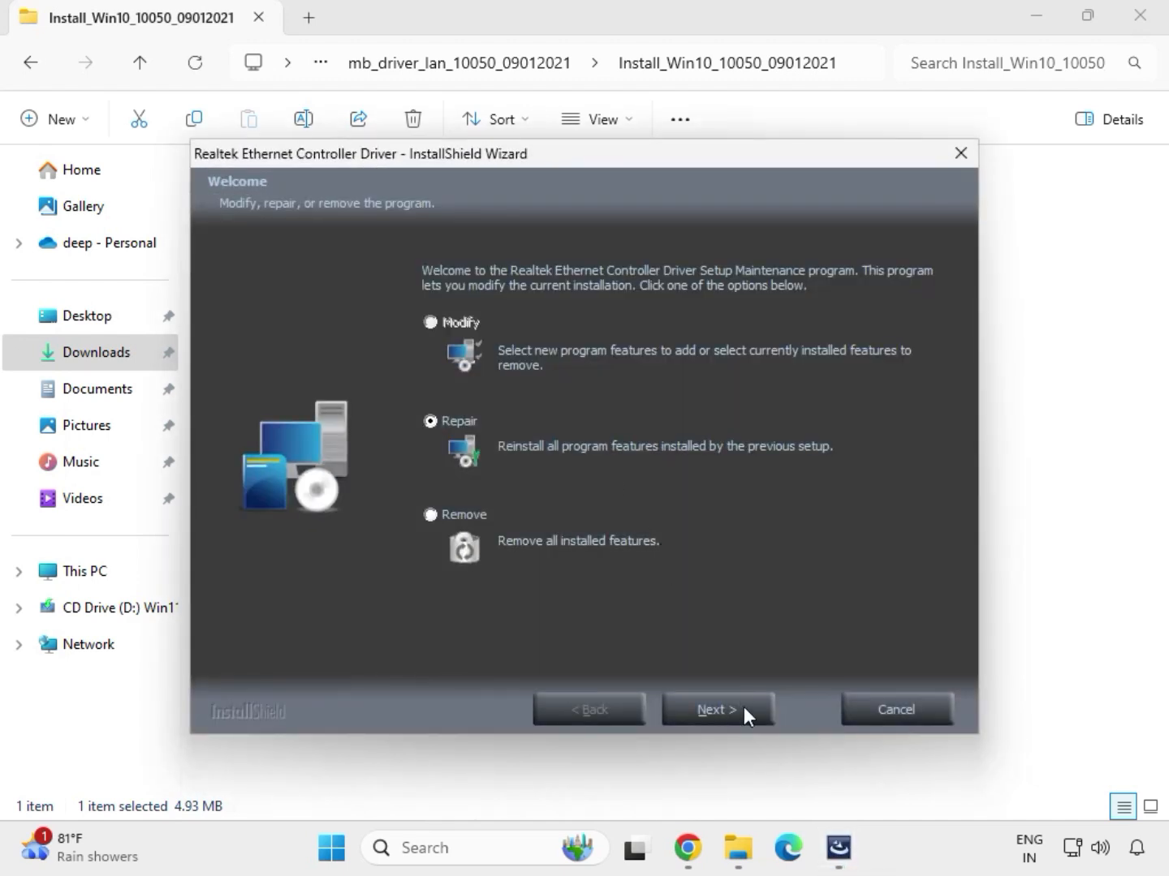
Complete the Realtek Ethernet Controller Driver wizard with the Repair option and return to the Downloads folder
{"action": "left_click", "coordinate": [744, 709]}
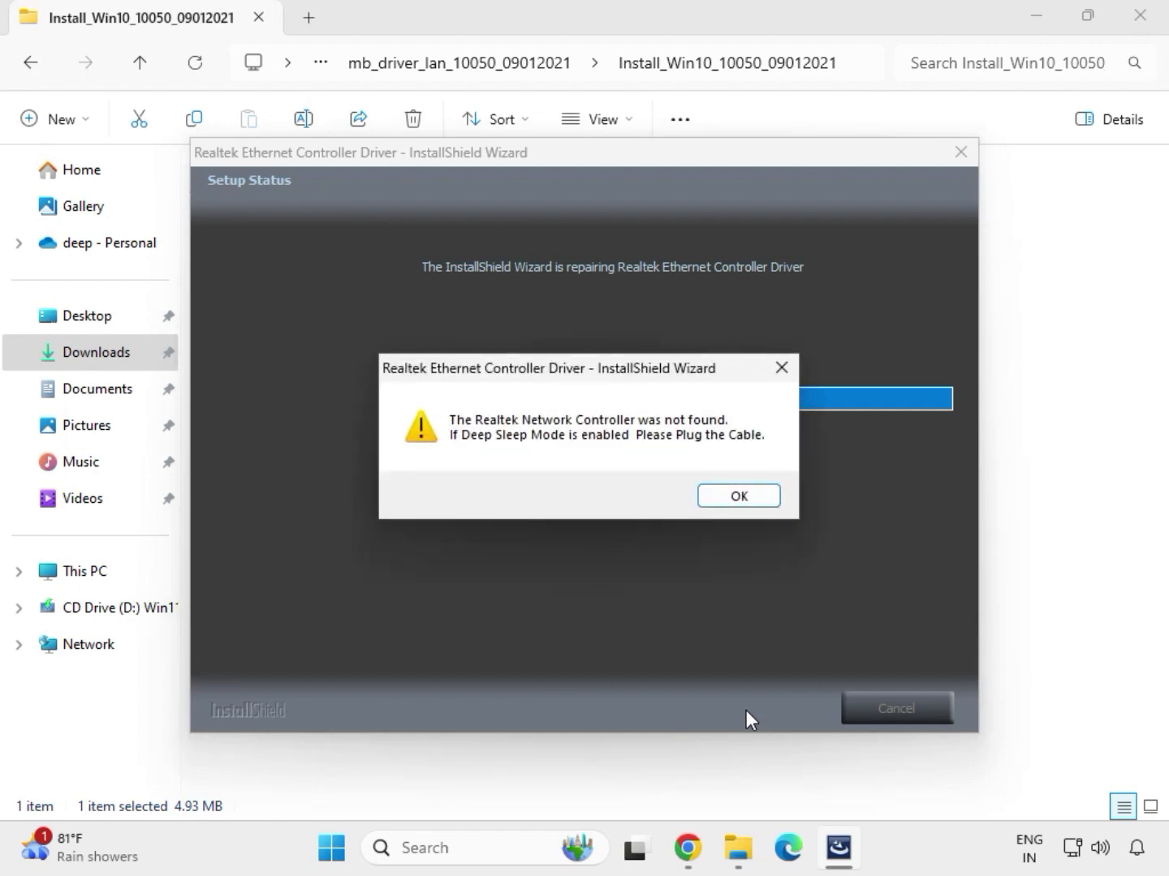
{"action": "left_click", "coordinate": [713, 492]}
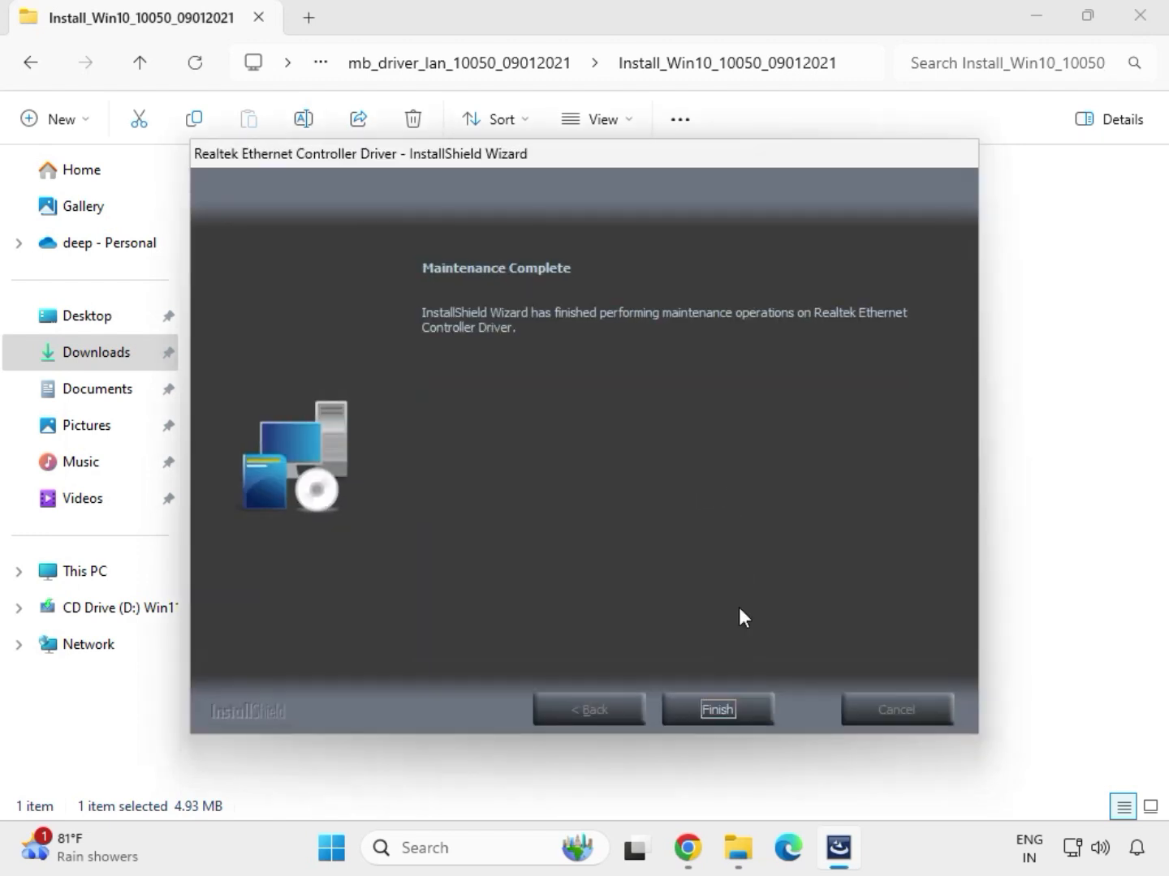
{"action": "left_click", "coordinate": [727, 700]}
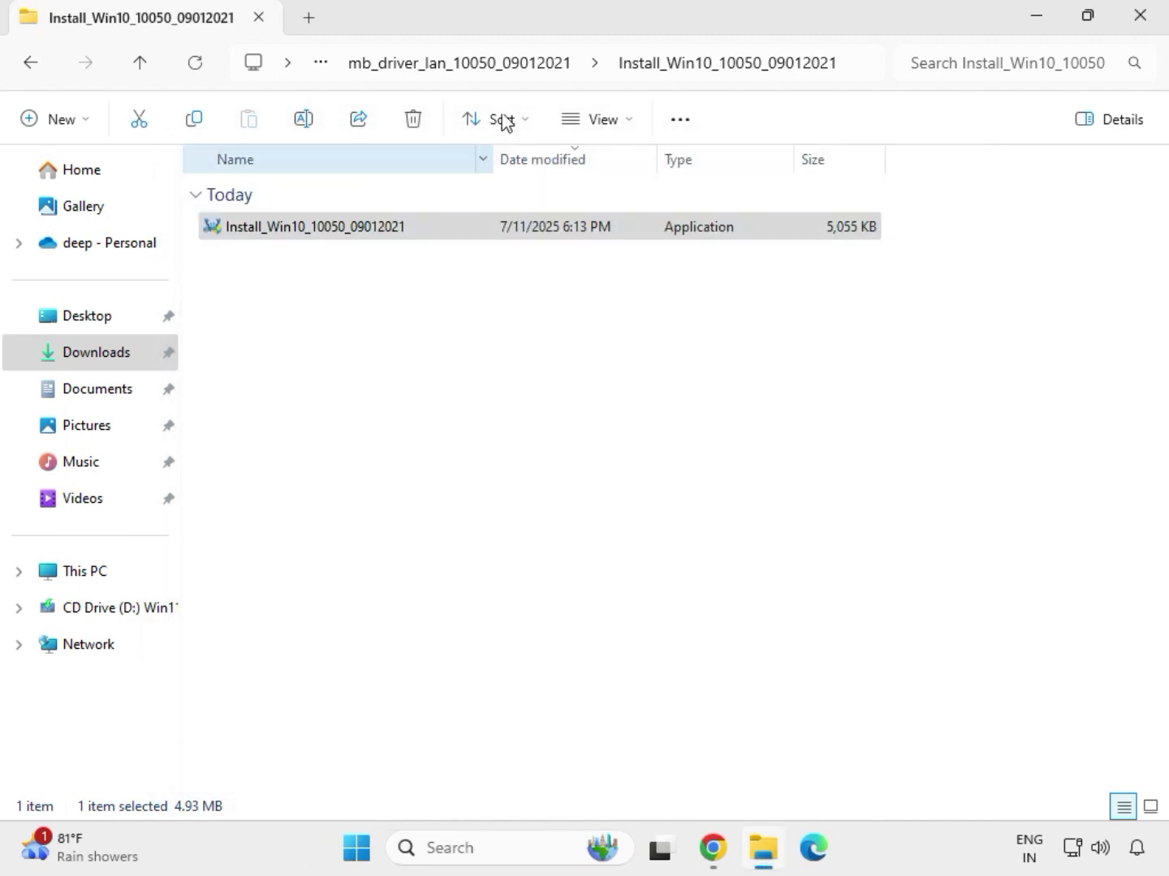
{"action": "left_click", "coordinate": [33, 64]}
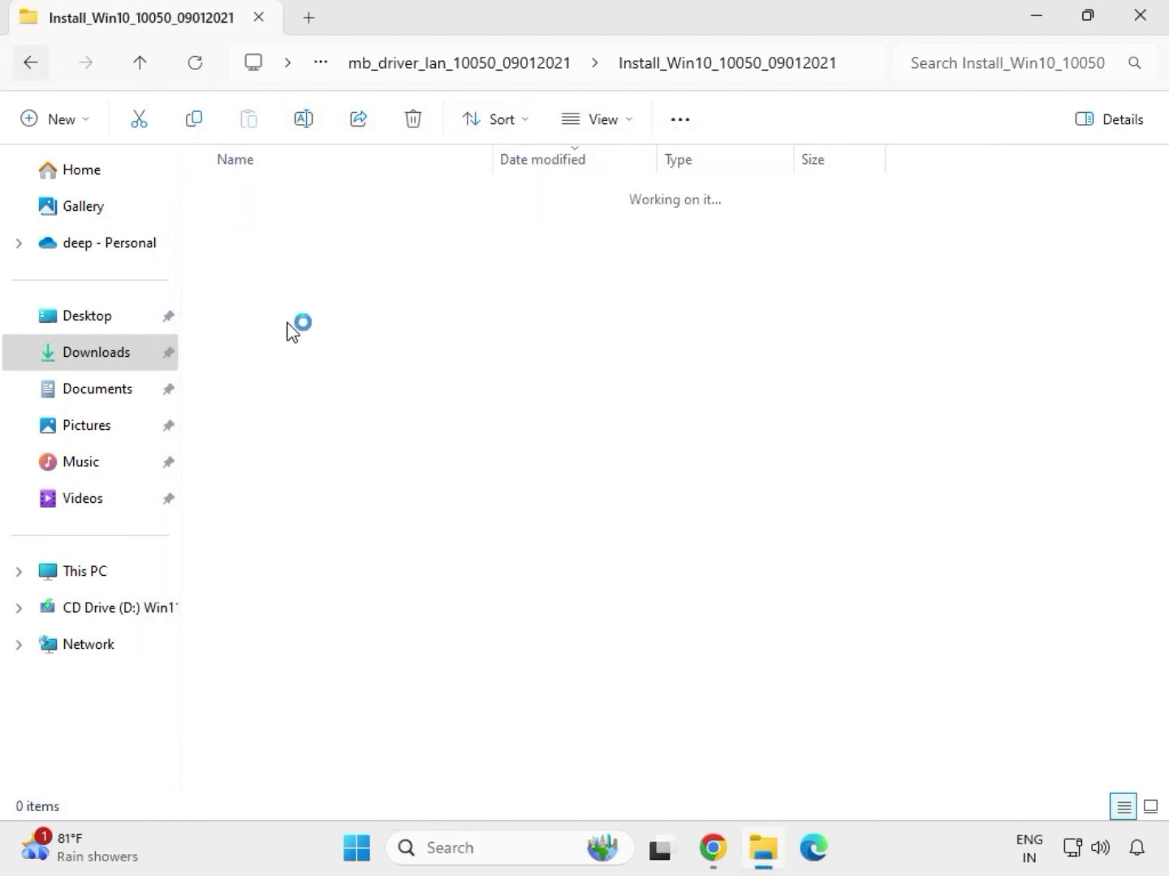
{"action": "left_click", "coordinate": [30, 65]}
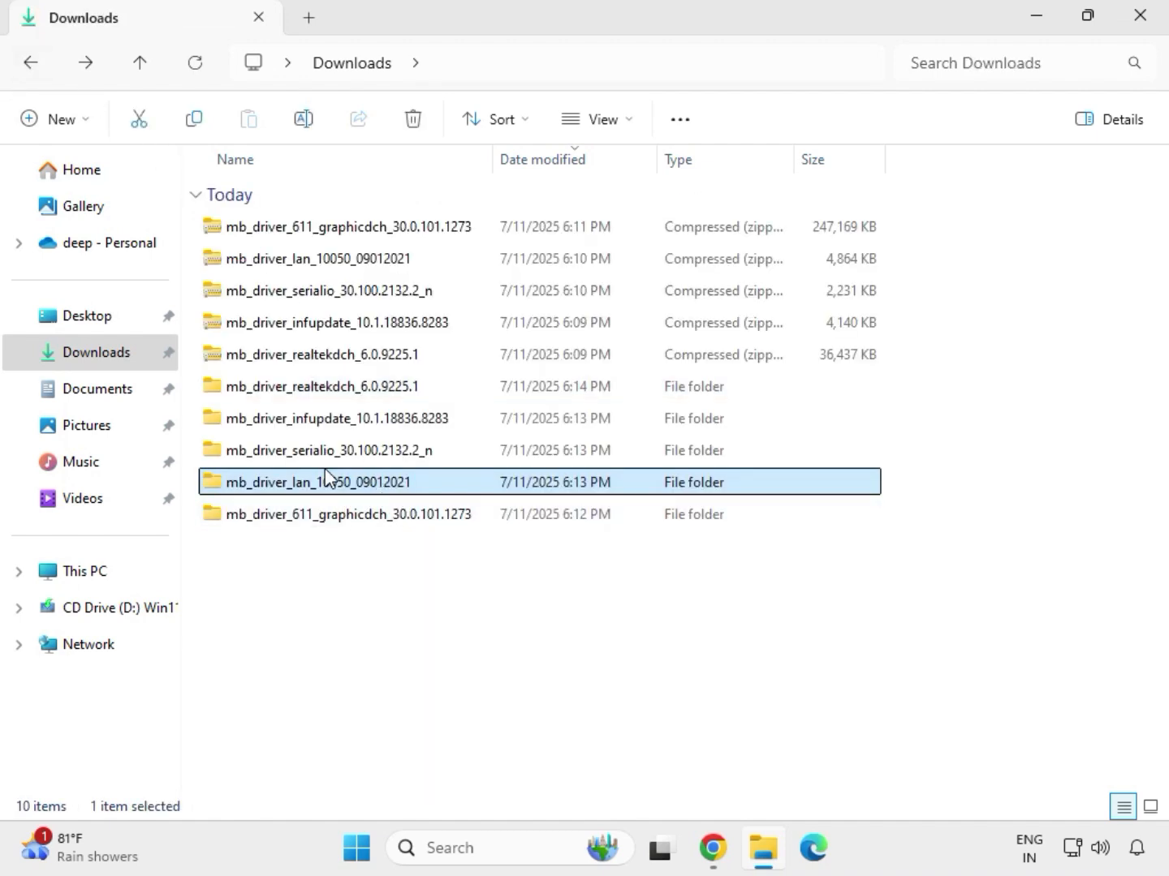
Try to install Intel Serial IO by running SetupSerialIO as administrator from the extracted mb_driver_serialio_30.100.2132.2_n folder, and return to Downloads
{"action": "double_click", "coordinate": [329, 452]}
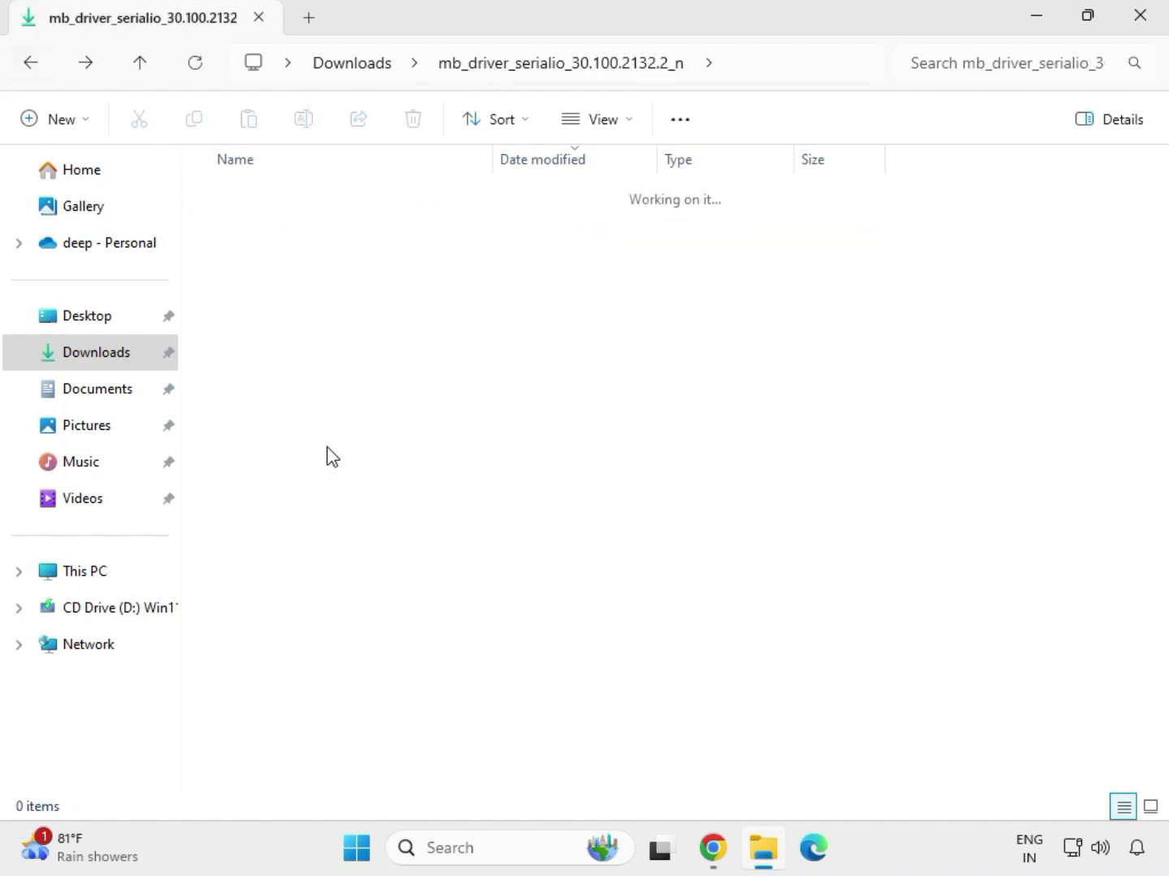
{"action": "double_click", "coordinate": [347, 228]}
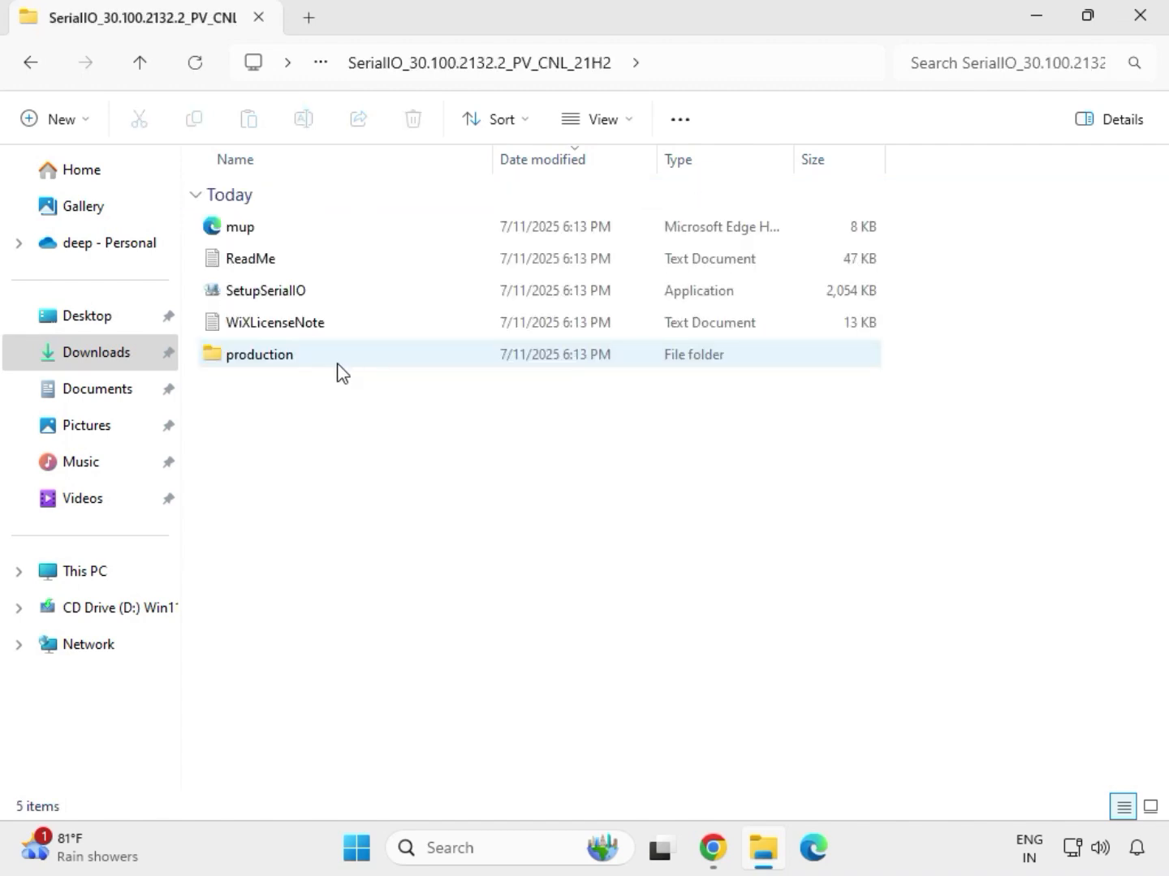
{"action": "left_click", "coordinate": [292, 300]}
{"action": "right_click", "coordinate": [295, 300]}
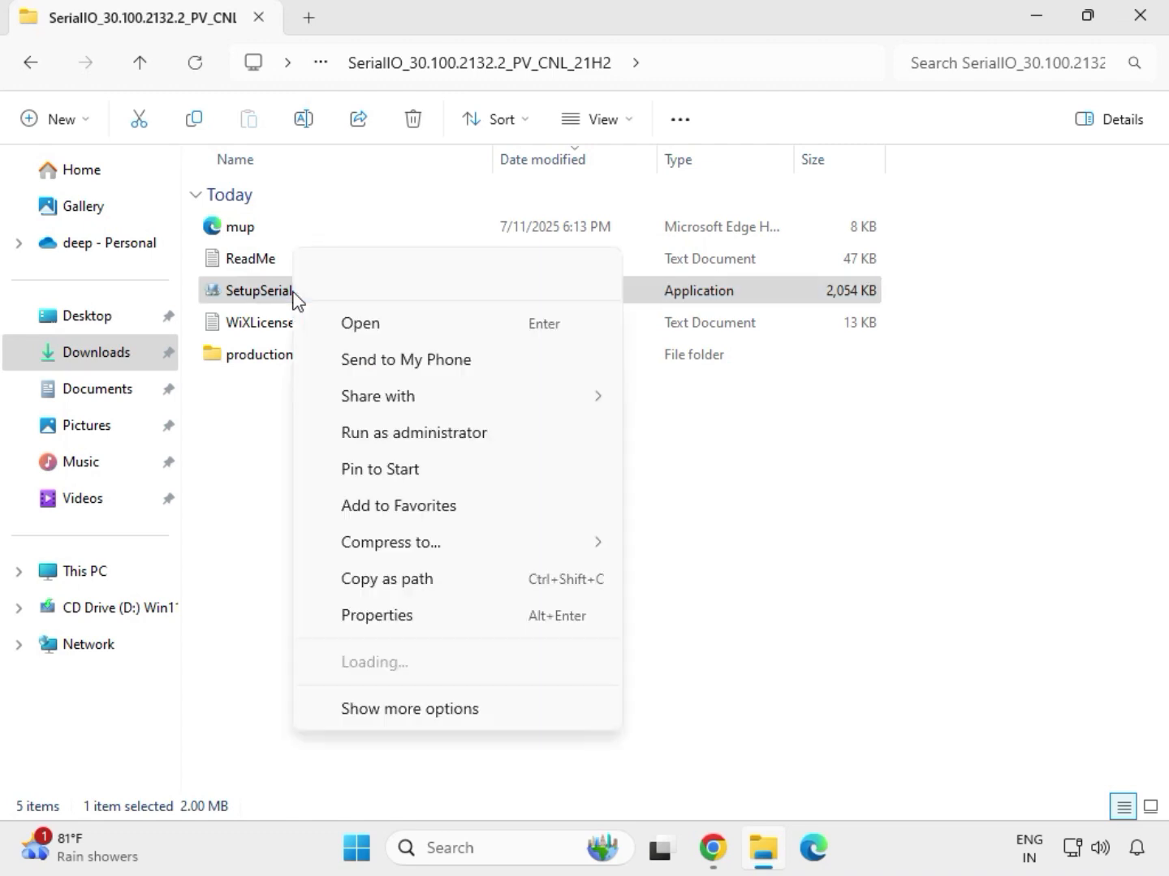
{"action": "left_click", "coordinate": [403, 436]}
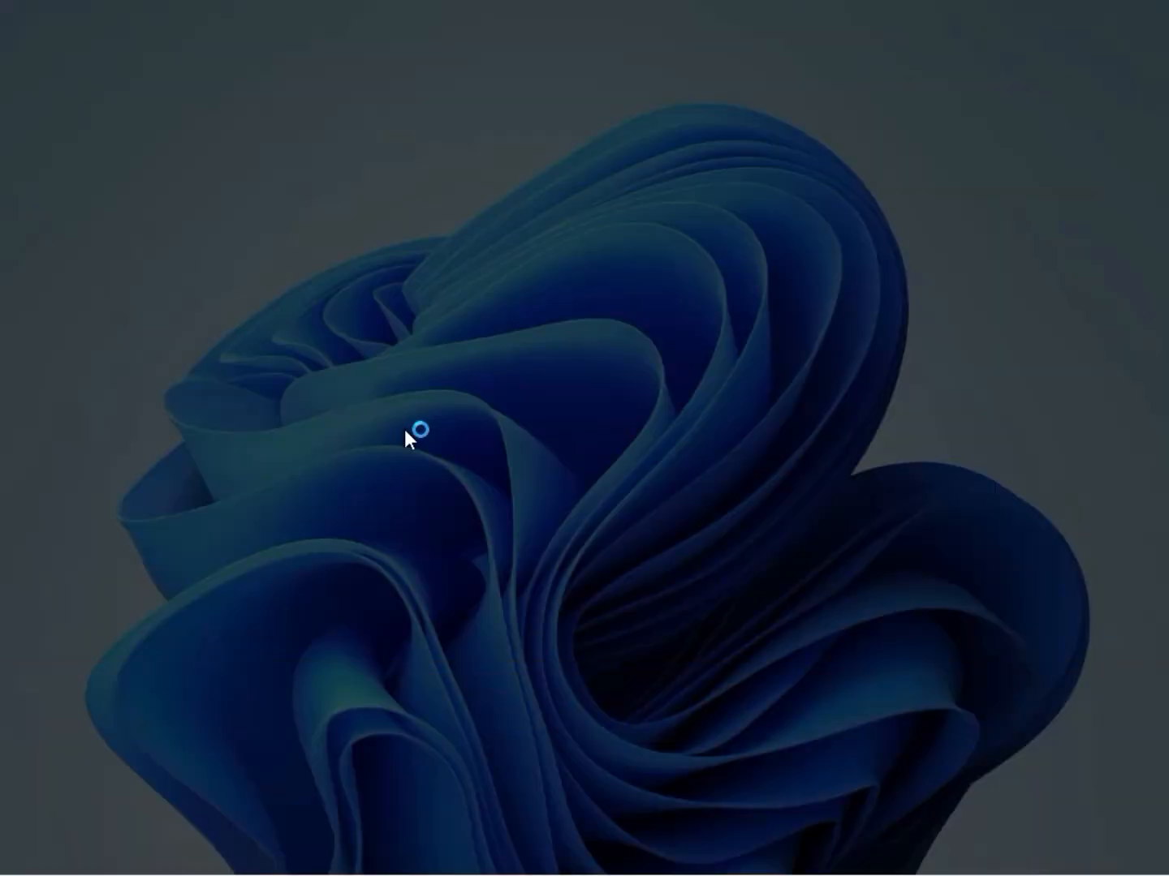
{"action": "left_click", "coordinate": [460, 615]}
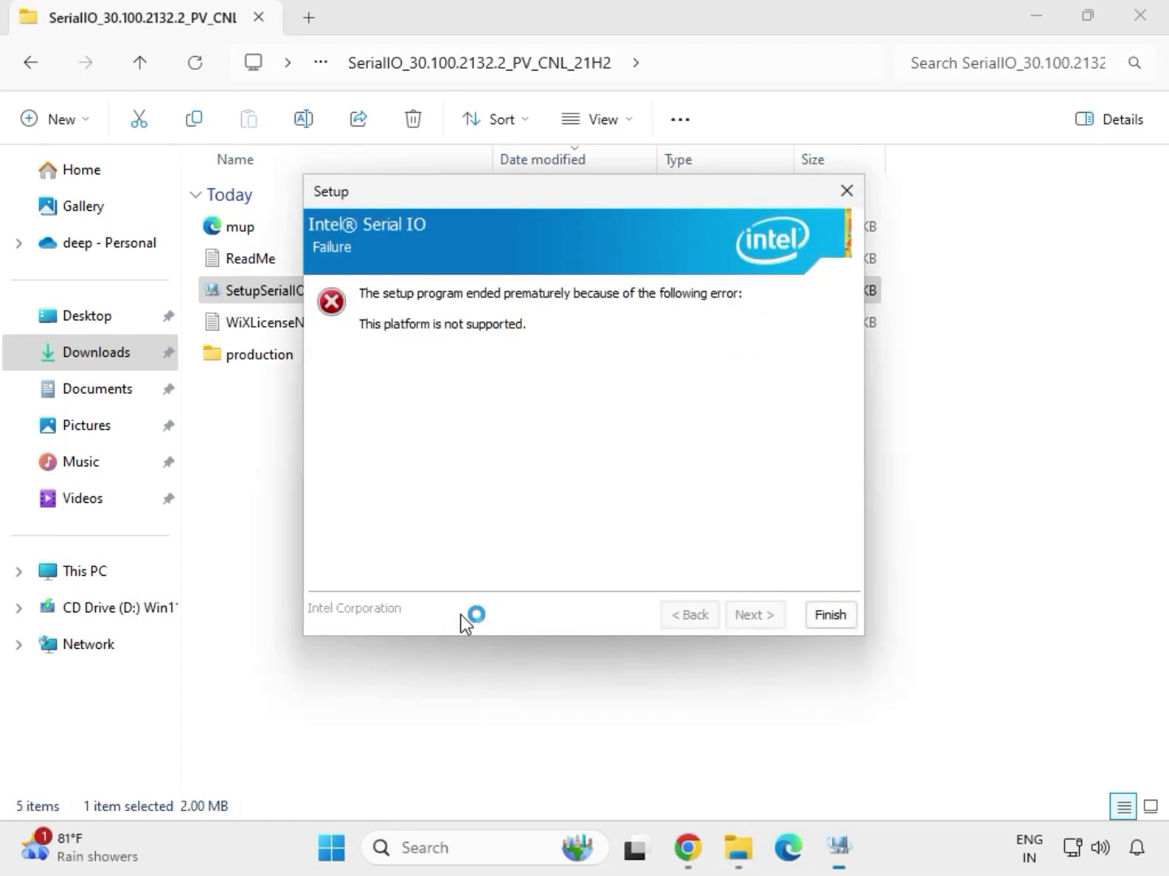
{"action": "left_click", "coordinate": [826, 617]}
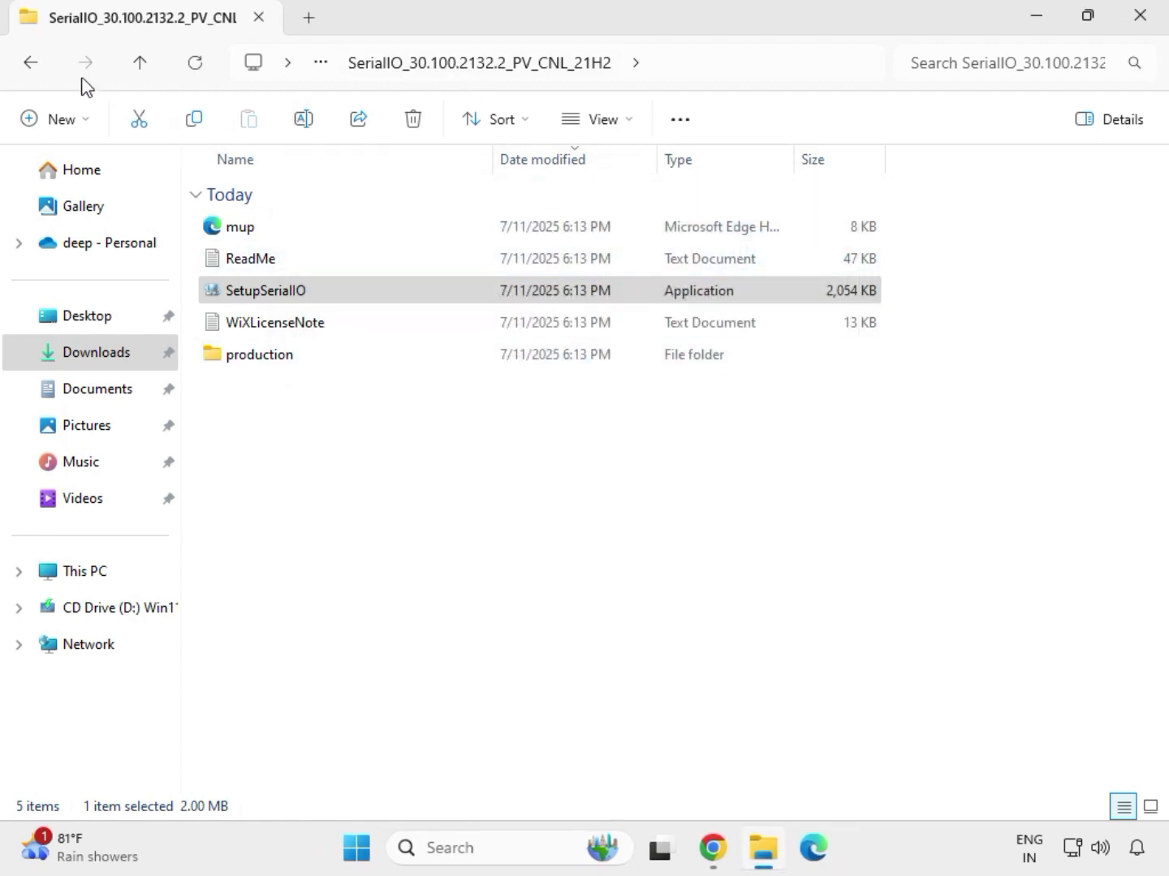
{"action": "left_click", "coordinate": [36, 69]}
{"action": "left_click", "coordinate": [36, 69]}
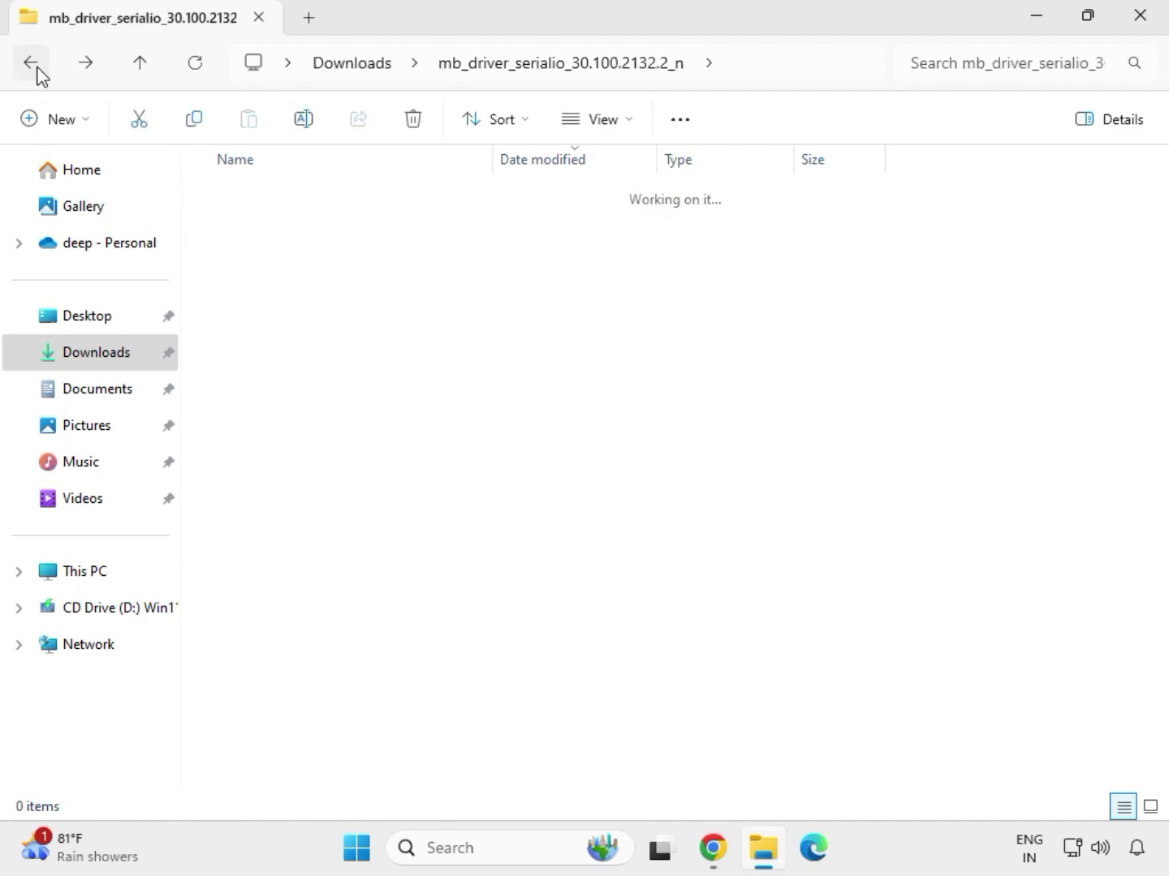
Run SetupChipset as administrator from Chipset-10.1.18836.8283-Public-MUP inside the extracted mb_driver_infupdate_10.1.18836.8283 folder, allowing it to make changes
{"action": "left_click", "coordinate": [306, 427]}
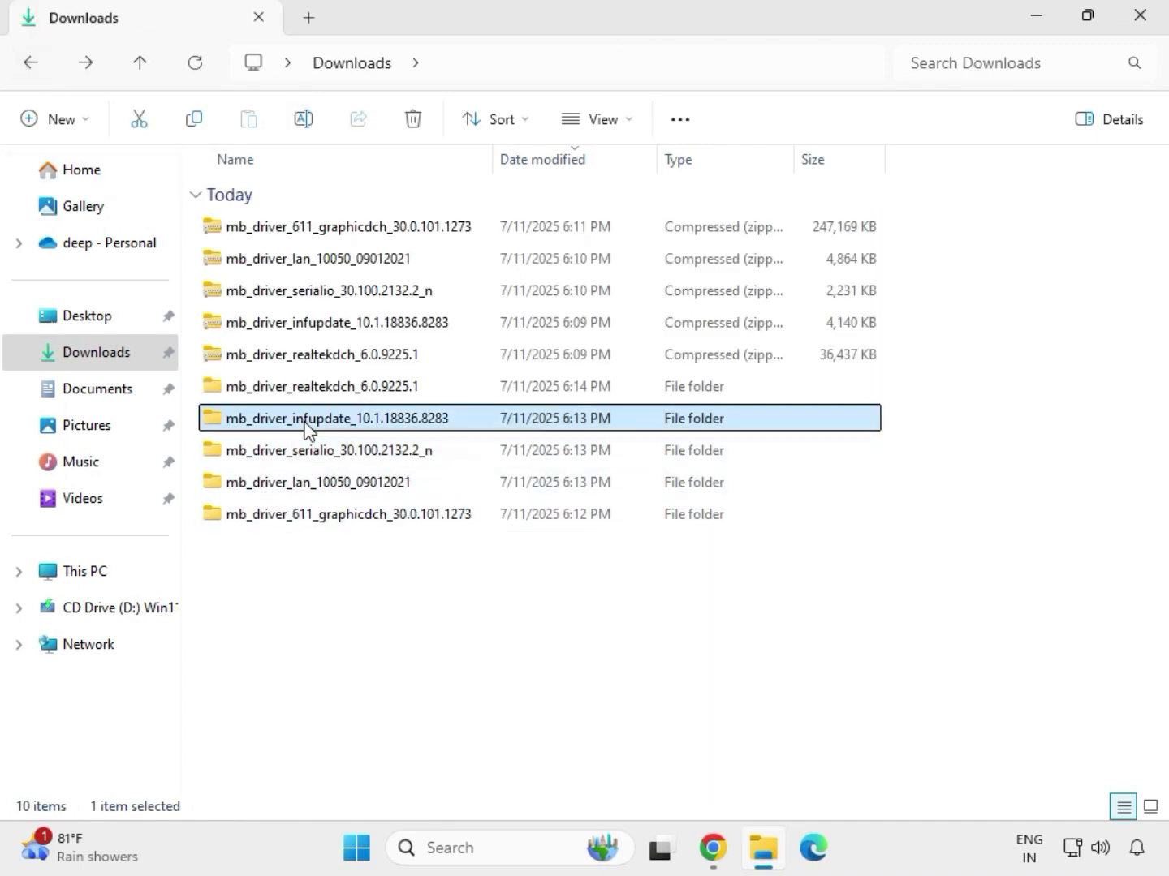
{"action": "double_click", "coordinate": [307, 427]}
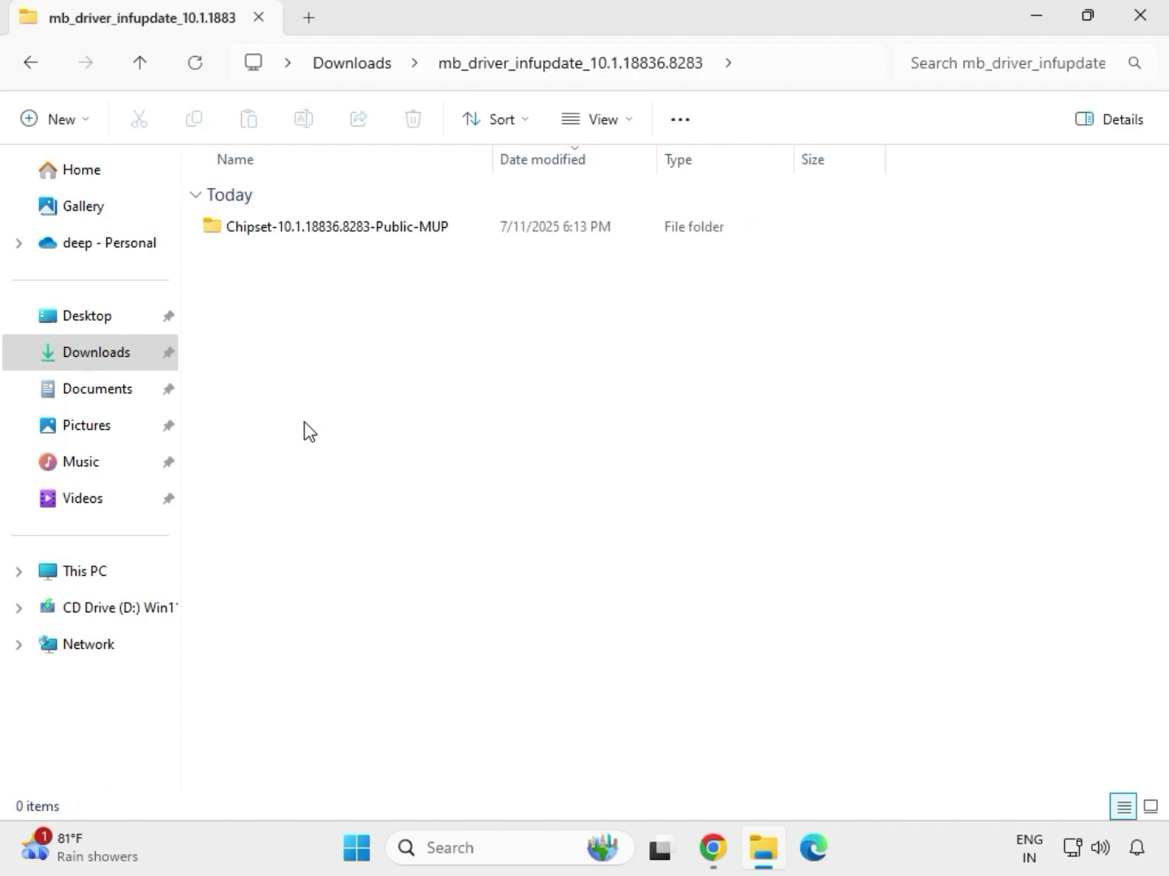
{"action": "double_click", "coordinate": [308, 228]}
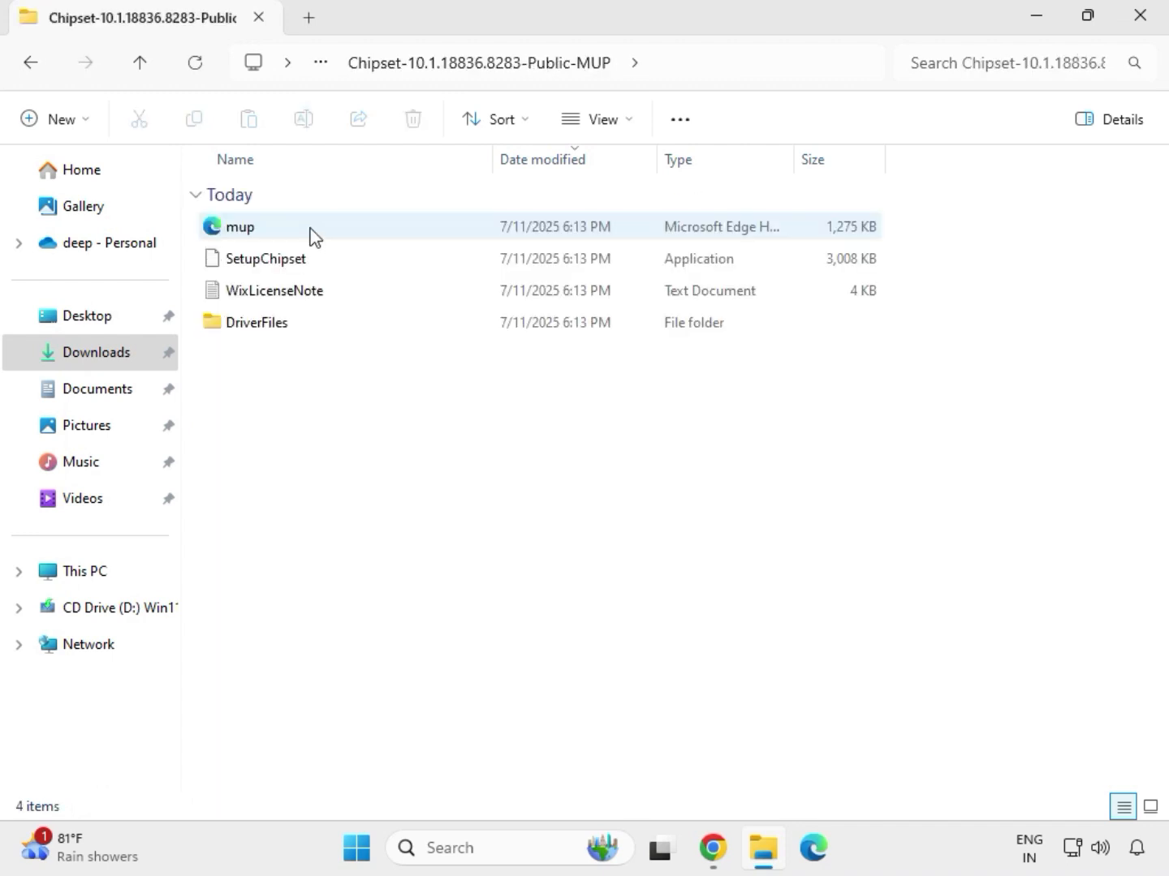
{"action": "left_click", "coordinate": [330, 267]}
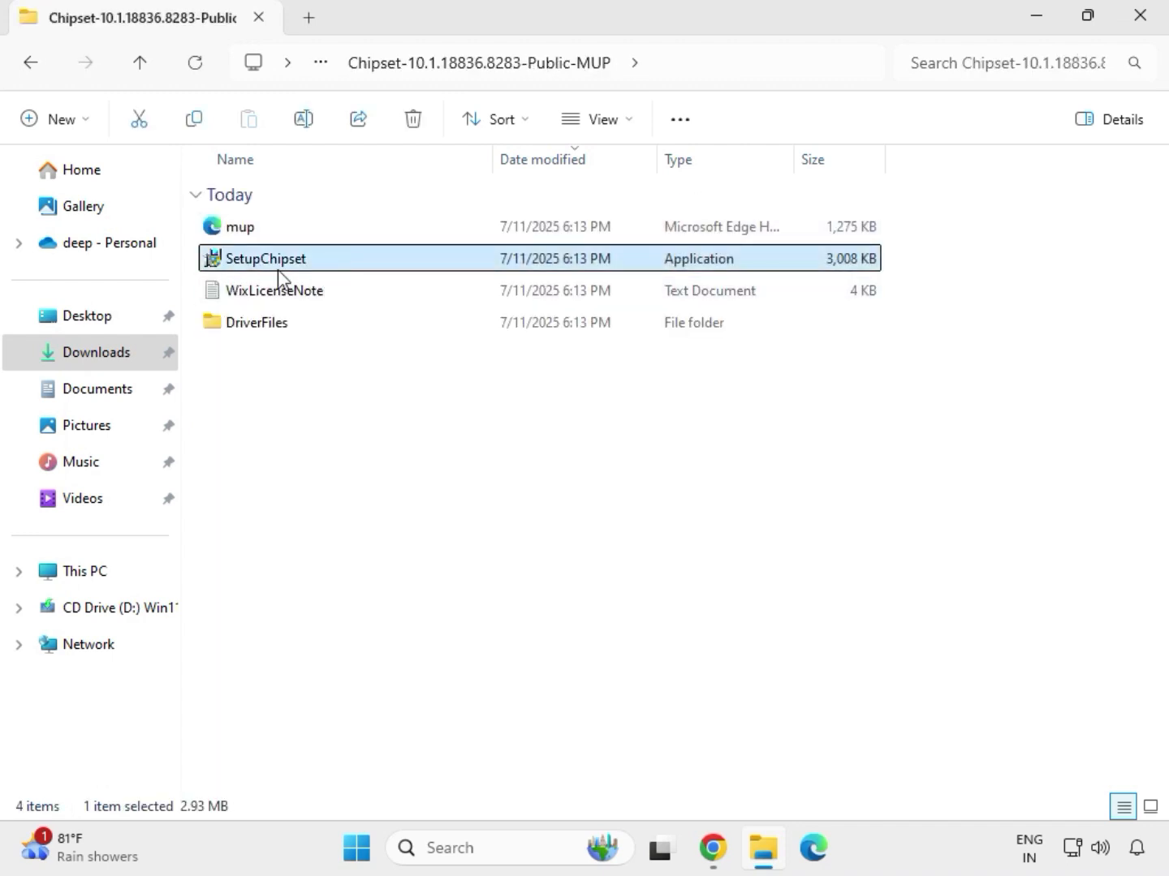
{"action": "right_click", "coordinate": [323, 267]}
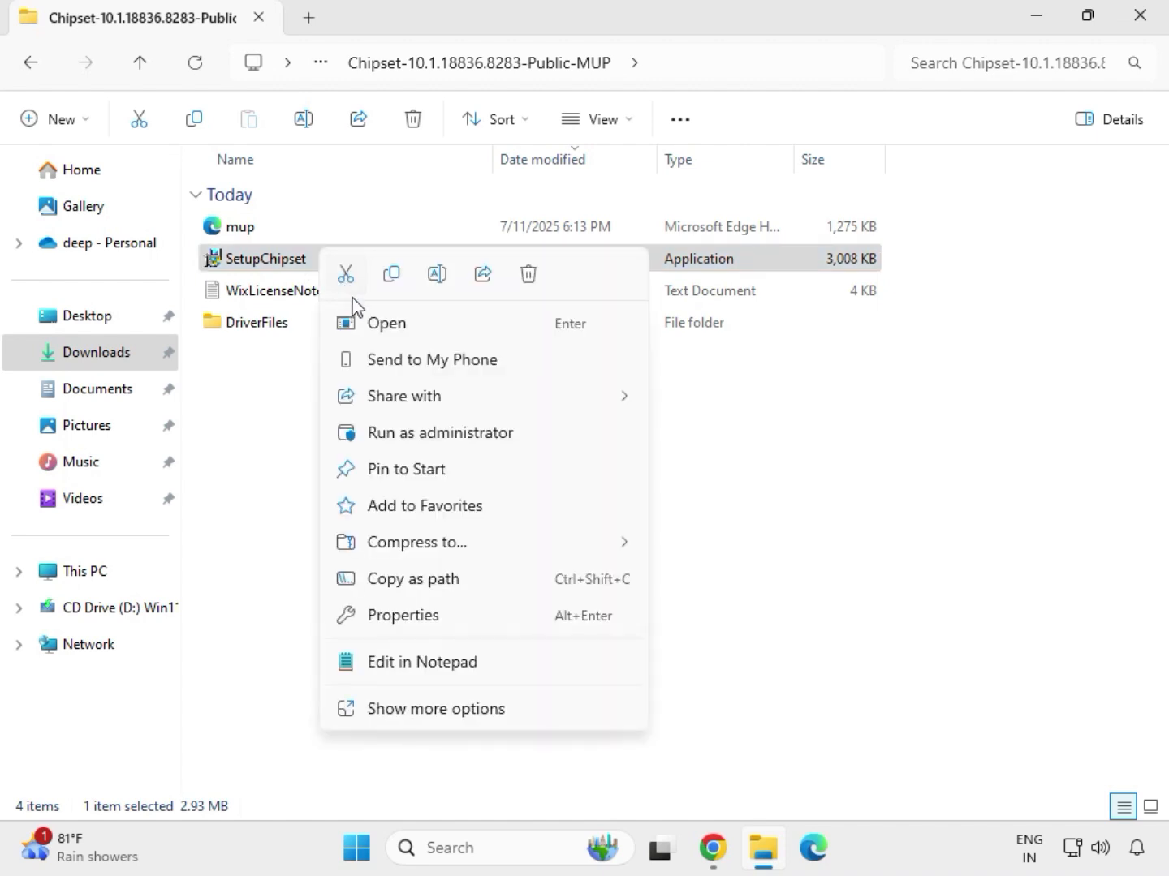
{"action": "left_click", "coordinate": [416, 431]}
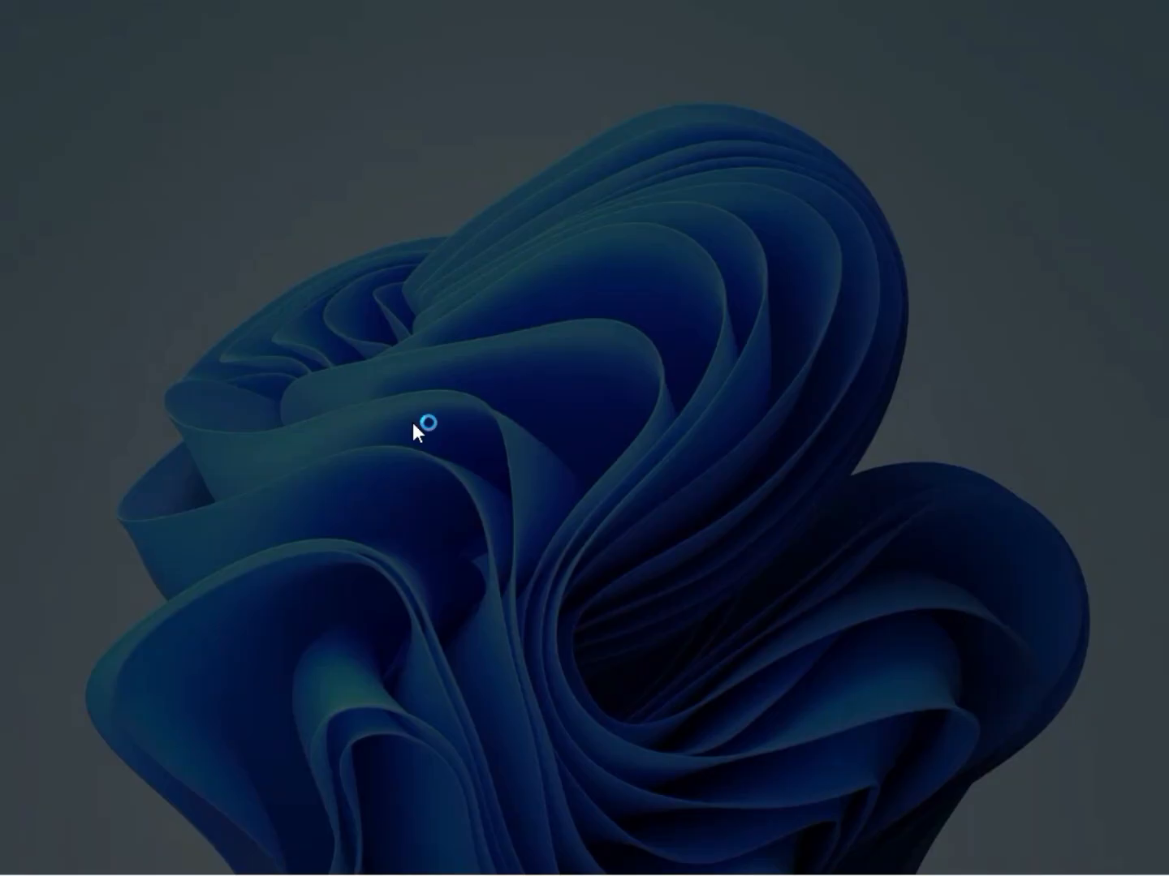
{"action": "left_click", "coordinate": [467, 626]}
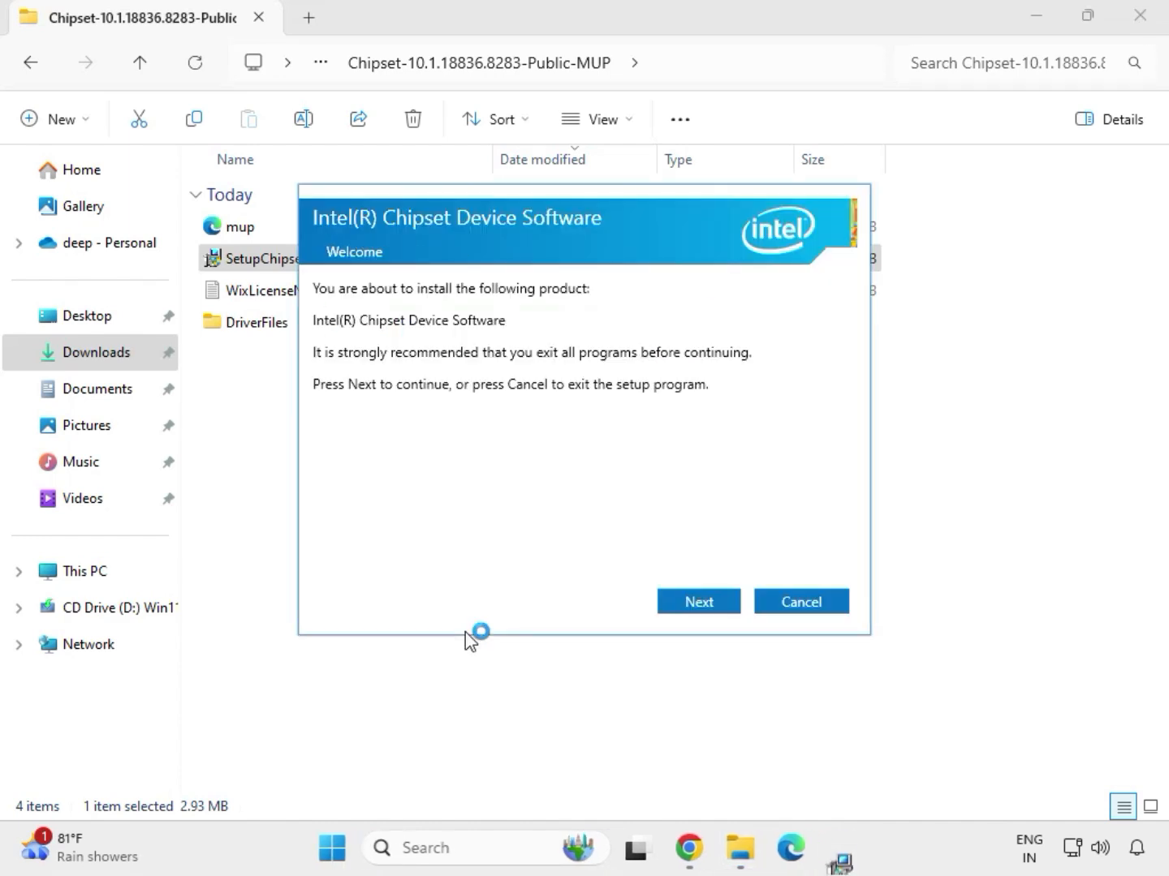
Try to install the Intel Chipset Device Software, accepting its license agreement, and return to the Downloads folder
{"action": "left_click", "coordinate": [683, 609]}
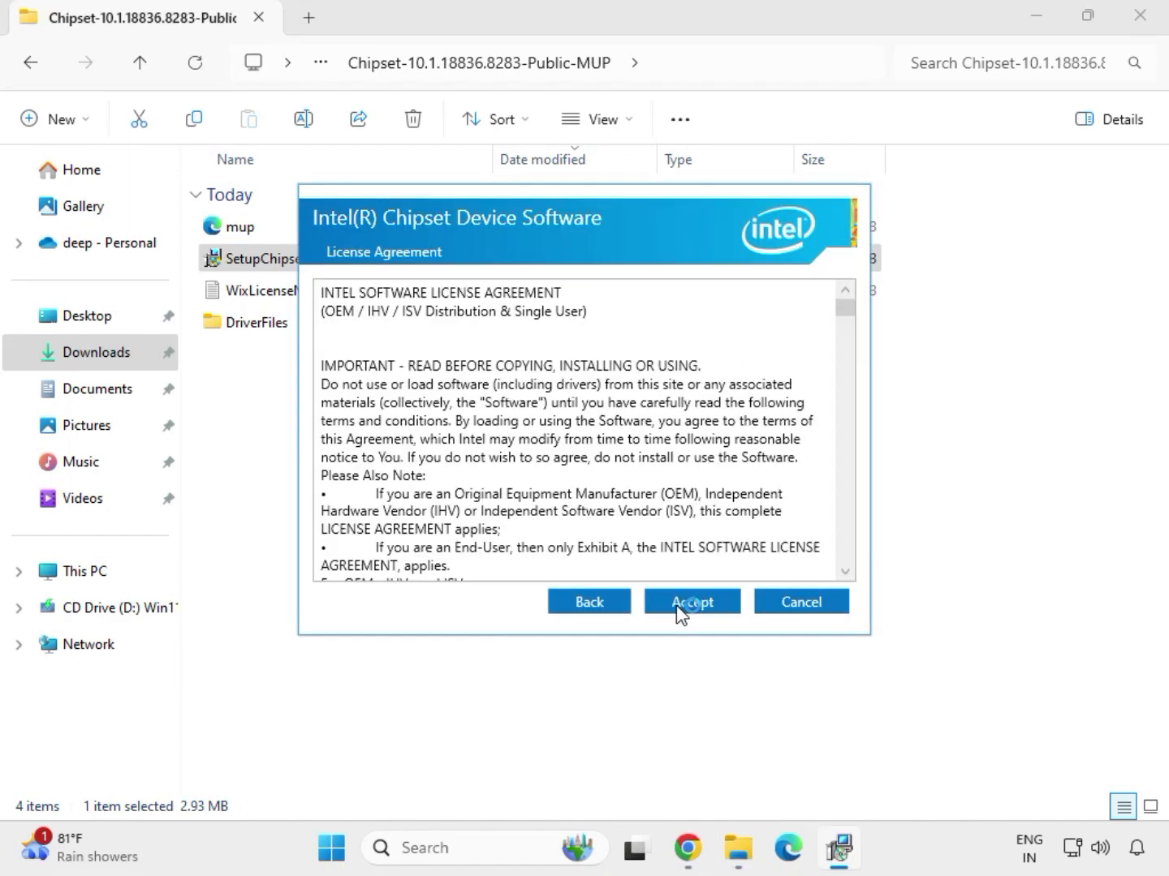
{"action": "left_click", "coordinate": [682, 609]}
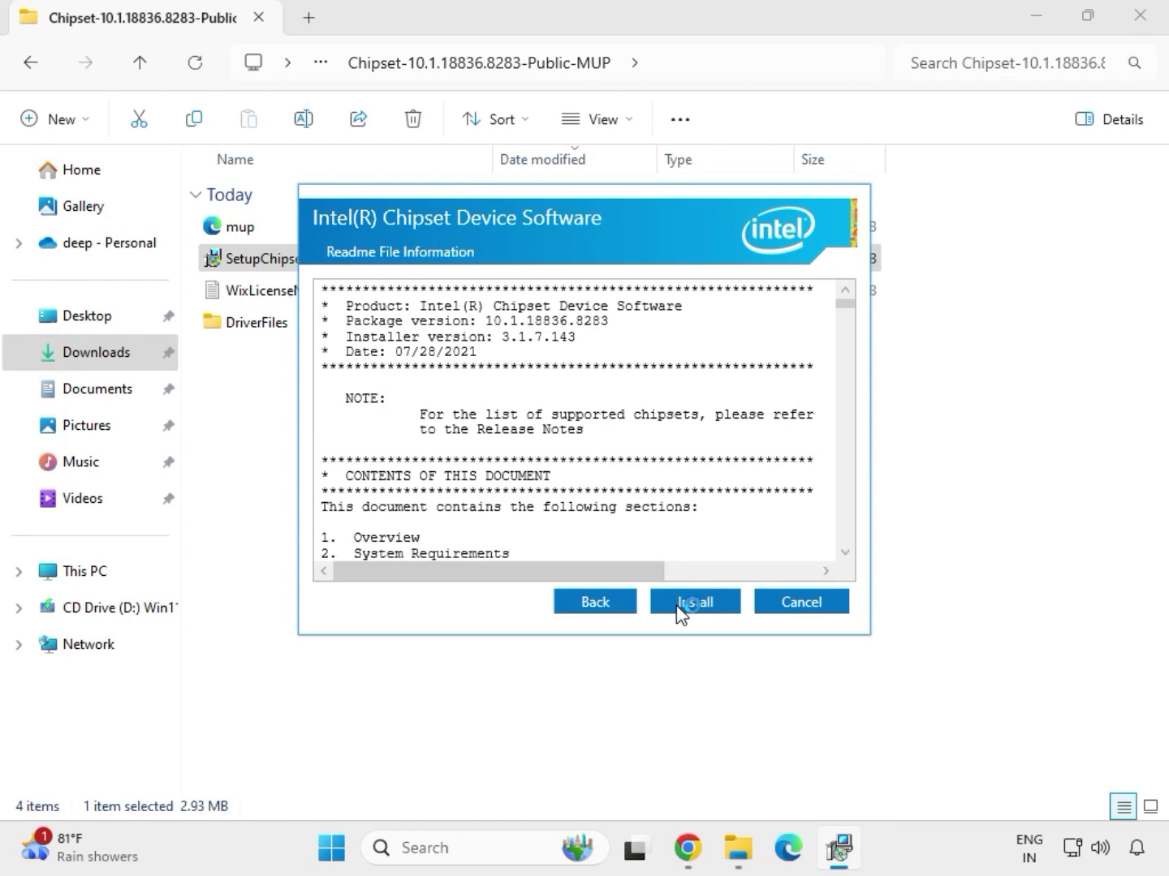
{"action": "left_click", "coordinate": [716, 607]}
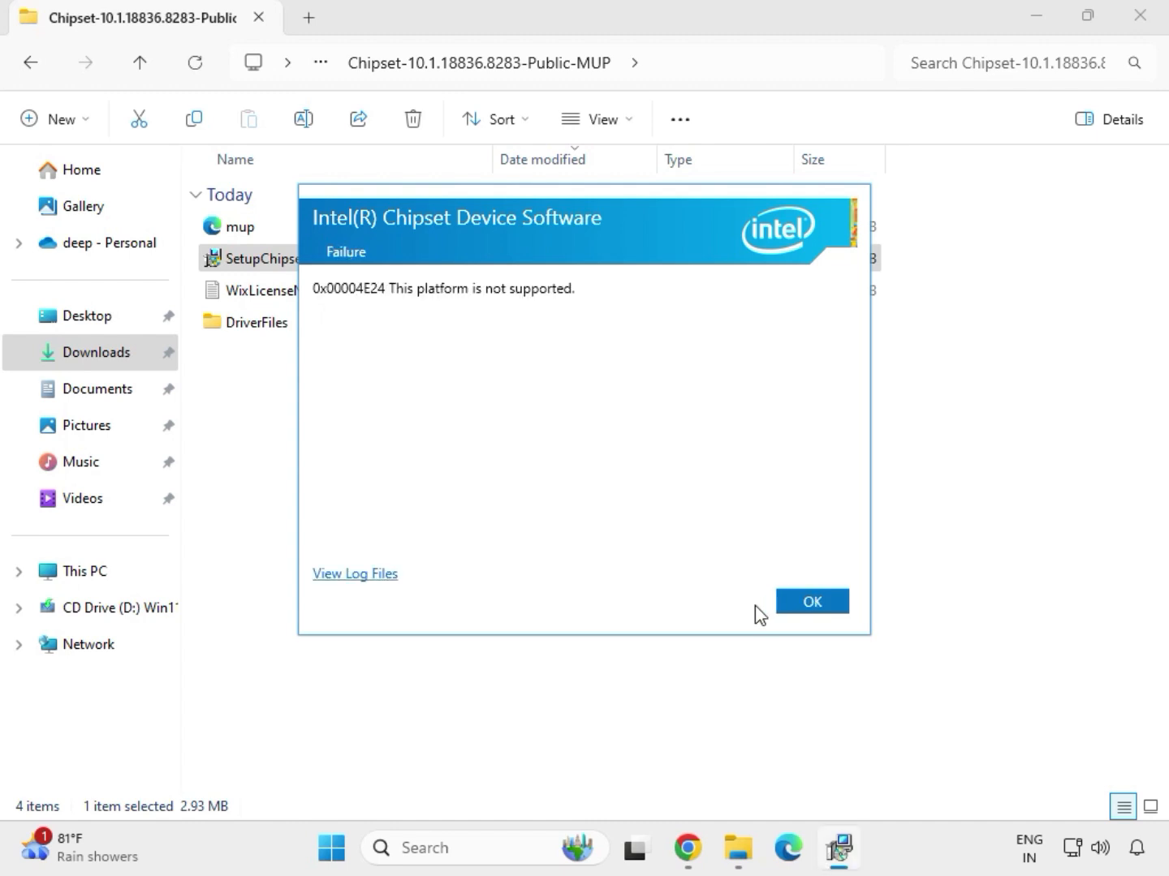
{"action": "left_click", "coordinate": [811, 601]}
{"action": "left_click", "coordinate": [378, 260]}
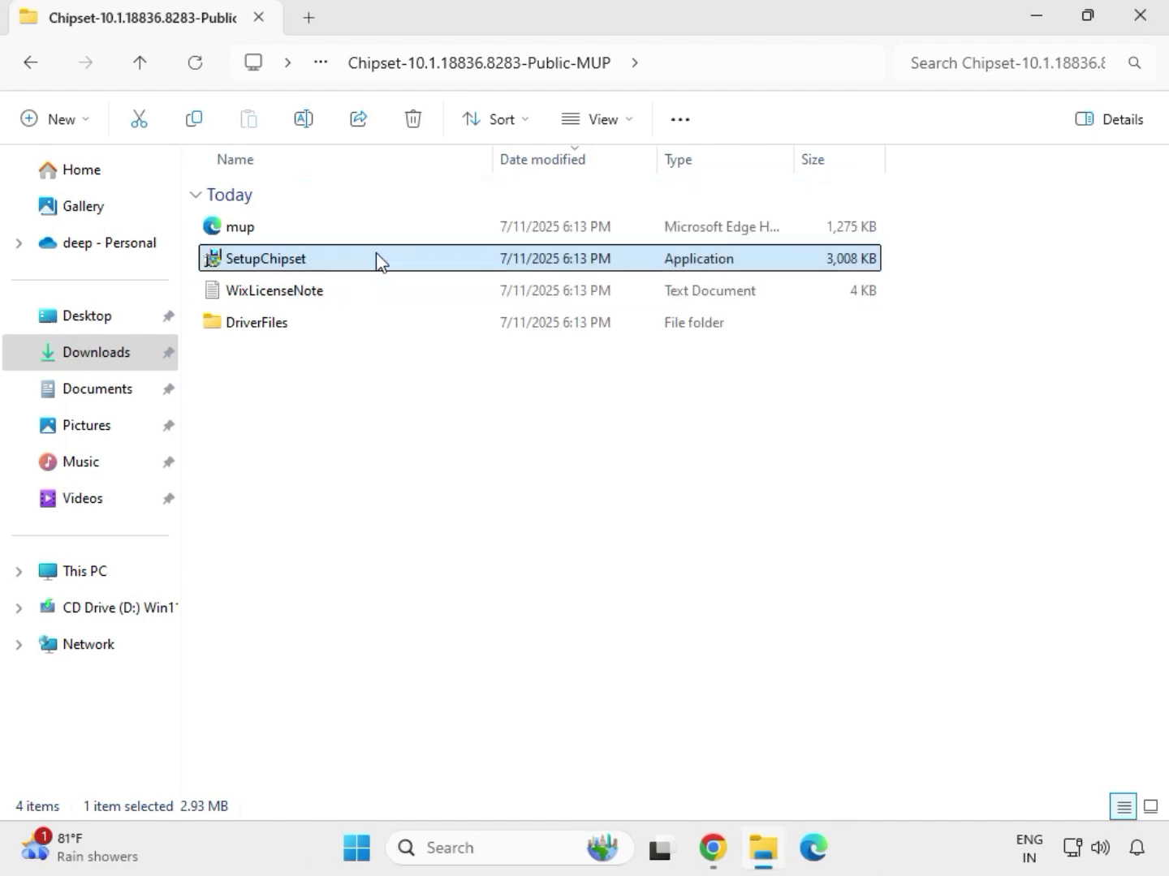
{"action": "key", "text": "alt+Up"}
{"action": "key", "text": "alt+Up"}
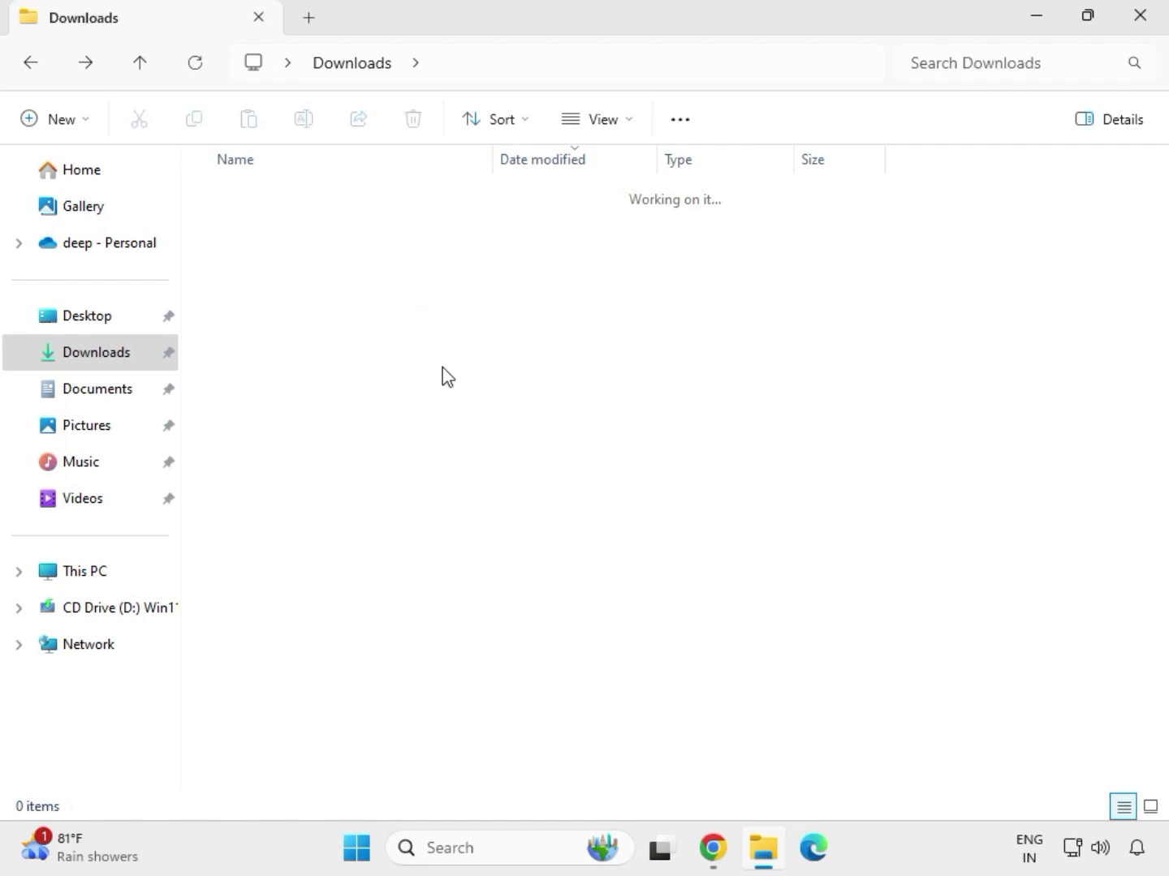
Run the mb_driver_611_graphicdch_30.0.101.1273 application as administrator from its extracted folder, allowing it to make changes, and return to Downloads
{"action": "double_click", "coordinate": [435, 390]}
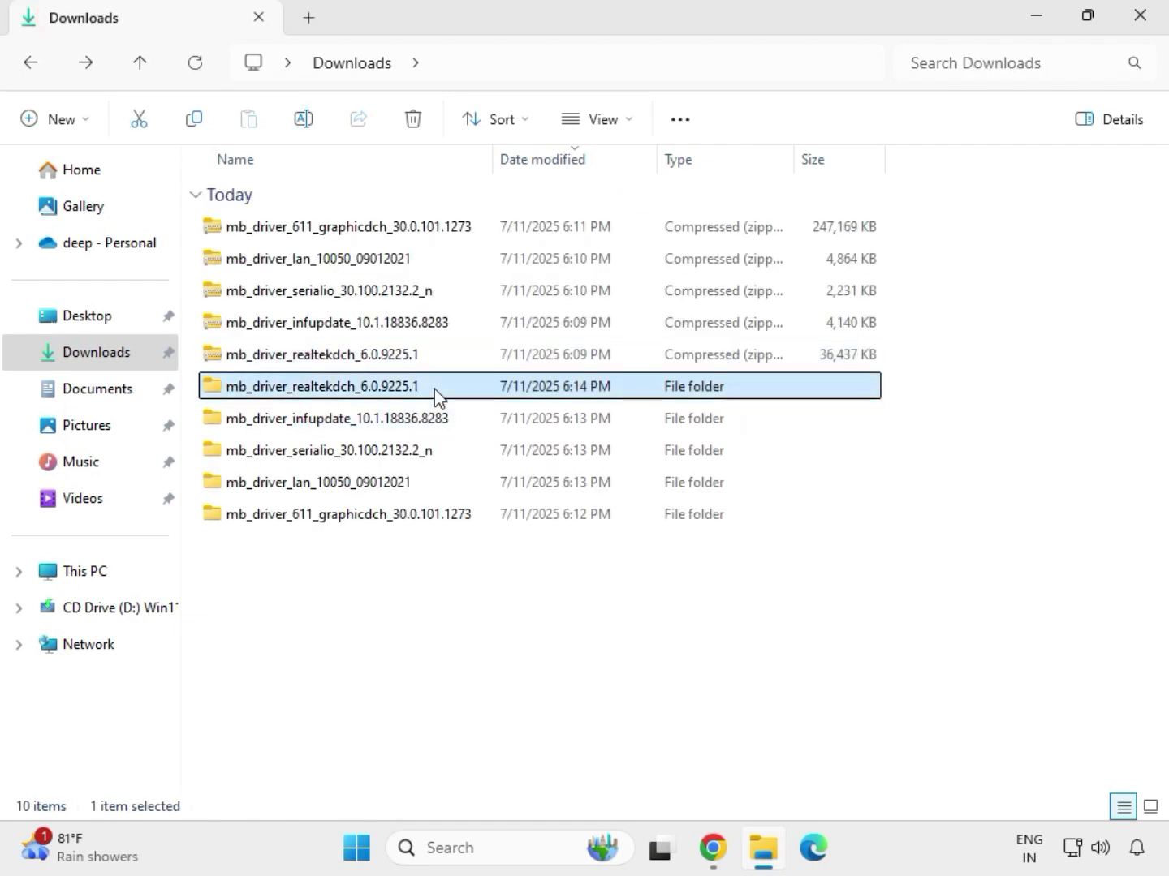
{"action": "left_click", "coordinate": [360, 67]}
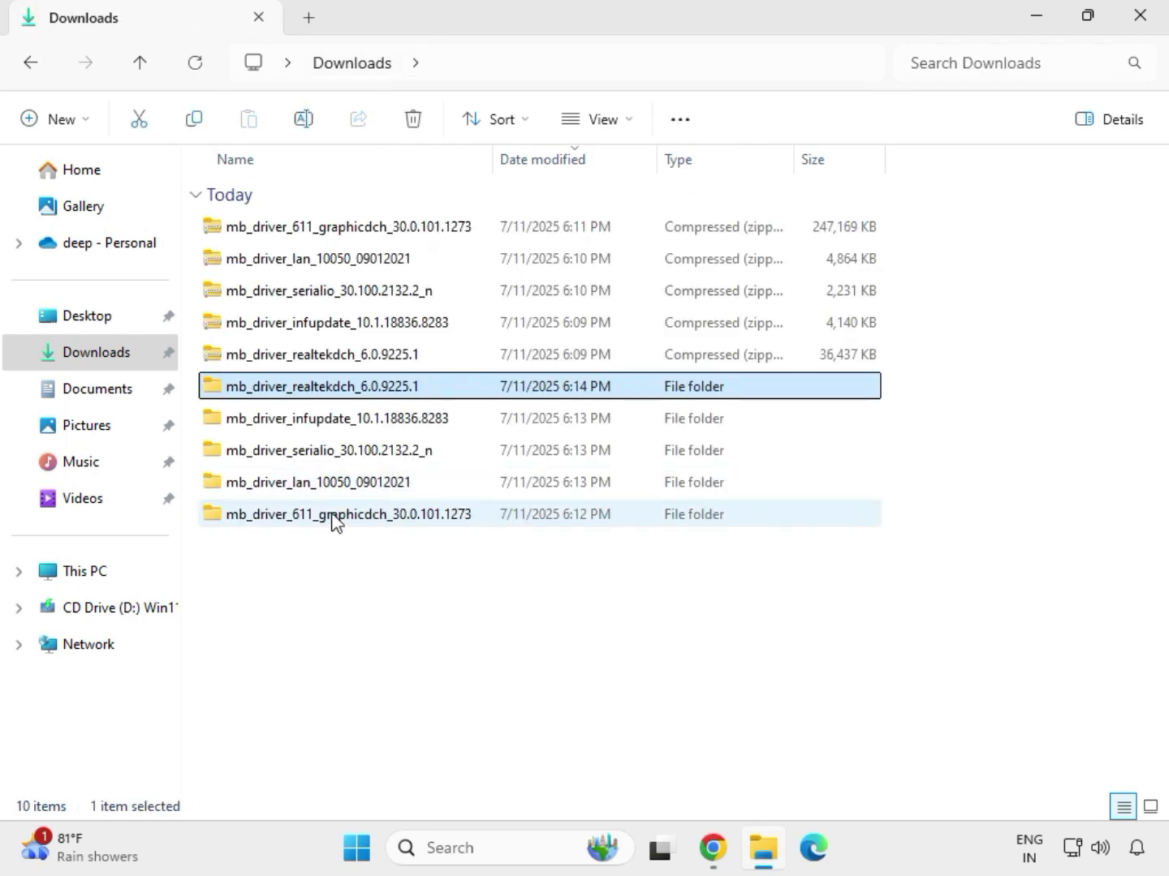
{"action": "left_click", "coordinate": [336, 520]}
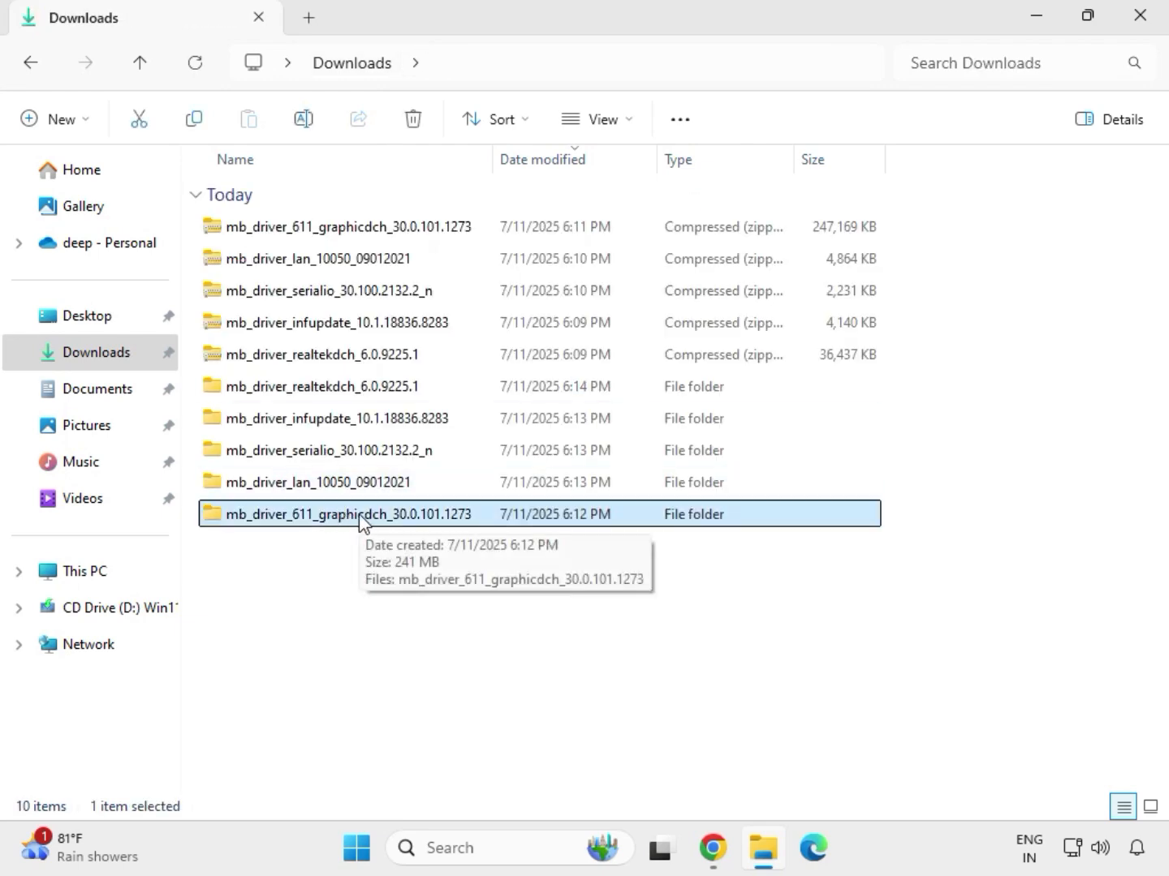
{"action": "double_click", "coordinate": [360, 522]}
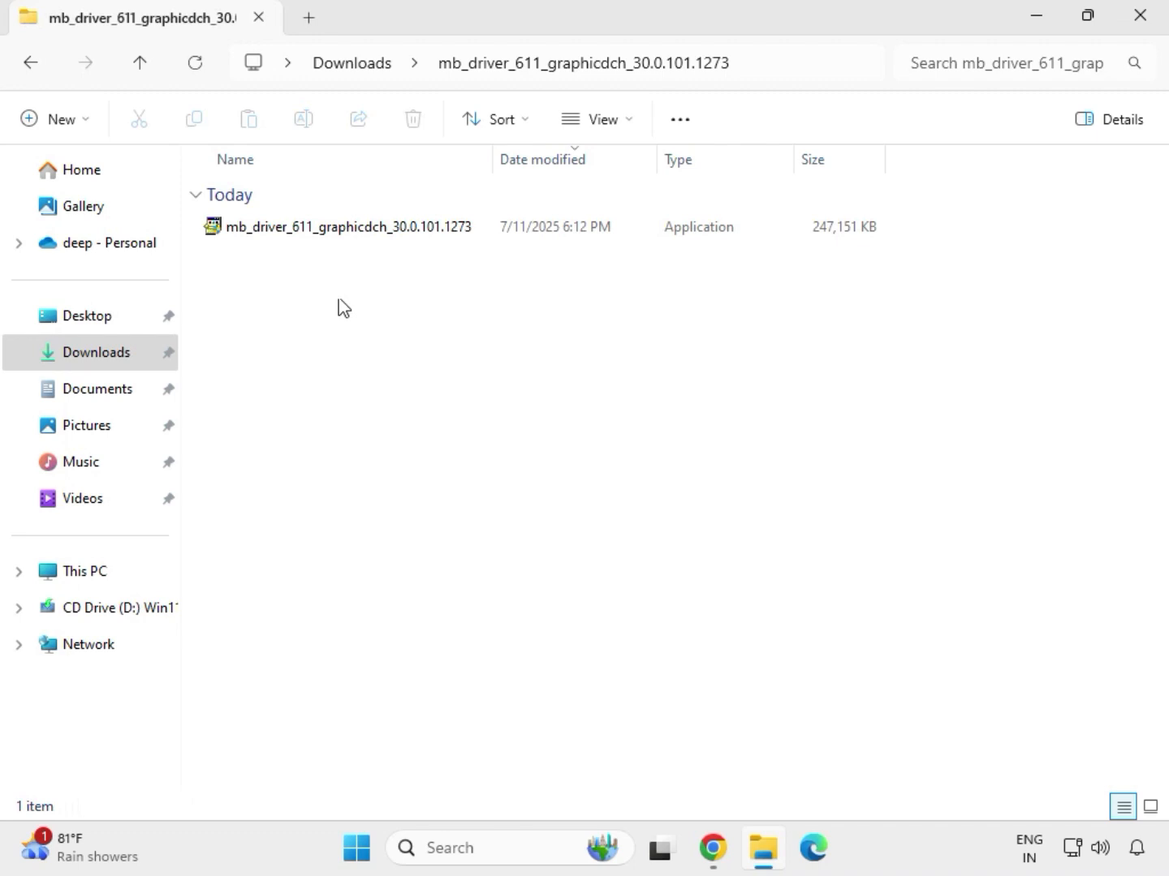
{"action": "left_click", "coordinate": [321, 230]}
{"action": "right_click", "coordinate": [321, 230]}
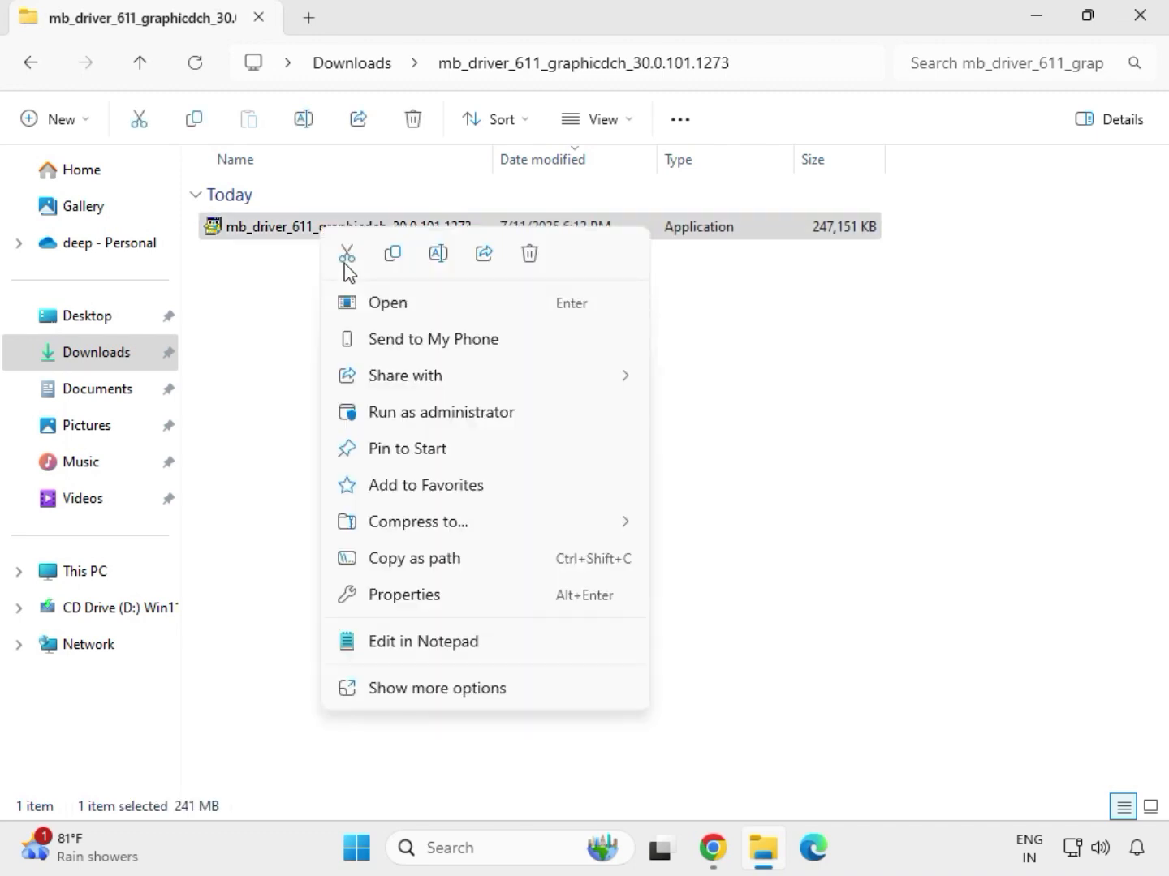
{"action": "left_click", "coordinate": [445, 413]}
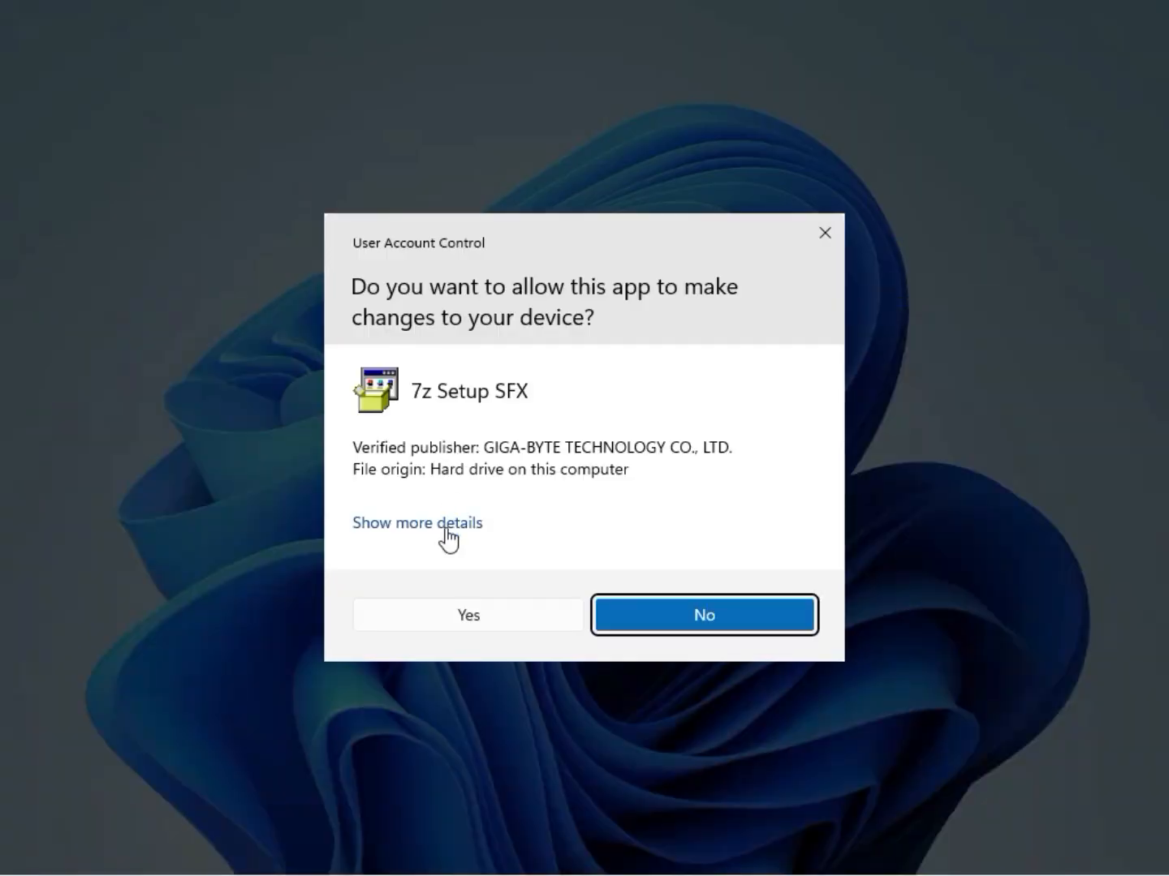
{"action": "left_click", "coordinate": [456, 620]}
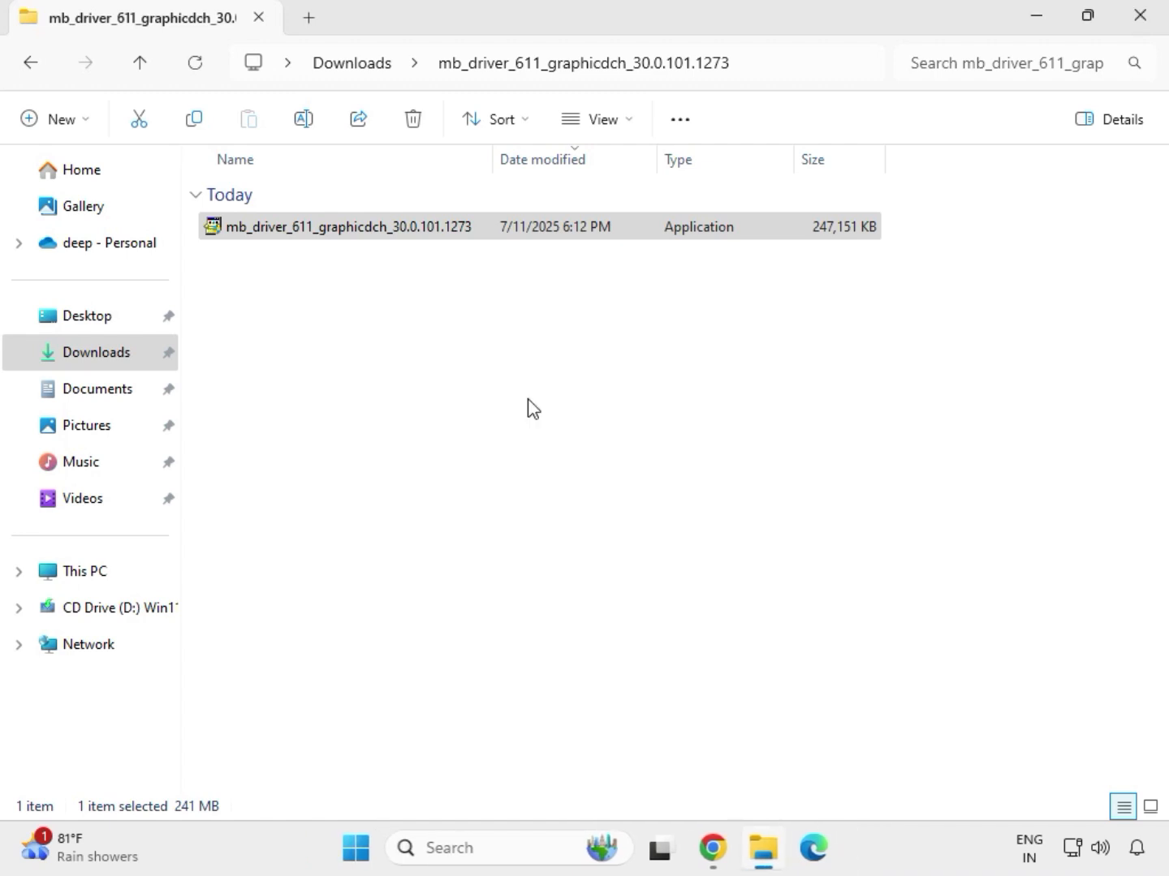
{"action": "left_click", "coordinate": [362, 64]}
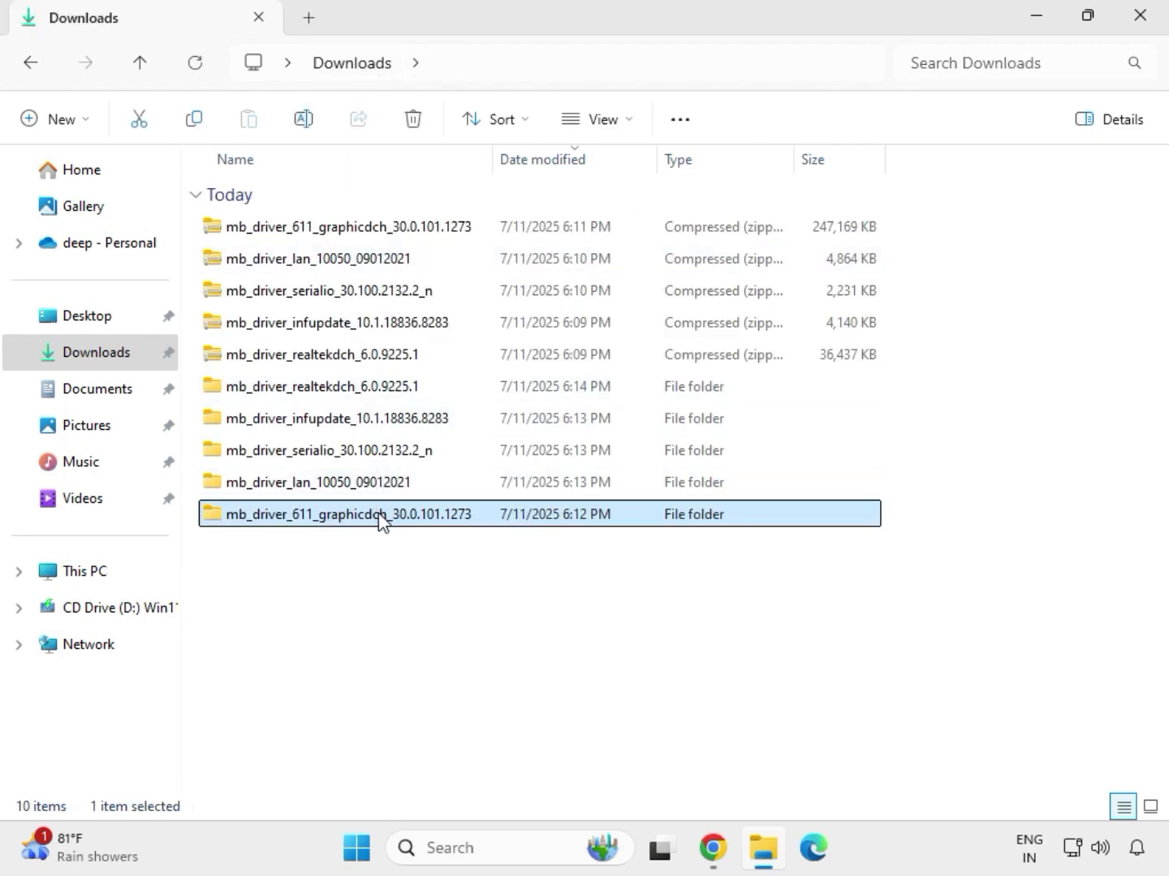
Install the Realtek Audio Driver by running Setup as administrator from the subfolder inside the extracted mb_driver_realtekdch_6.0.9225.1 folder, allowing changes and choosing to restart later
{"action": "left_click", "coordinate": [357, 384]}
{"action": "double_click", "coordinate": [357, 386]}
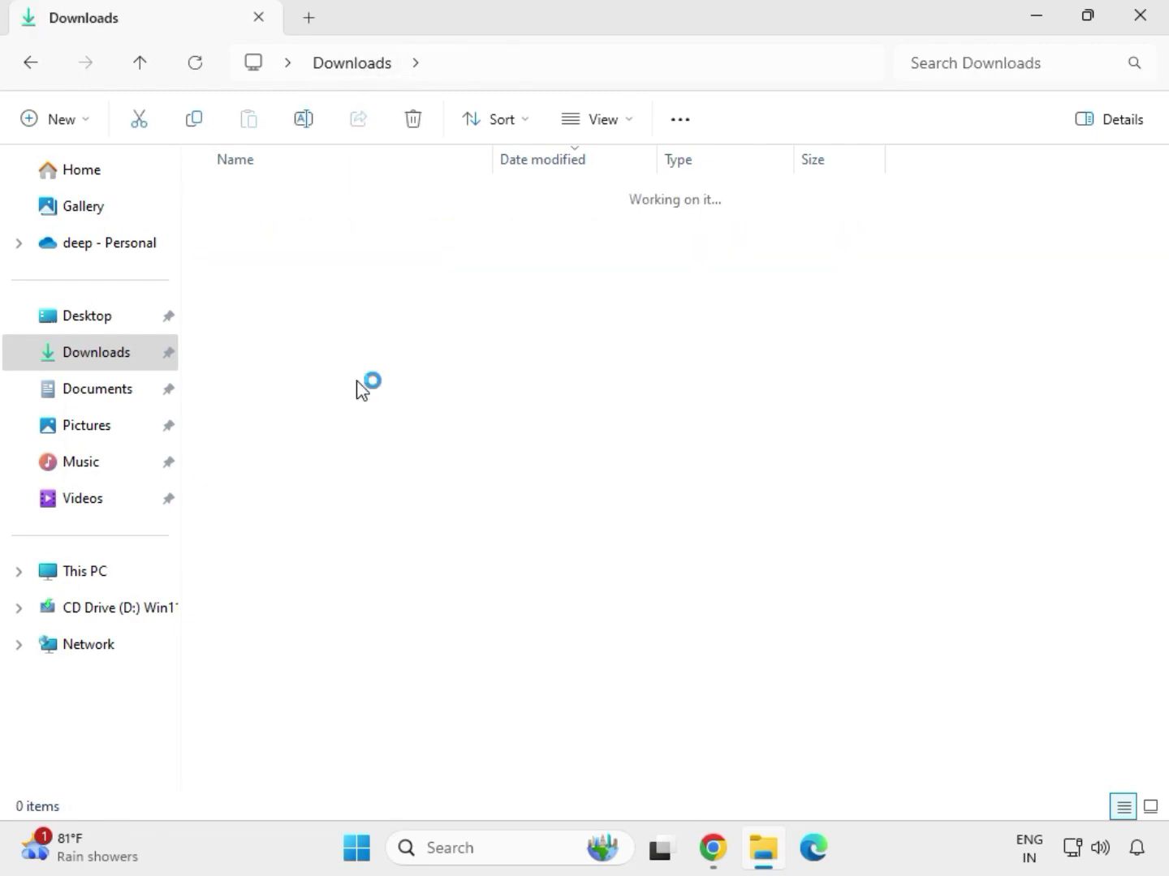
{"action": "double_click", "coordinate": [342, 223]}
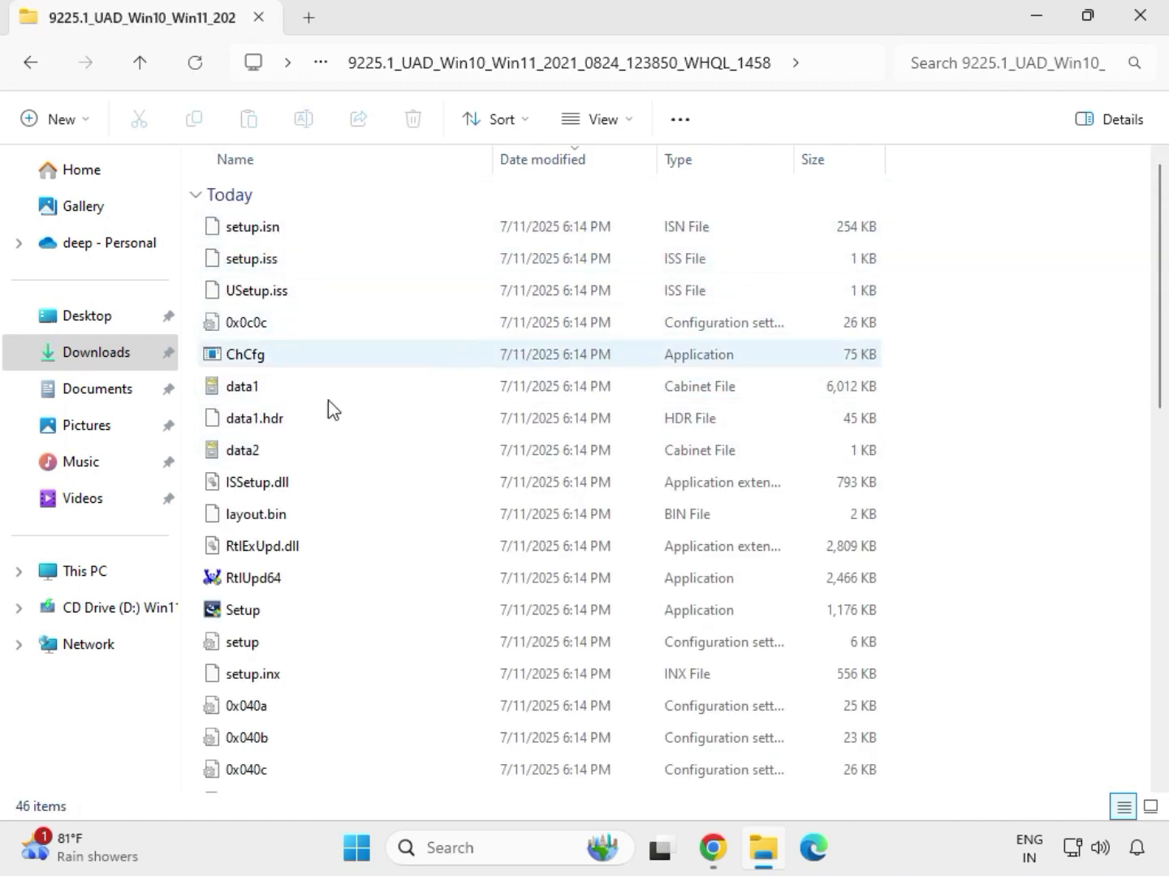
{"action": "left_click", "coordinate": [245, 617]}
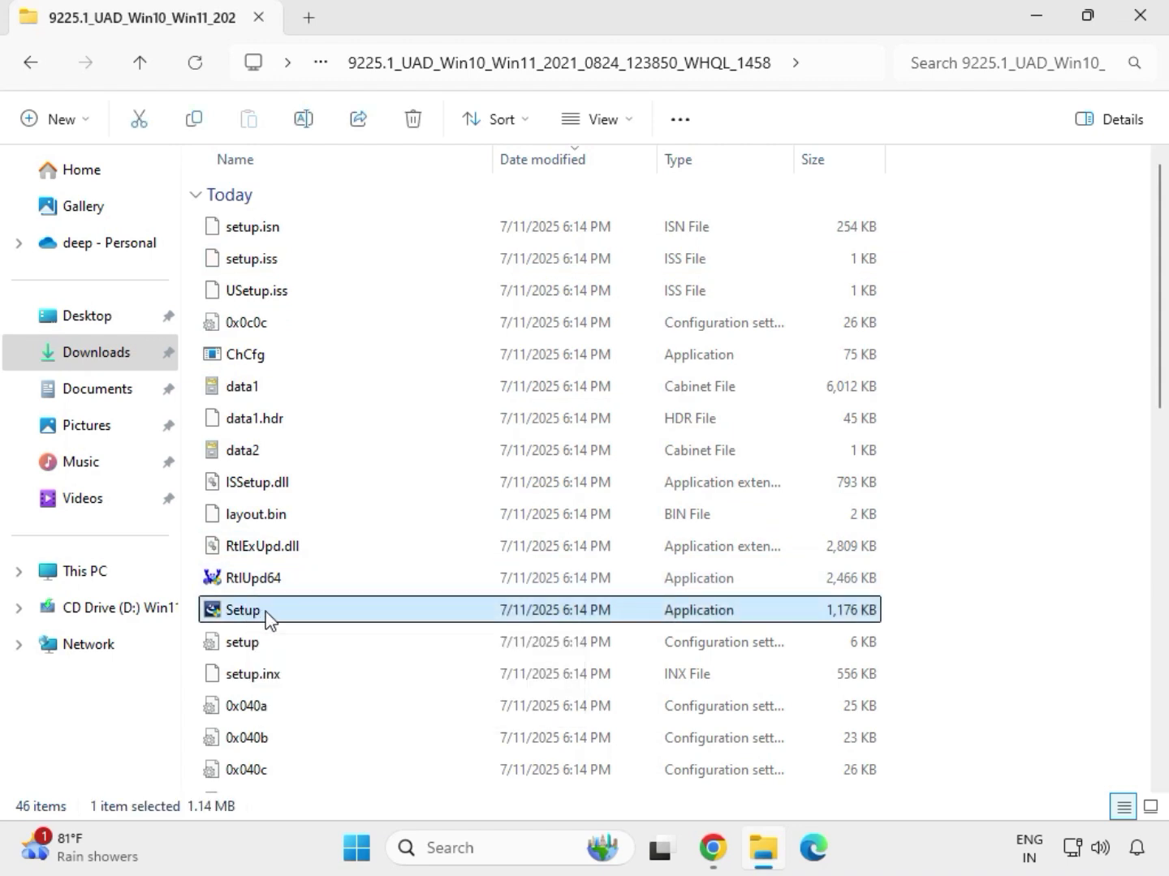
{"action": "right_click", "coordinate": [267, 618]}
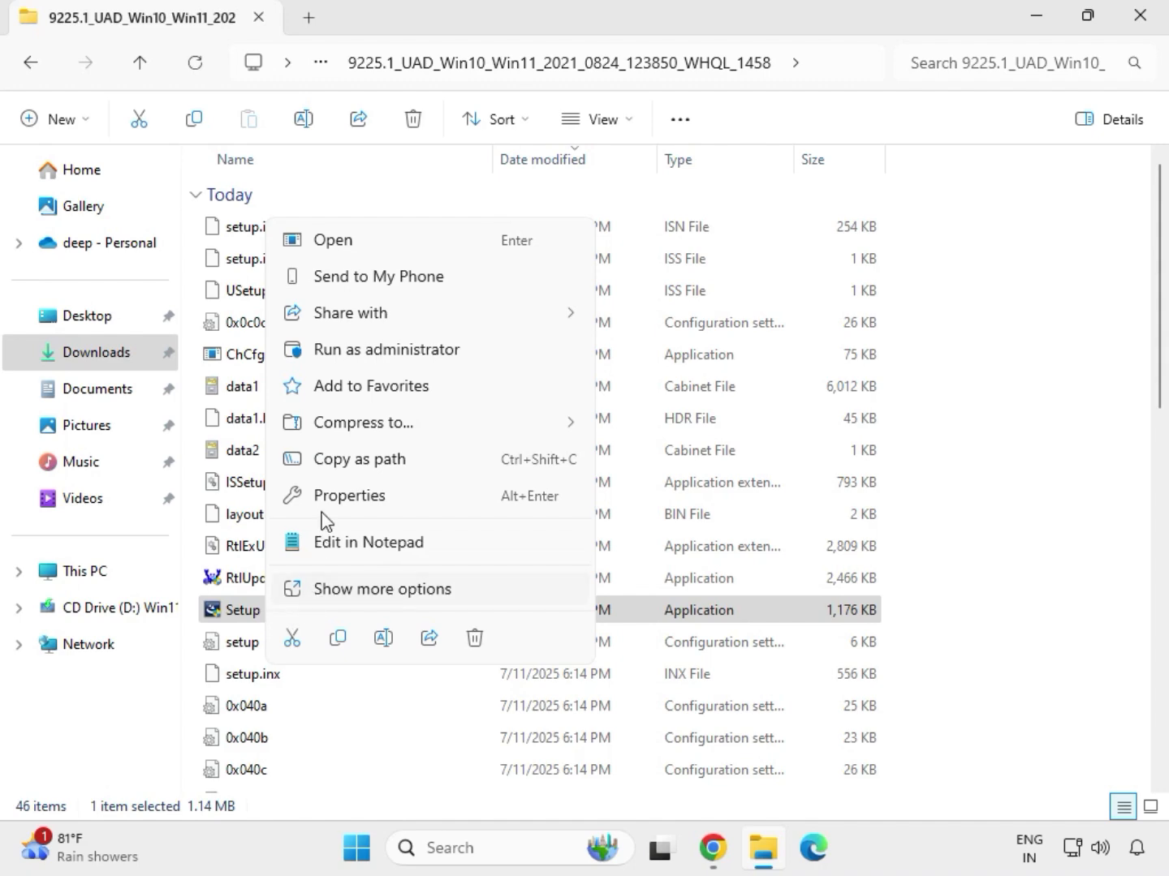
{"action": "left_click", "coordinate": [357, 350]}
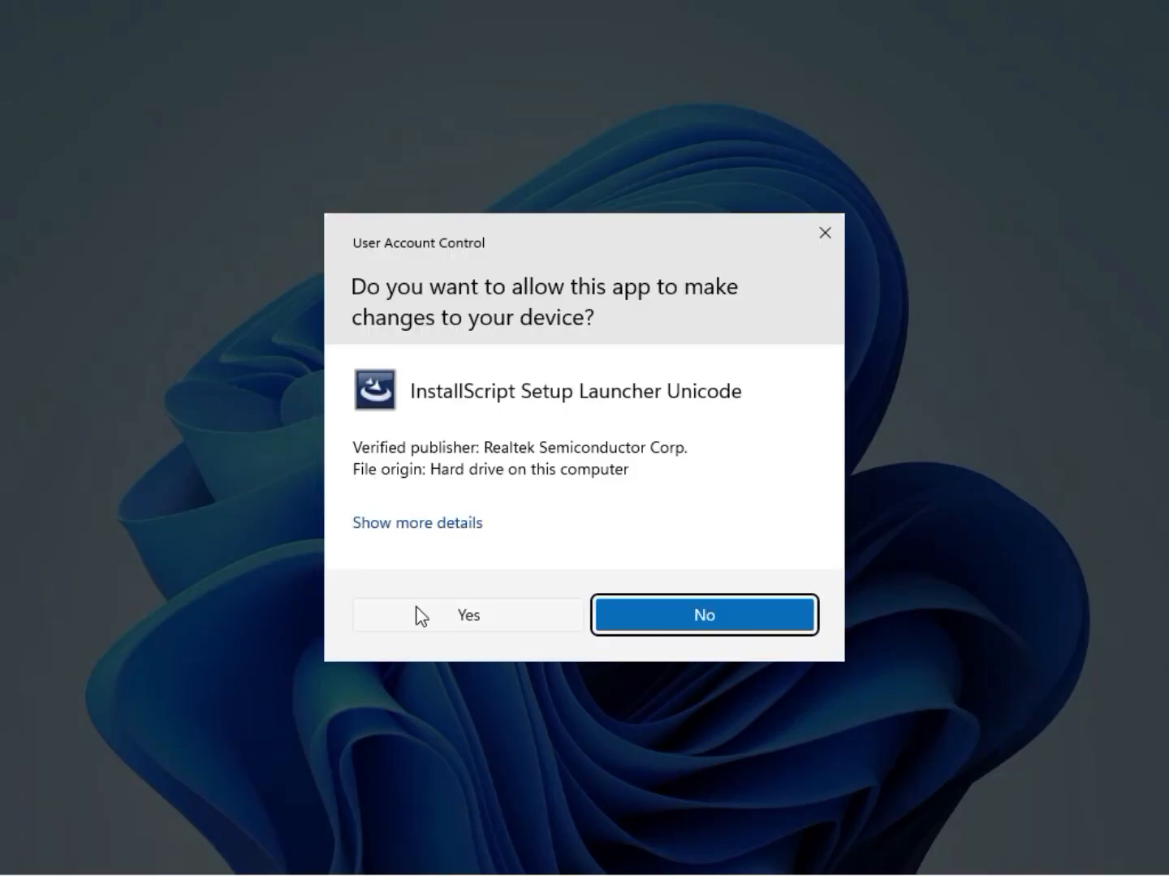
{"action": "left_click", "coordinate": [417, 615]}
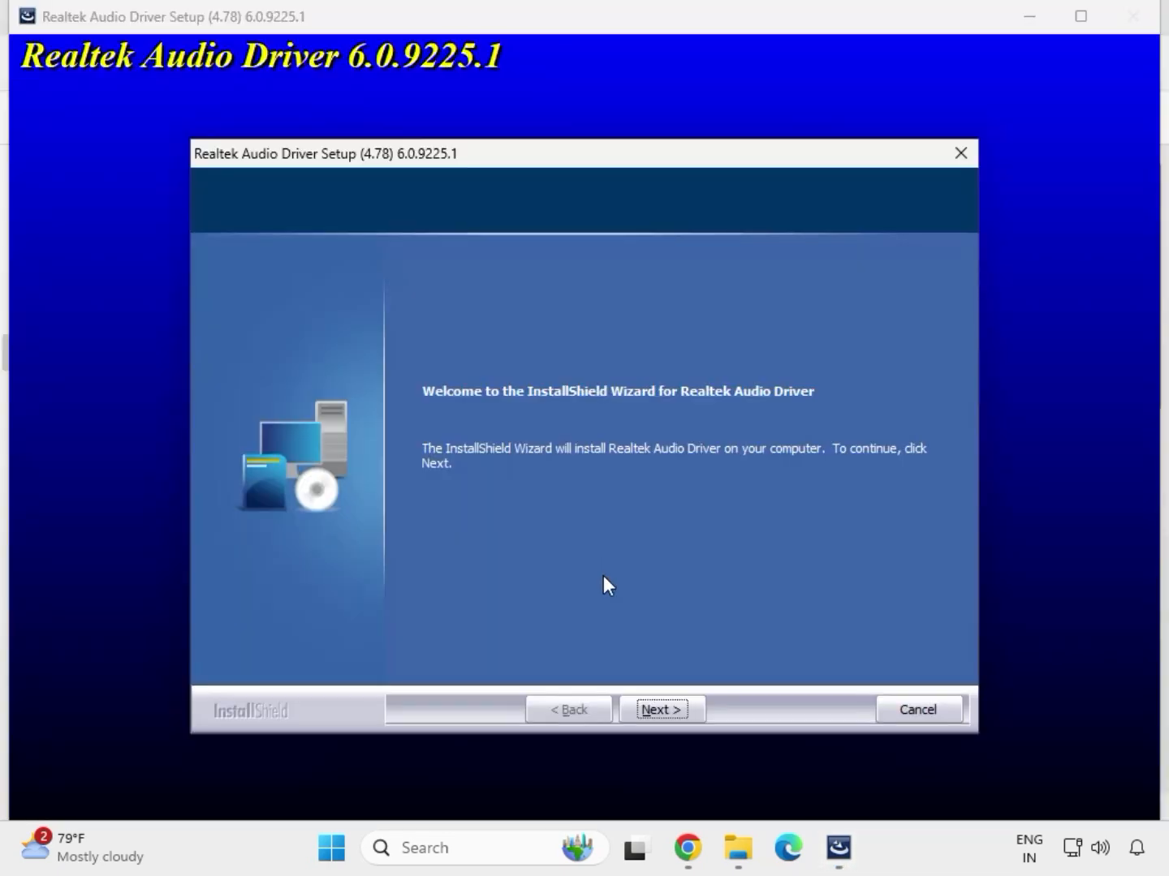
{"action": "left_click", "coordinate": [662, 709]}
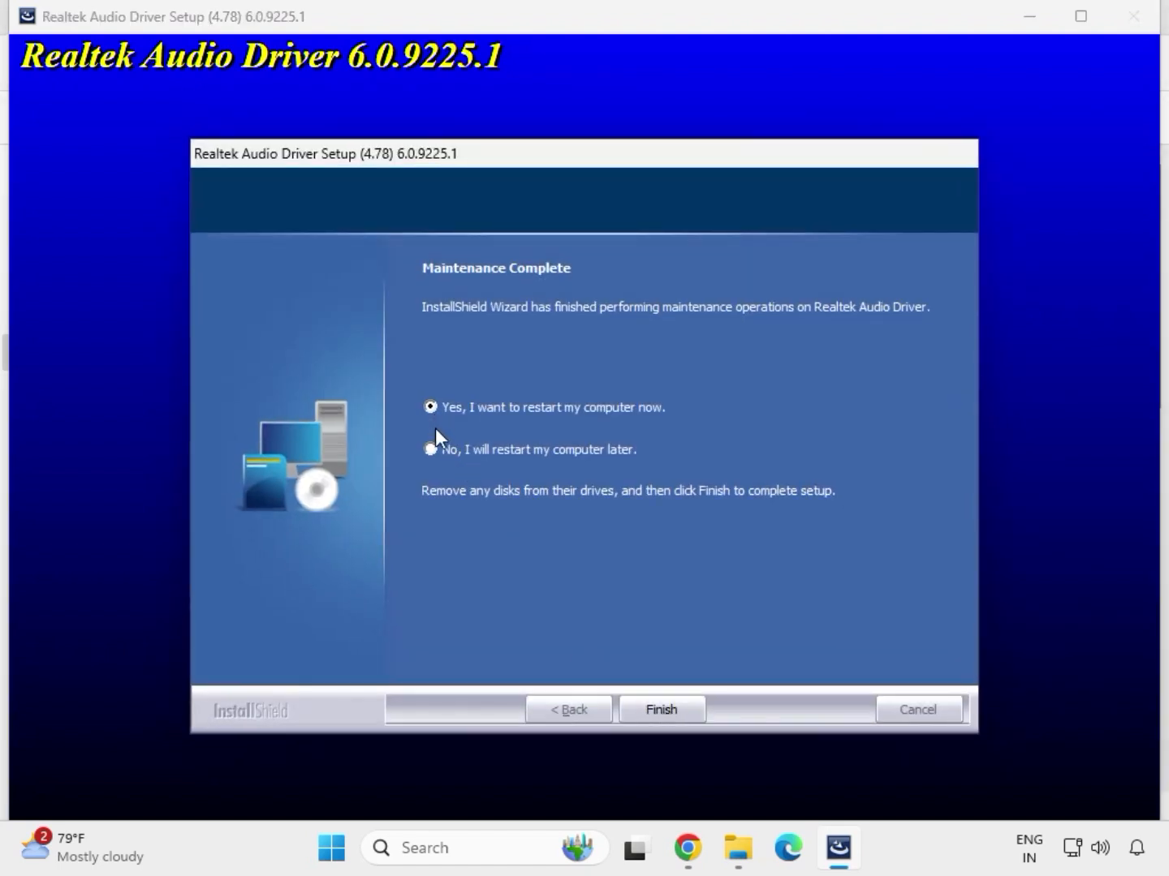
{"action": "left_click", "coordinate": [657, 708]}
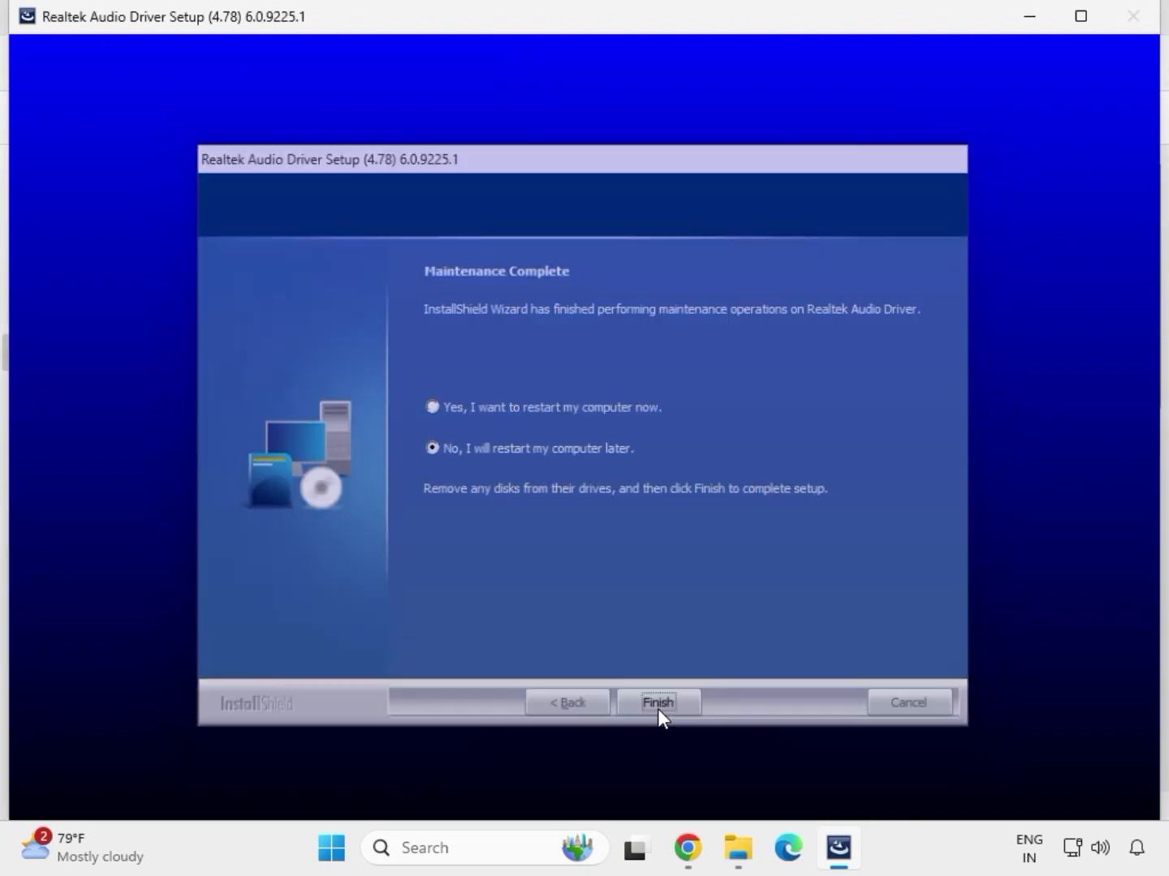